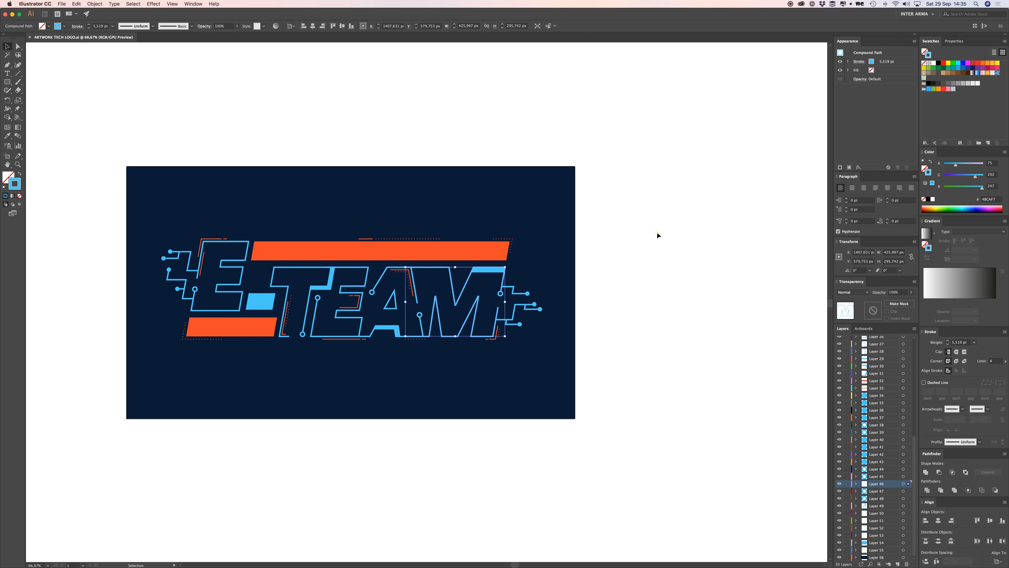
Deselect the compound path in the M of the E-TEAM logo artwork.
left_click(657, 234)
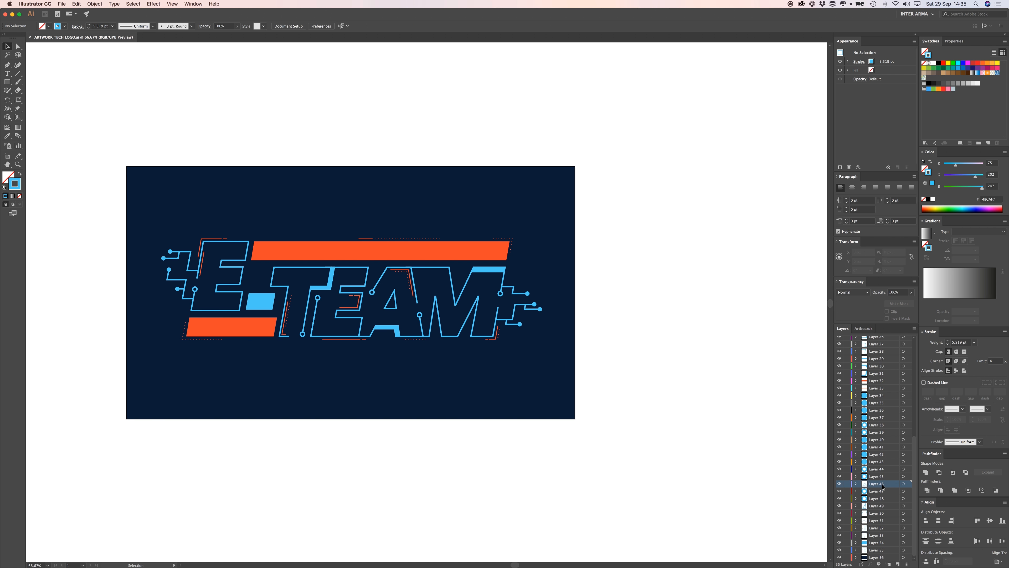
Add a new empty layer and inspect the M compound path's anchor points in isolation mode.
left_click(898, 564)
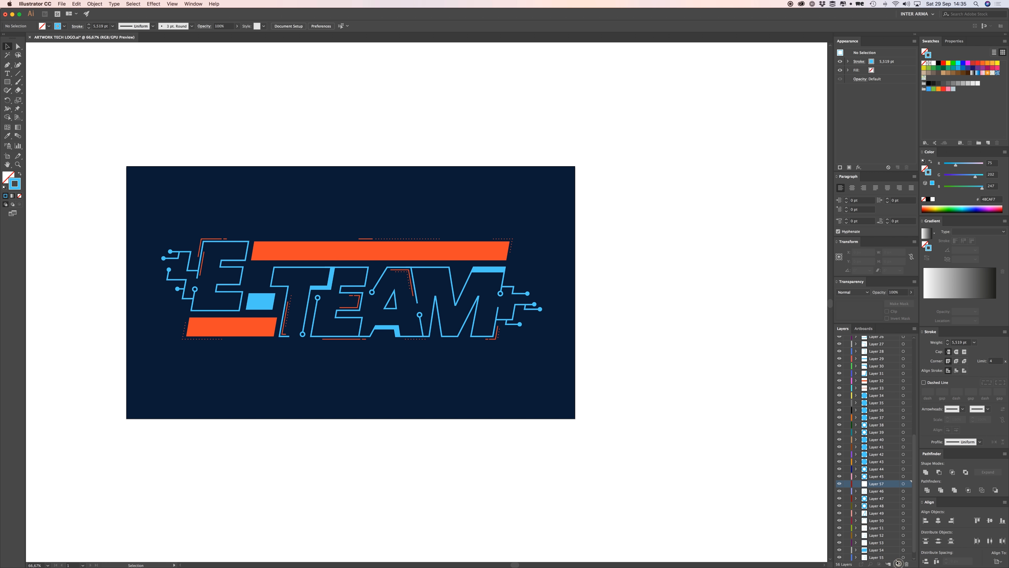
double_click(461, 294)
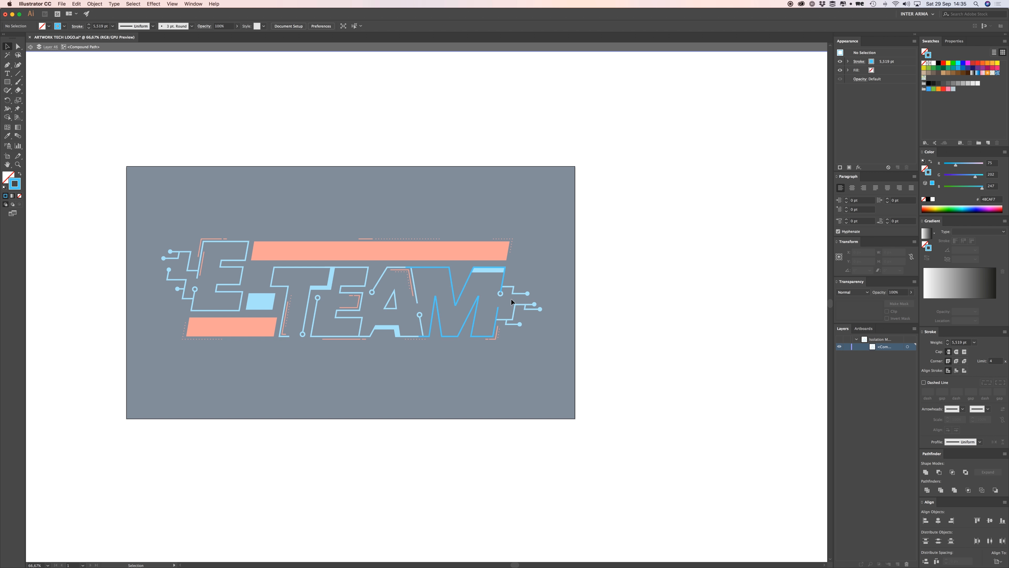
key("a")
left_click(465, 288)
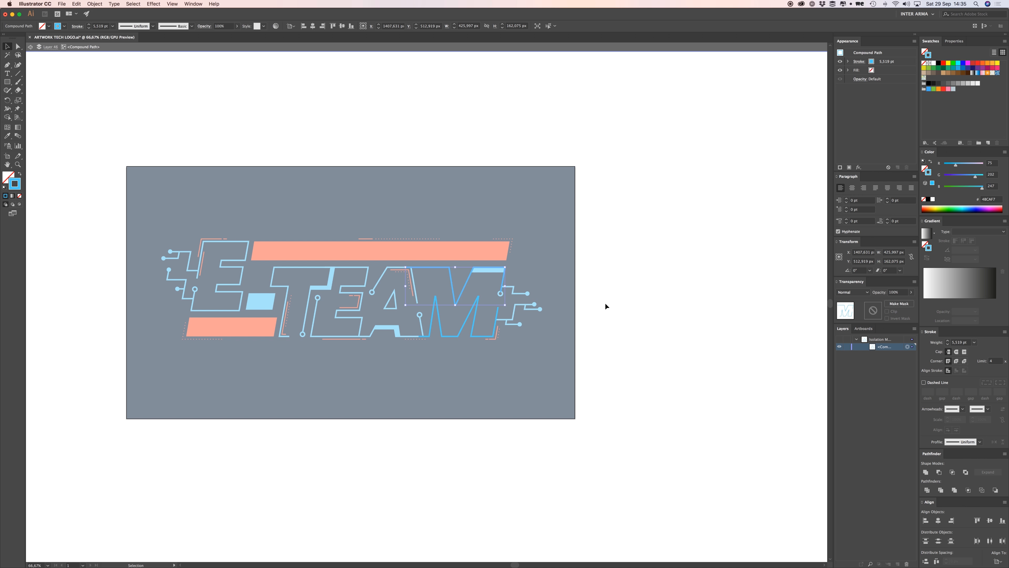
left_click(612, 306)
double_click(637, 295)
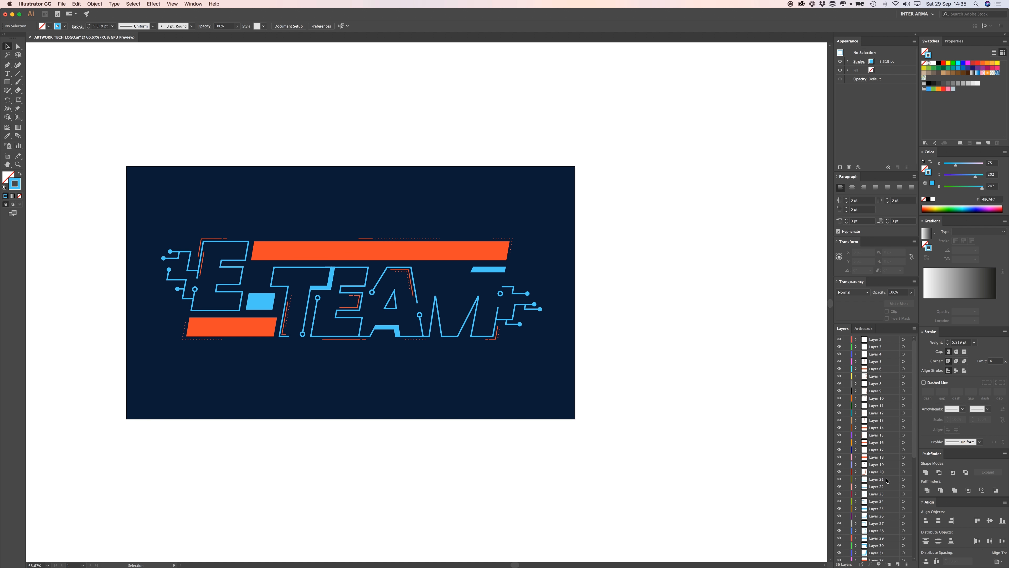
Undo accidental edits to restore the M's shape, then save ARTWORK TECH LOGO.ai.
left_click(478, 300)
left_click(882, 551)
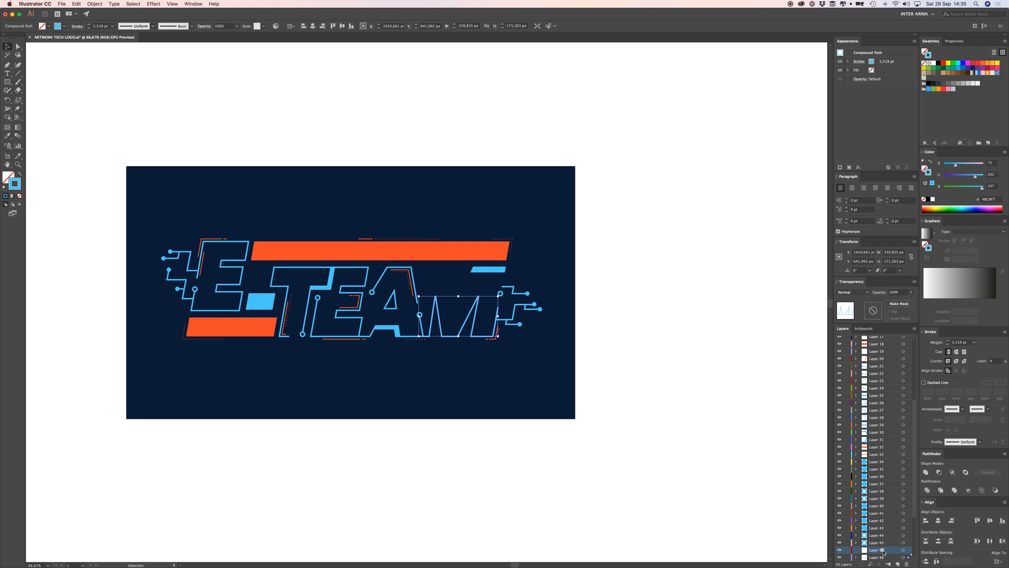
key("super+z")
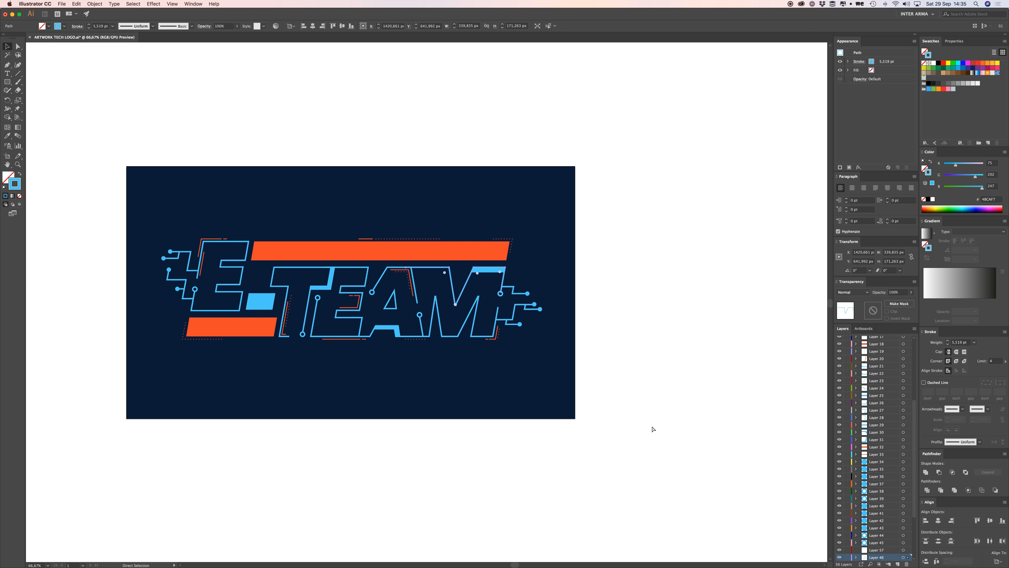
left_click(640, 348)
left_click_drag(476, 306, 501, 339)
key("super+z")
key("a")
left_click(646, 291)
key("super+s")
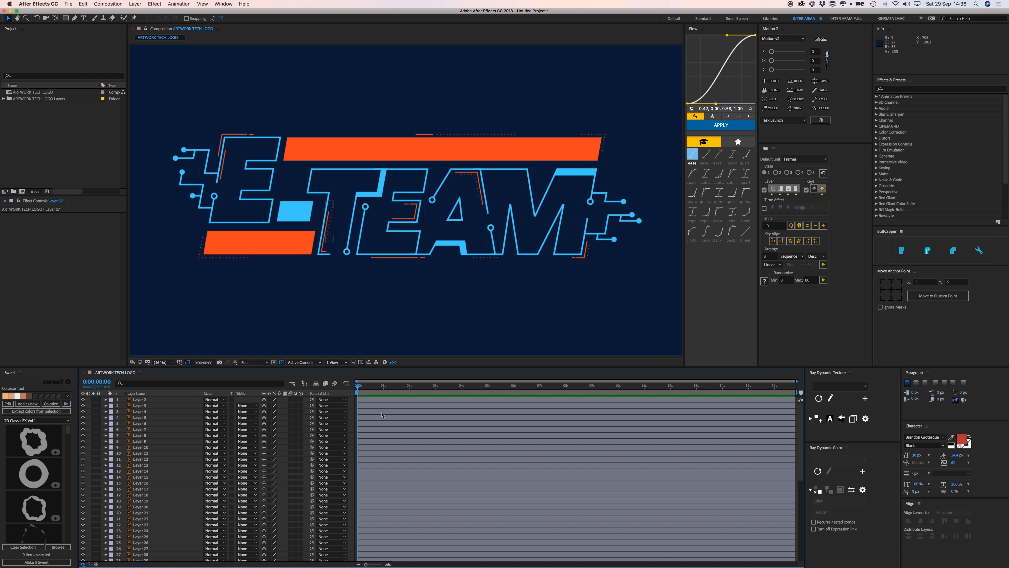
Scale the bottom orange bar up to about 454%.
left_click(397, 429)
key("super+a")
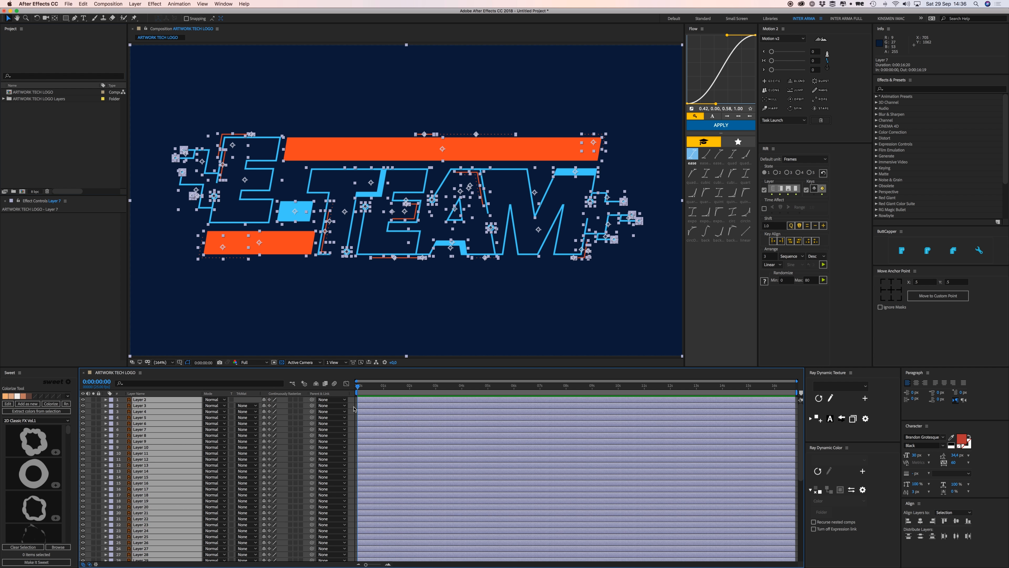
key("super+shift+a")
left_click(296, 239)
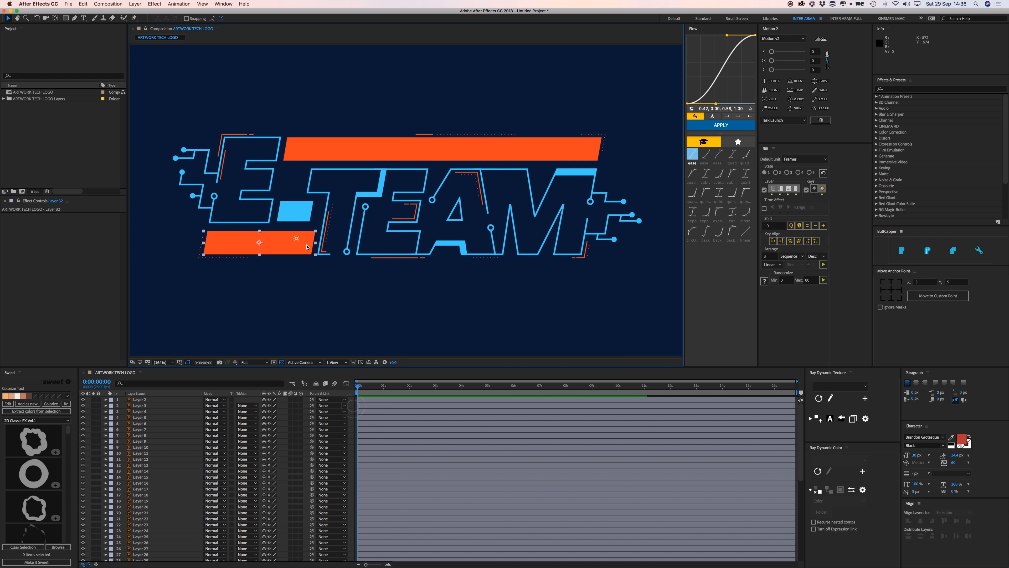
left_click_drag(316, 254, 515, 399)
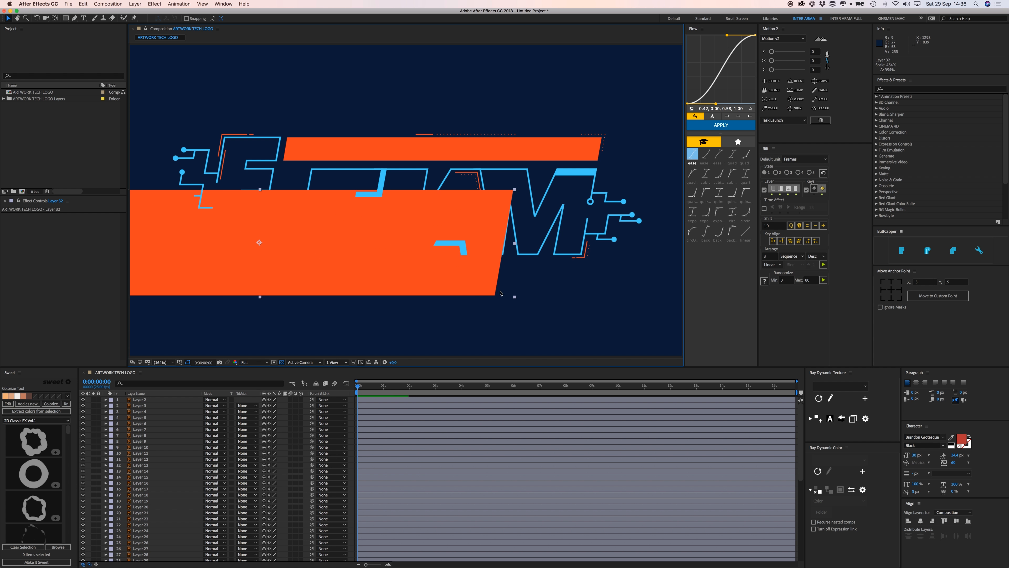
scroll(311, 449, "down", 10)
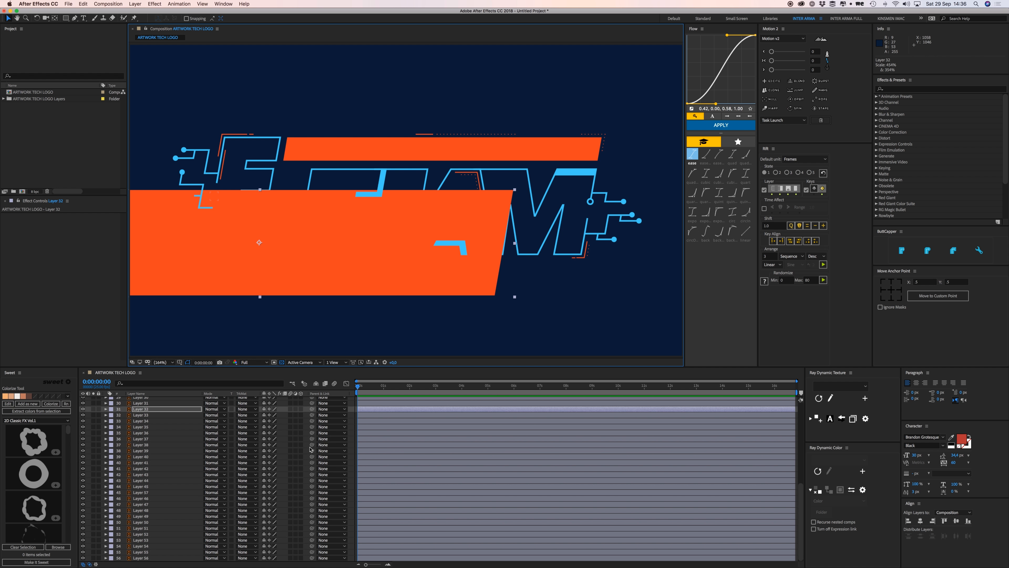
scroll(302, 449, "up", 2)
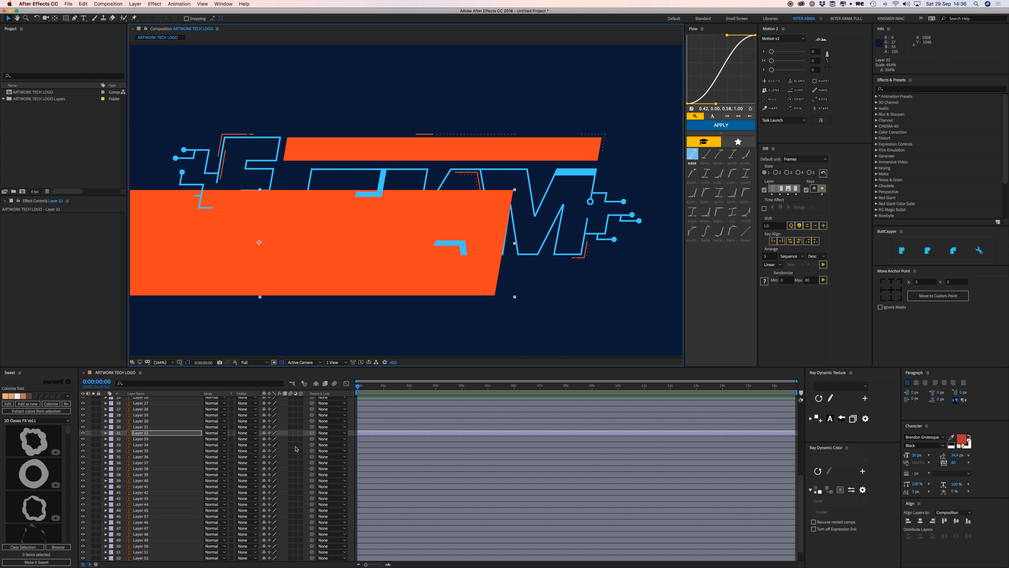
Undo the bar enlargement, view the composition at 100%, and select background Layer 56.
left_click(270, 433)
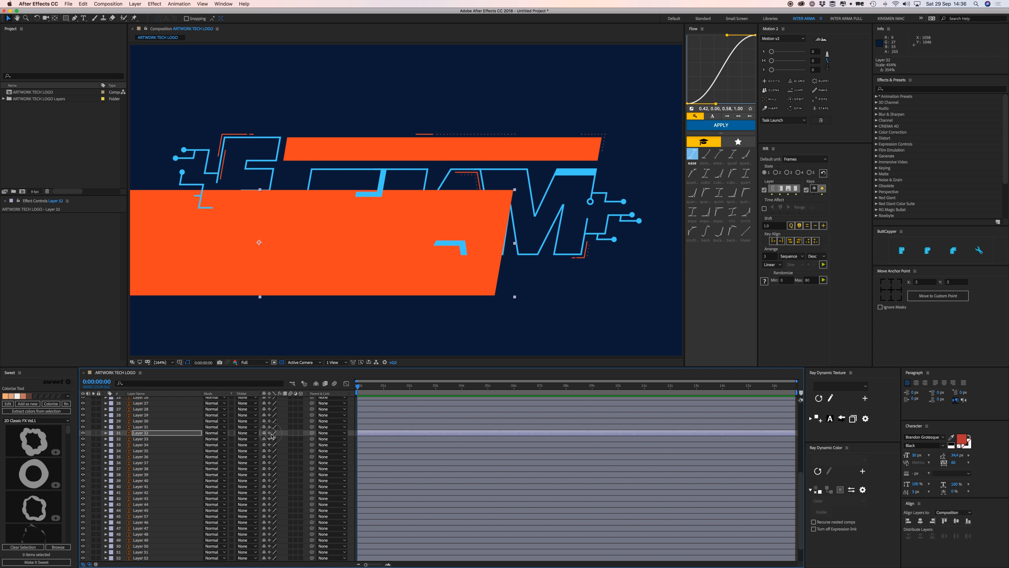
key("super+z")
left_click(354, 429)
key("/")
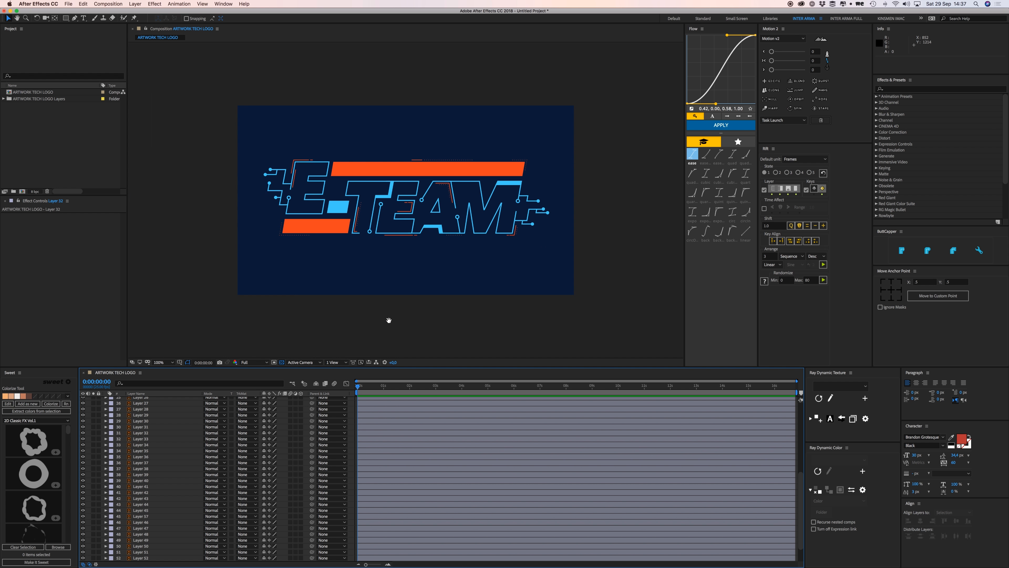
left_click(371, 274)
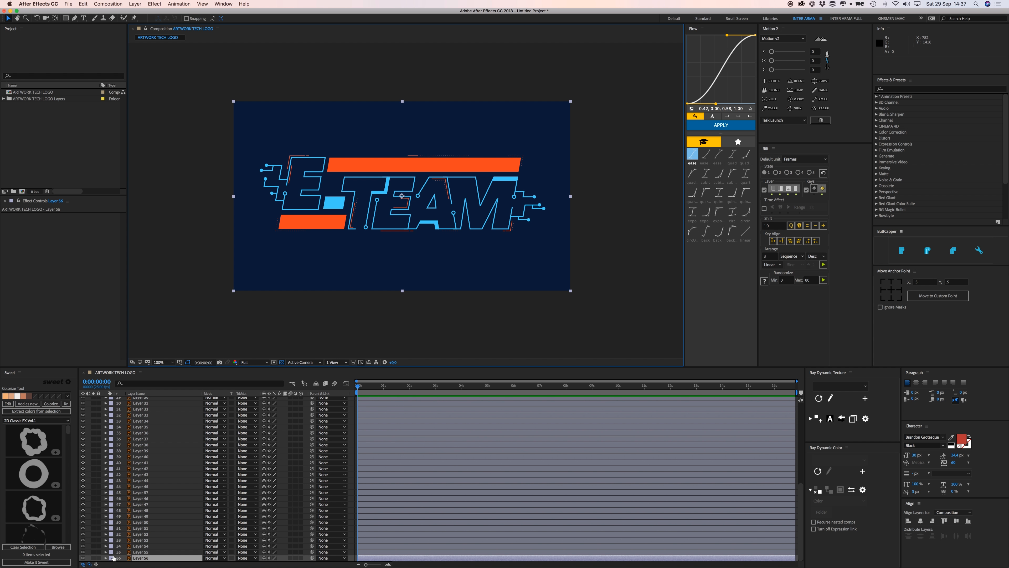
Lock background Layer 56 and select both orange bars and the blue square.
left_click(99, 558)
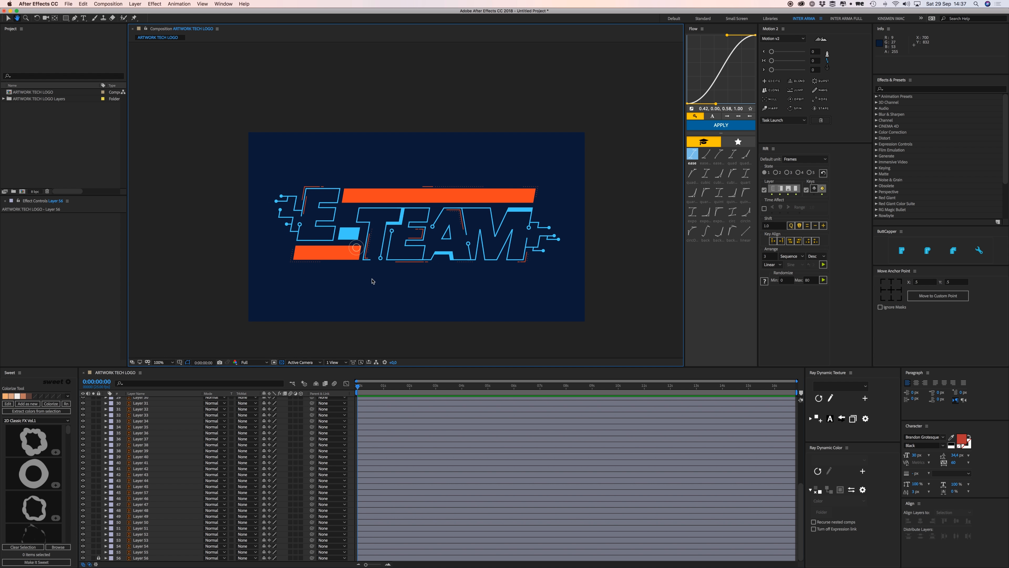
scroll(373, 281, "up", 1)
left_click_drag(386, 253, 379, 262)
key("v")
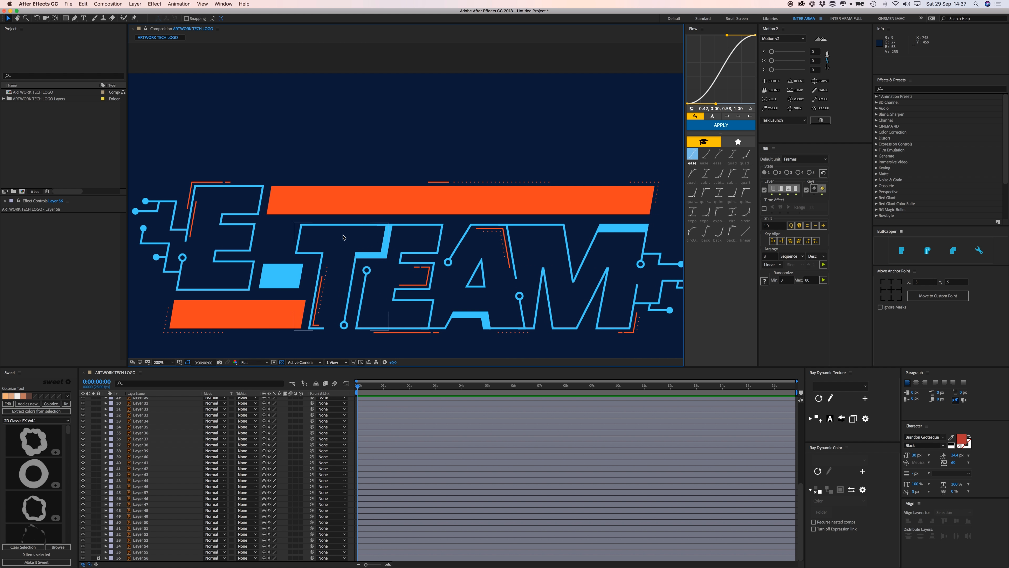
left_click(337, 198)
left_click(285, 272, "shift")
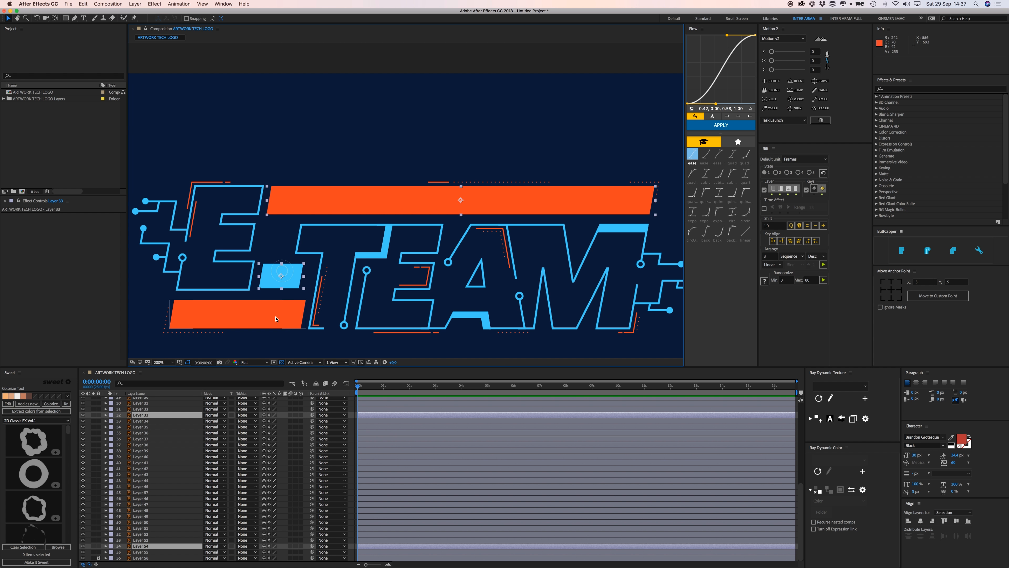
left_click(277, 318, "shift")
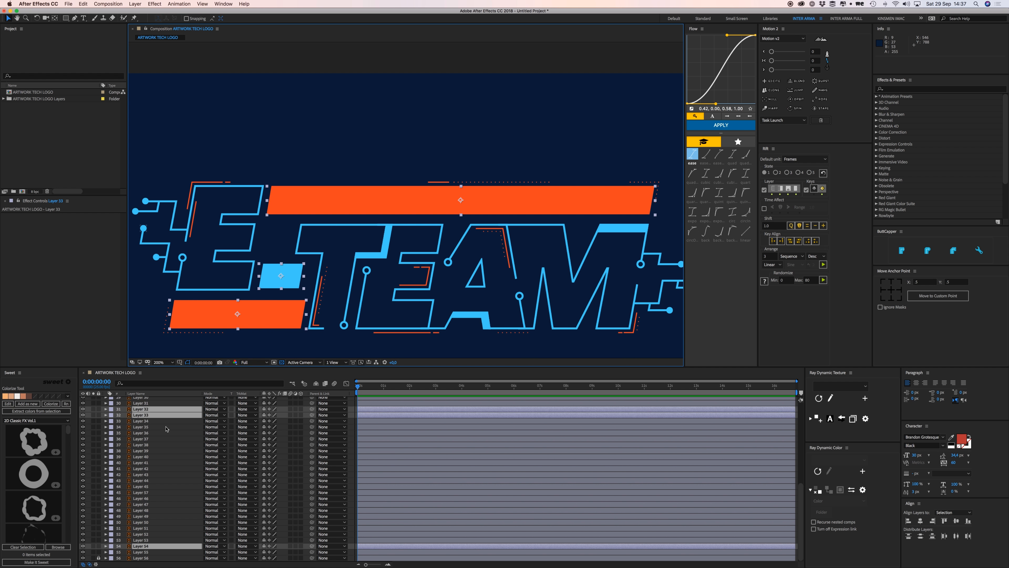
scroll(169, 430, "up", 3)
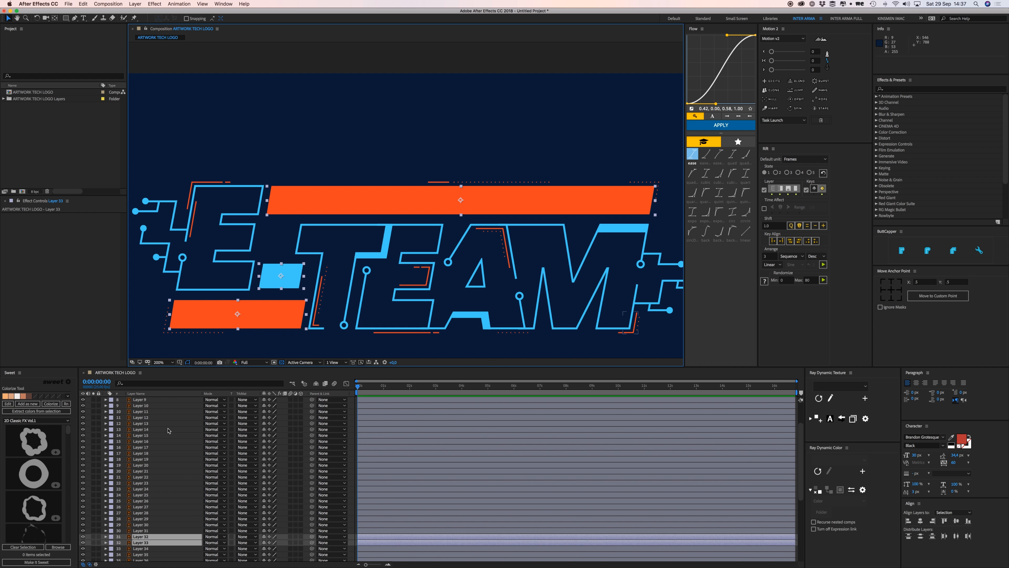
scroll(168, 431, "down", 3)
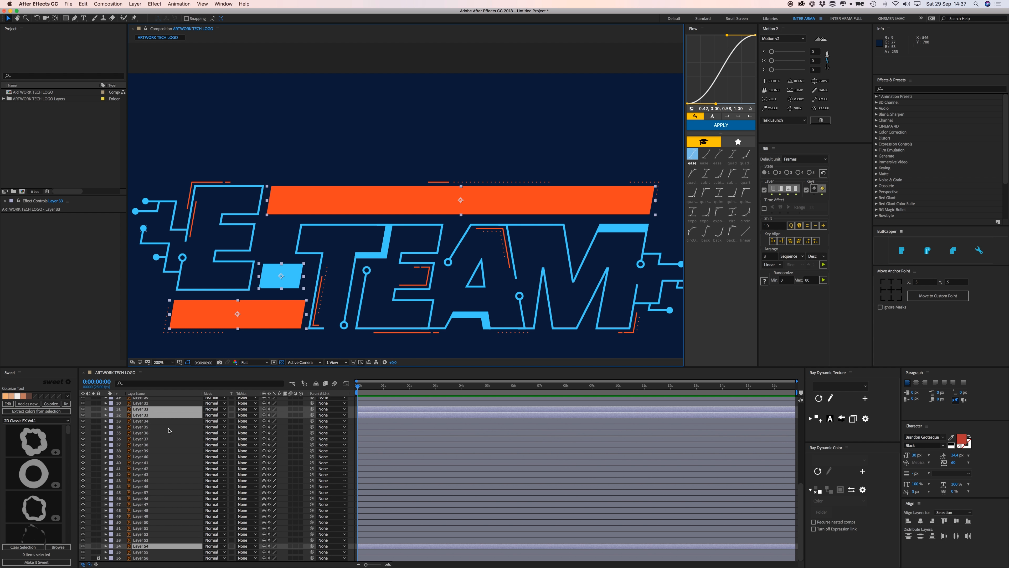
Place the three shape layers directly above the background and give them a tan label.
key("super+shift+bracketleft")
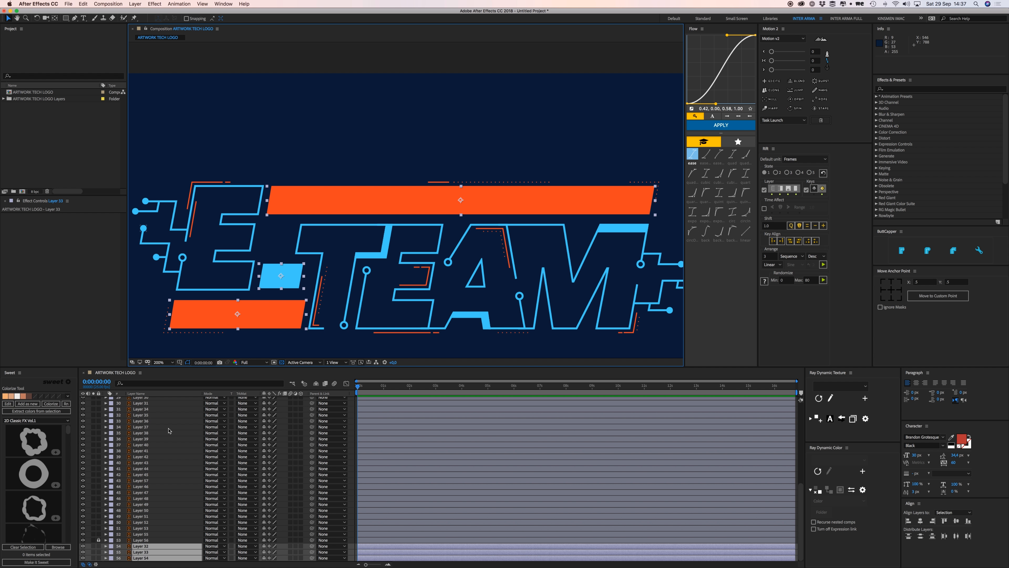
left_click_drag(141, 547, 141, 541)
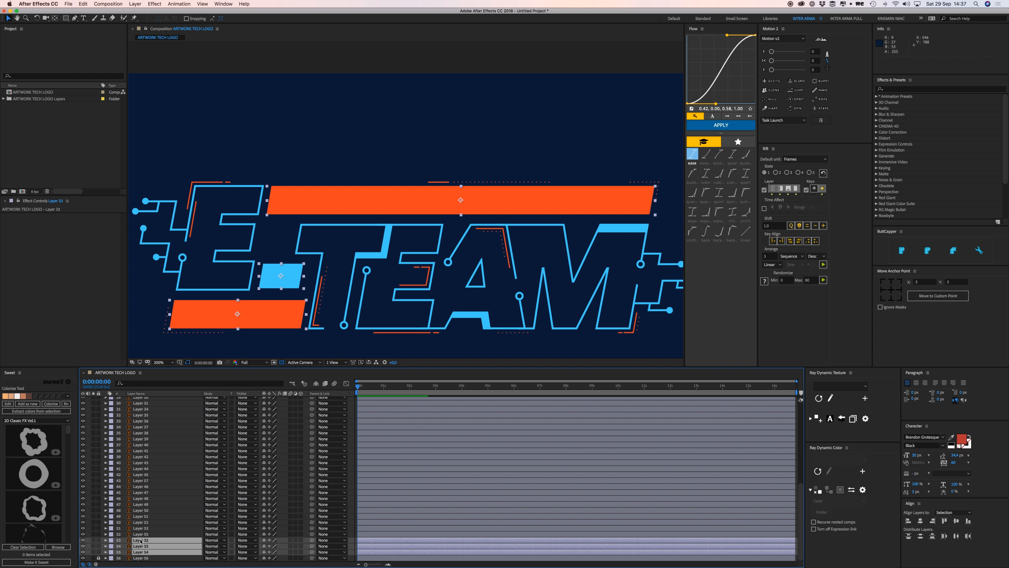
left_click(112, 543)
left_click(137, 497)
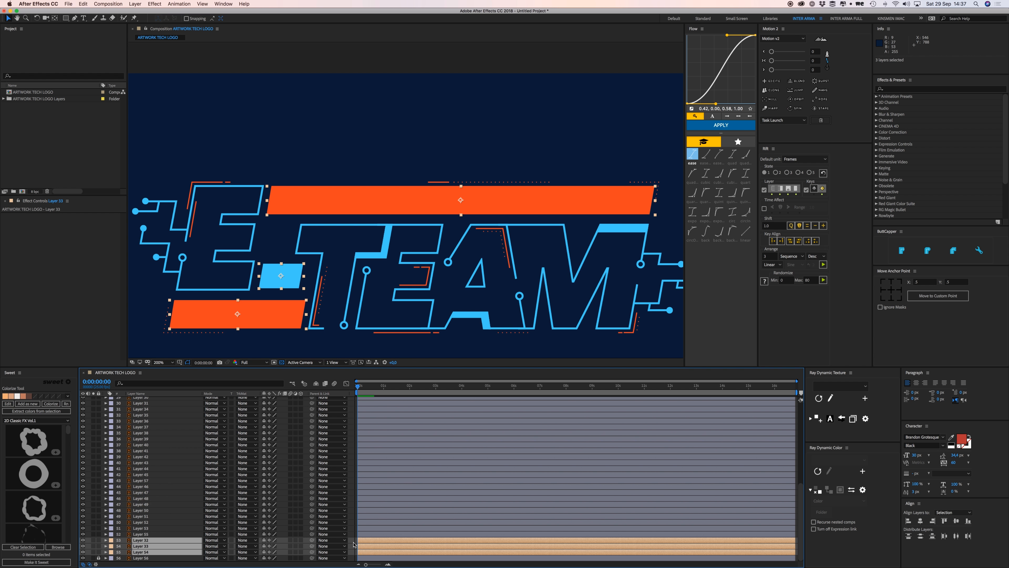
left_click(360, 542)
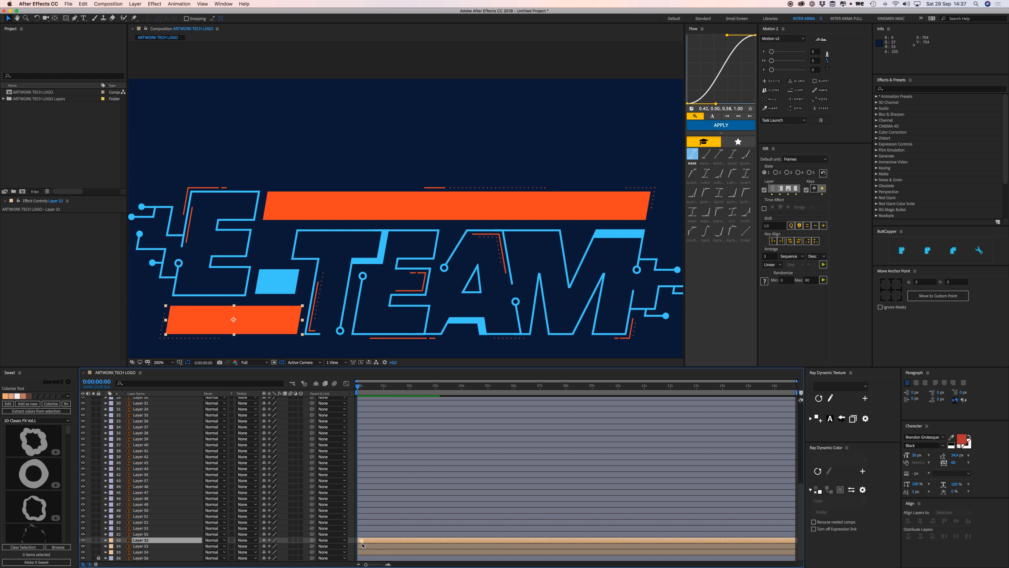
left_click(363, 552, "shift")
Convert Layers 32, 33 and 54 into shape layers and delete the original vector layers.
right_click(374, 548)
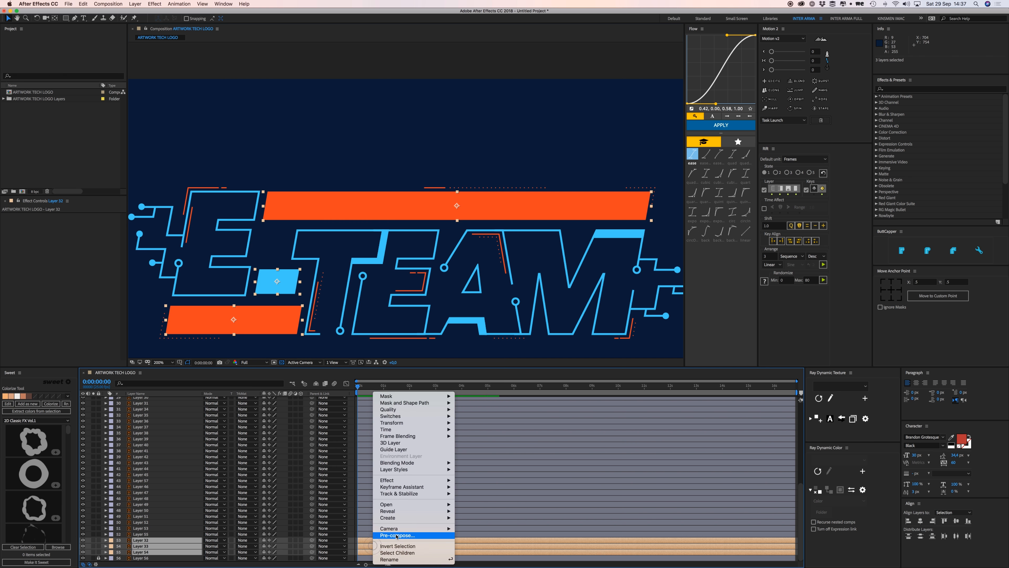
mouse_move(413, 518)
left_click(497, 537)
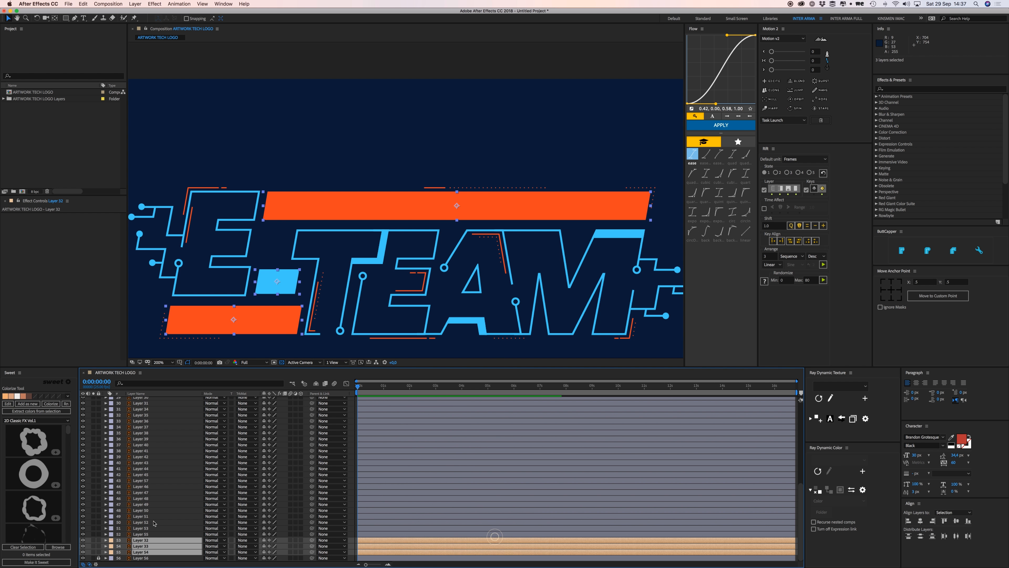
left_click(140, 528)
left_click(142, 539, "super")
left_click(142, 552, "super")
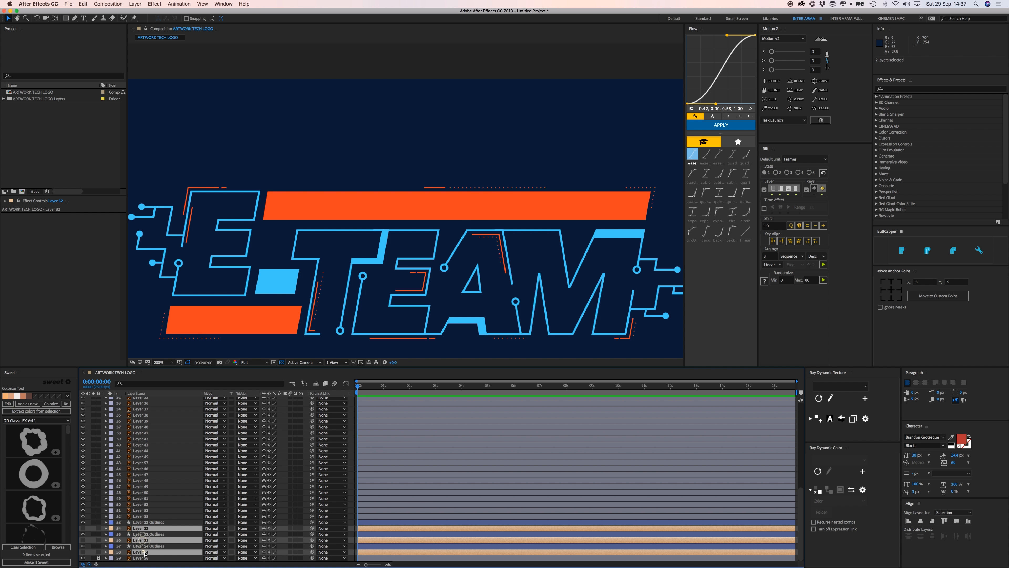
key("Delete")
Set the current time to 0:00:01:02 and select Layer 32 Outlines alone.
left_click(143, 540)
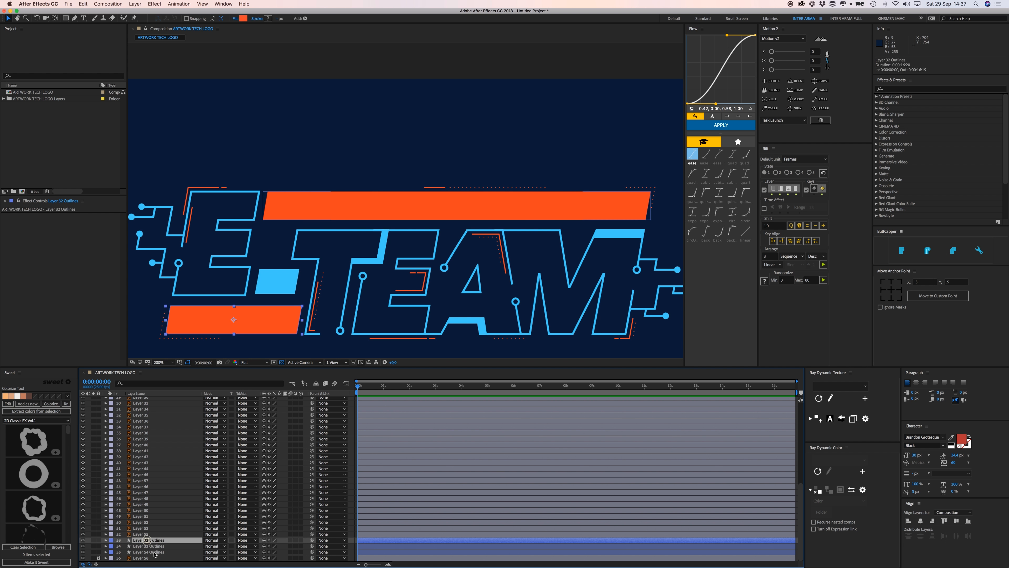
left_click(153, 552, "shift")
left_click_drag(295, 238, 308, 237)
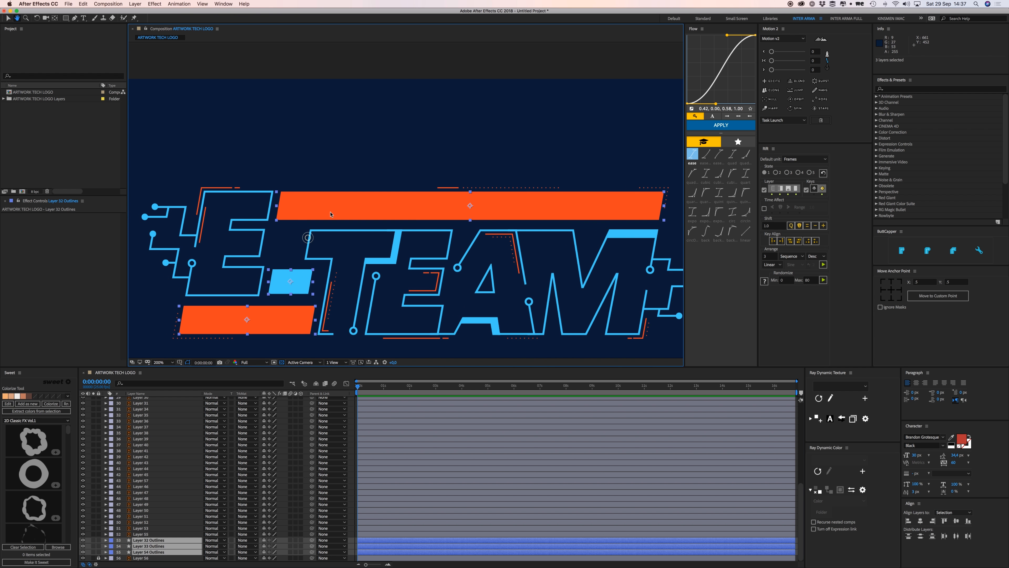
left_click_drag(373, 386, 385, 387)
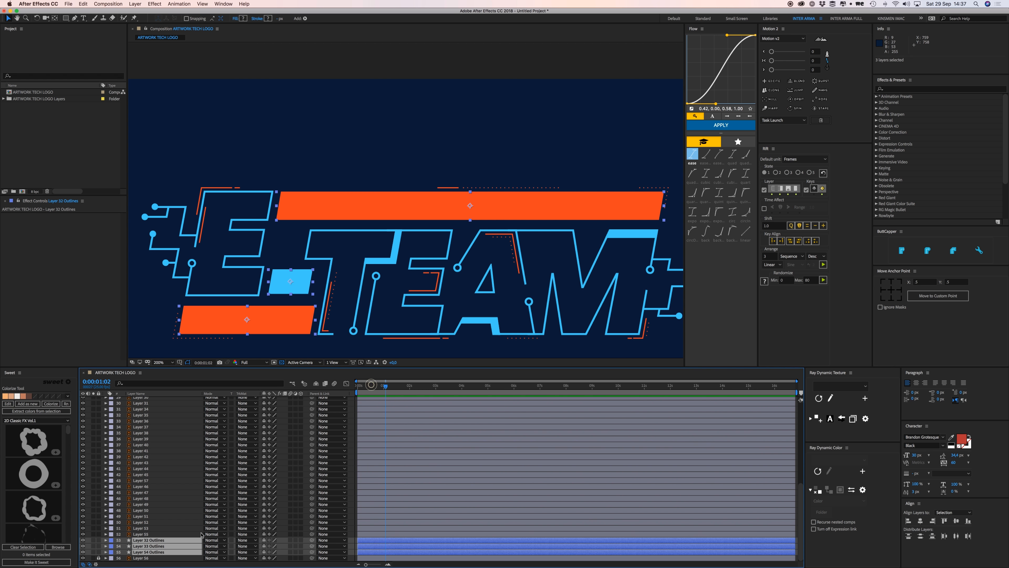
left_click(152, 540)
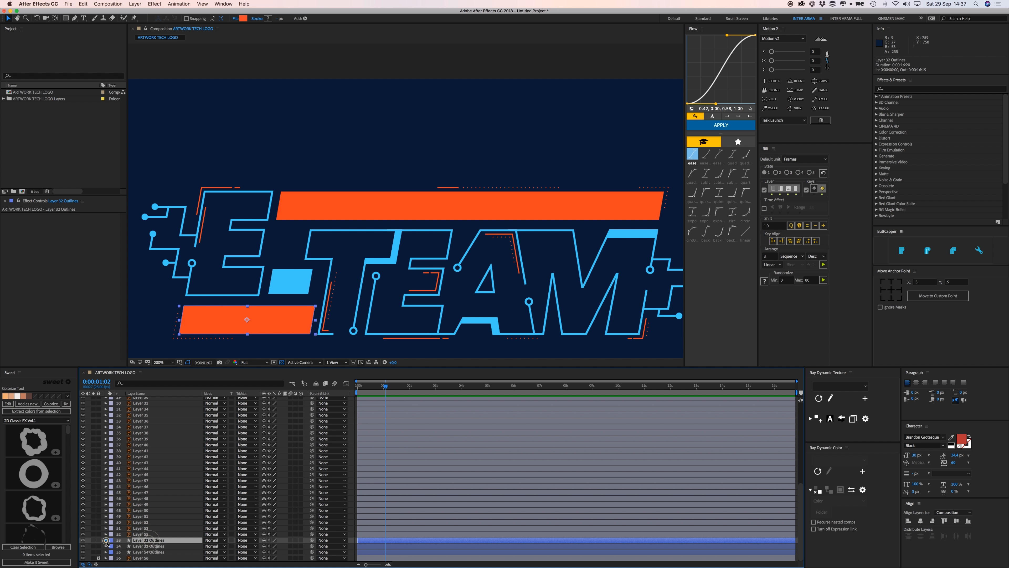
Add a Path keyframe to Layer 32 Outlines' Path 1 at 0:00:02:01.
left_click(105, 539)
left_click(111, 547)
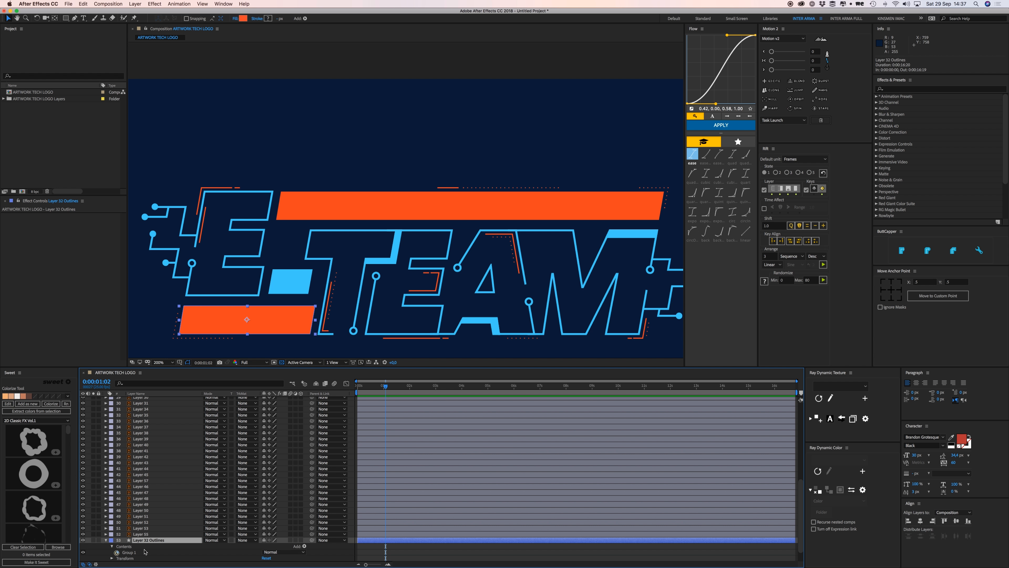
left_click(118, 552)
scroll(162, 532, "down", 3)
left_click(126, 523)
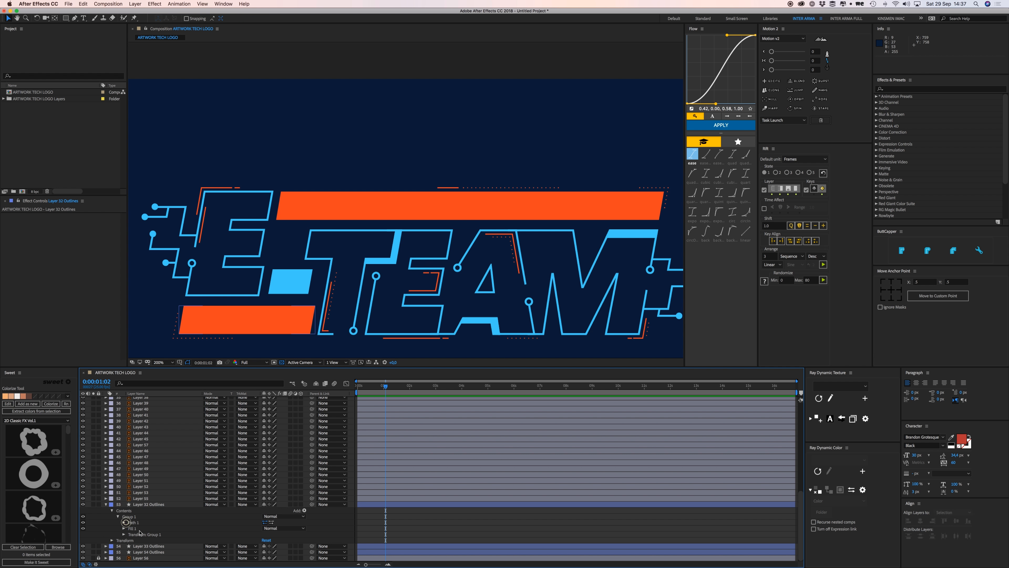
left_click(123, 523)
left_click_drag(393, 385, 411, 385)
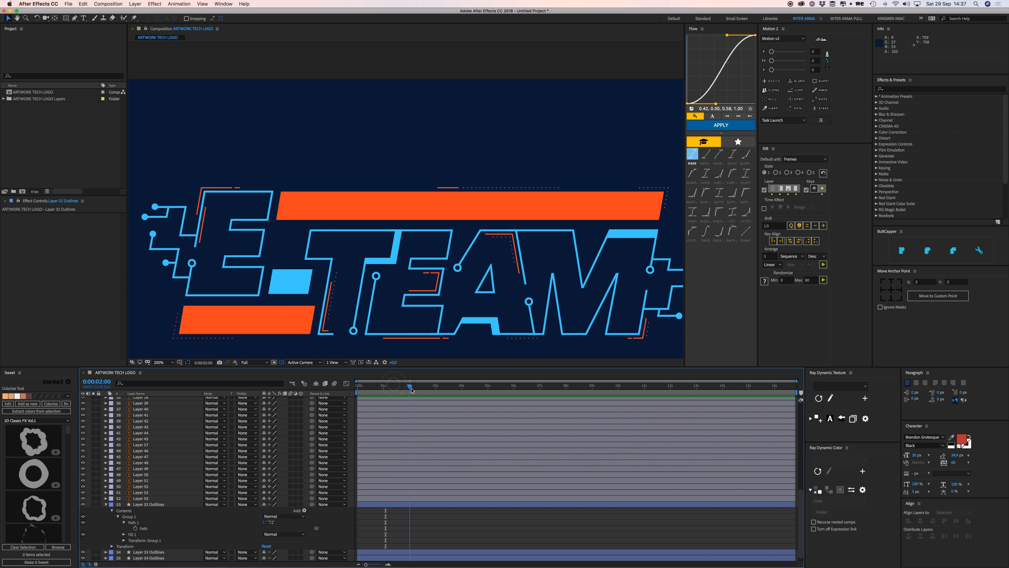
left_click(136, 529)
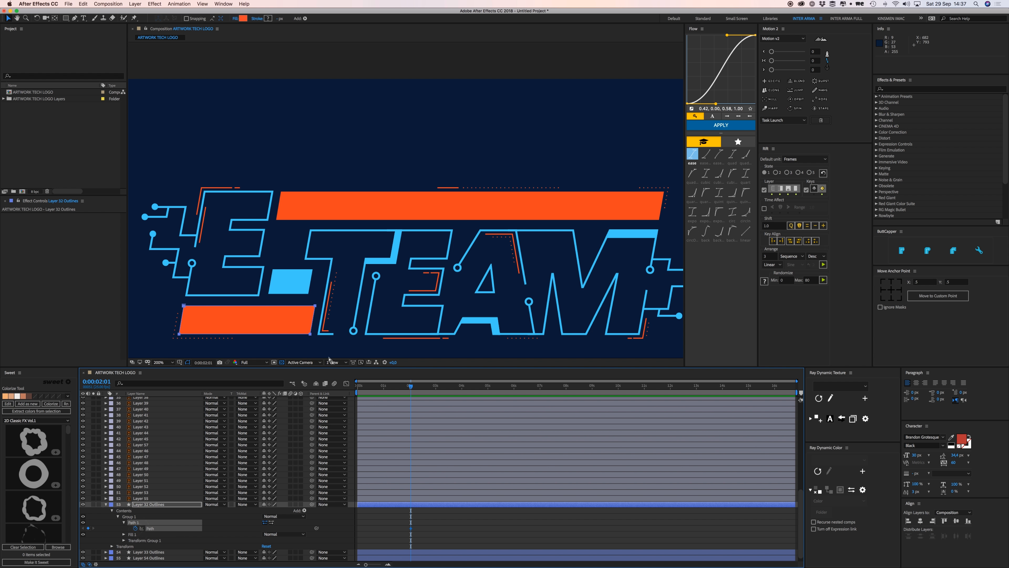
At 0:00:00:23, collapse the lower orange bar into a thin slanted line.
left_click_drag(312, 322, 423, 278)
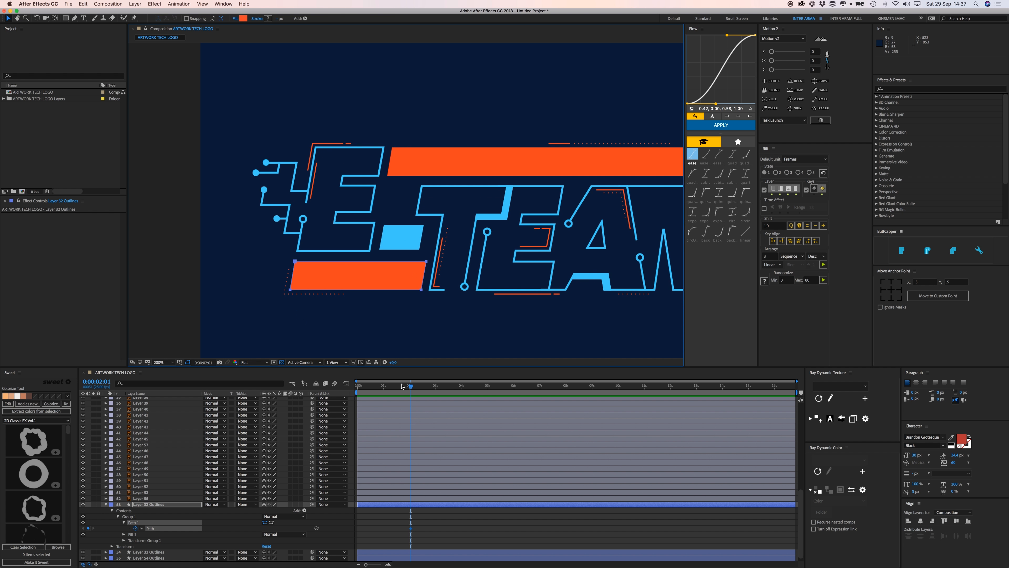
left_click_drag(402, 386, 382, 385)
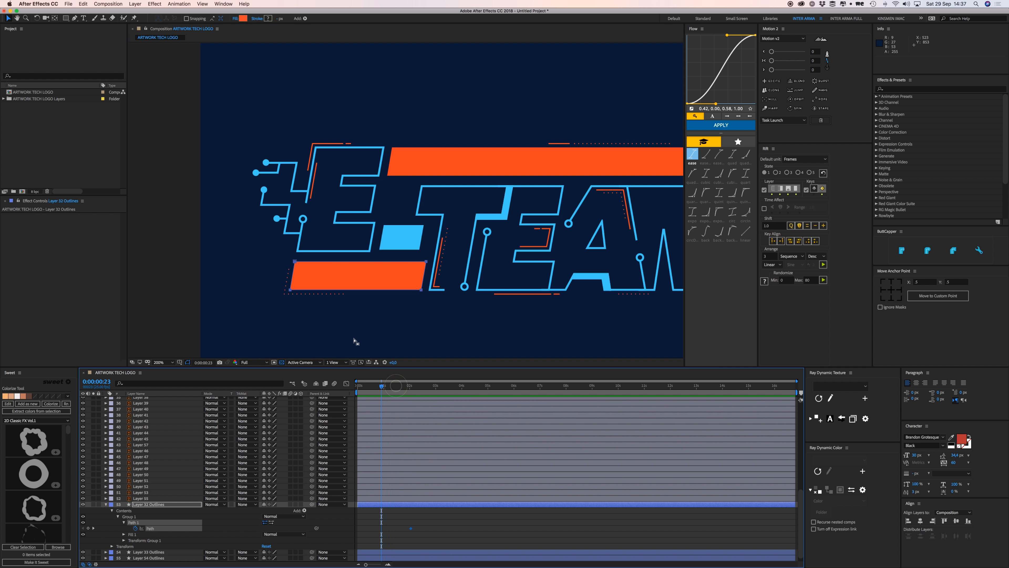
left_click(294, 262)
scroll(291, 290, "up", 3)
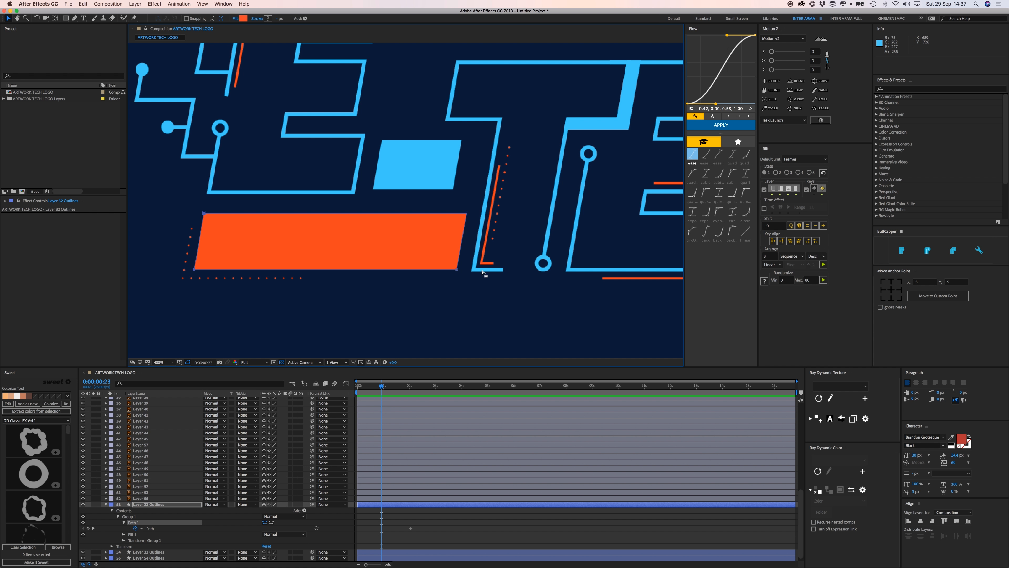
left_click_drag(196, 271, 456, 273)
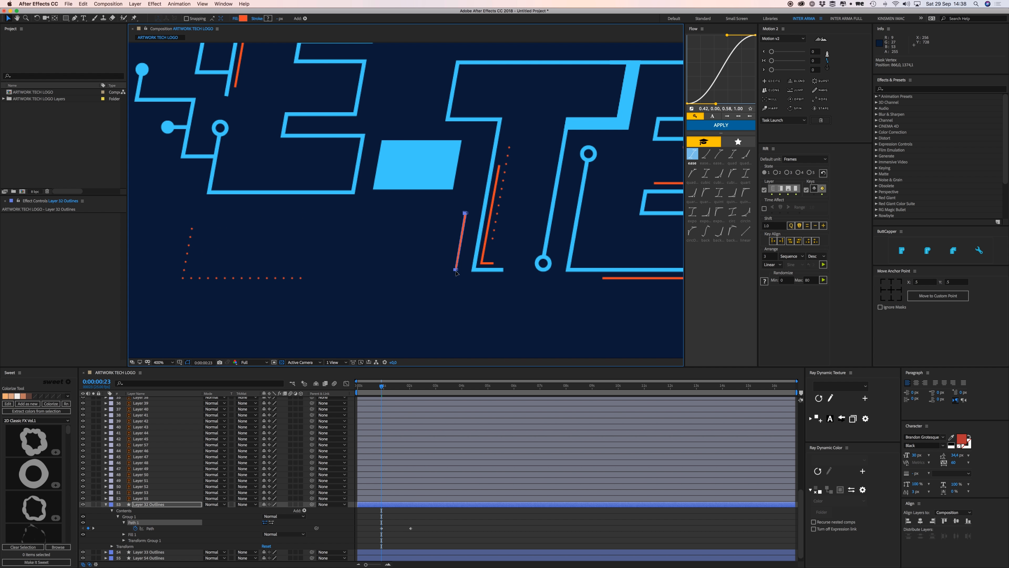
key("space")
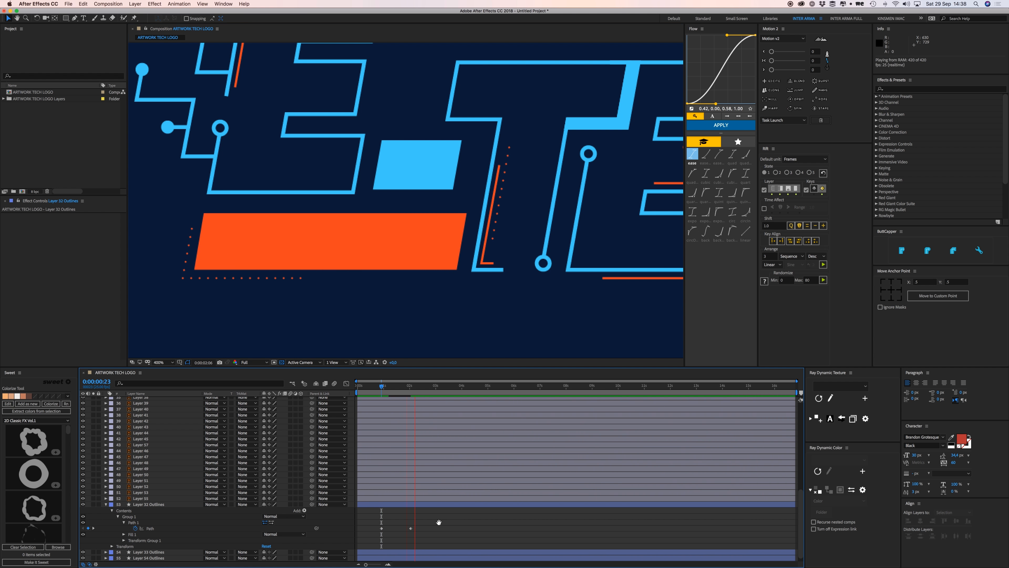
Apply a strong Flow ease-out curve to both Path keyframes and preview the result.
left_click_drag(433, 518, 375, 537)
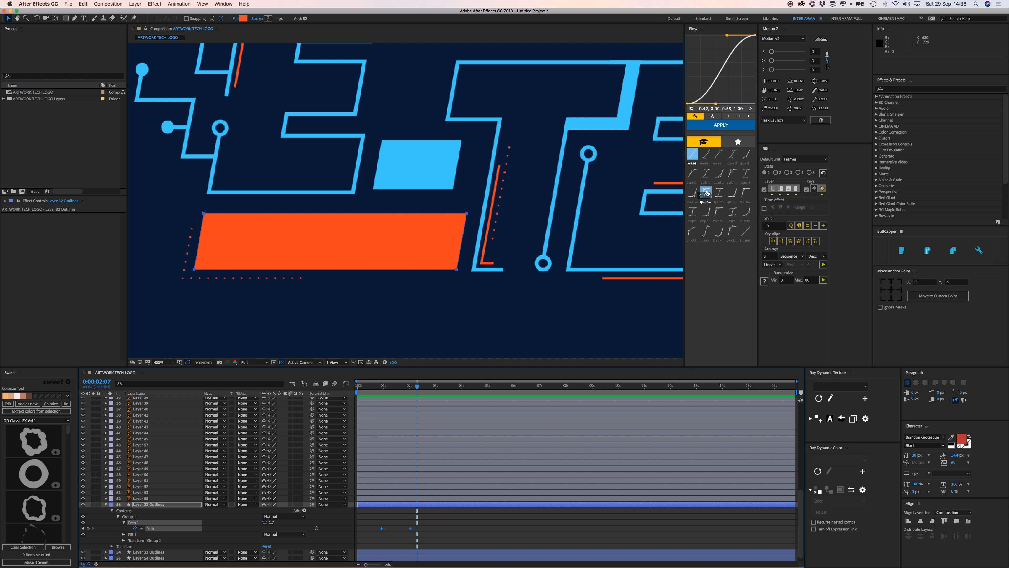
left_click(706, 193)
left_click(721, 125)
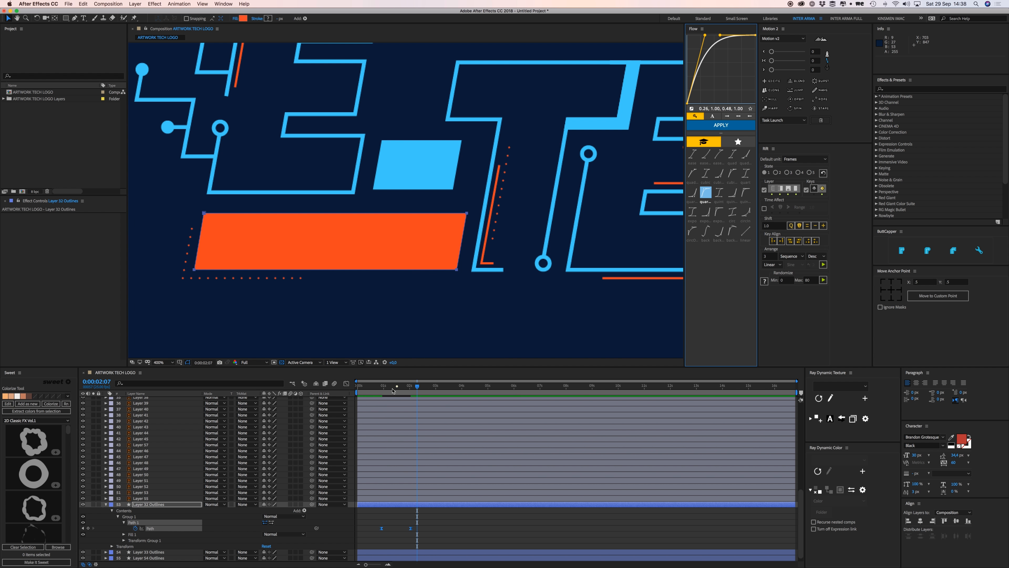
key("space")
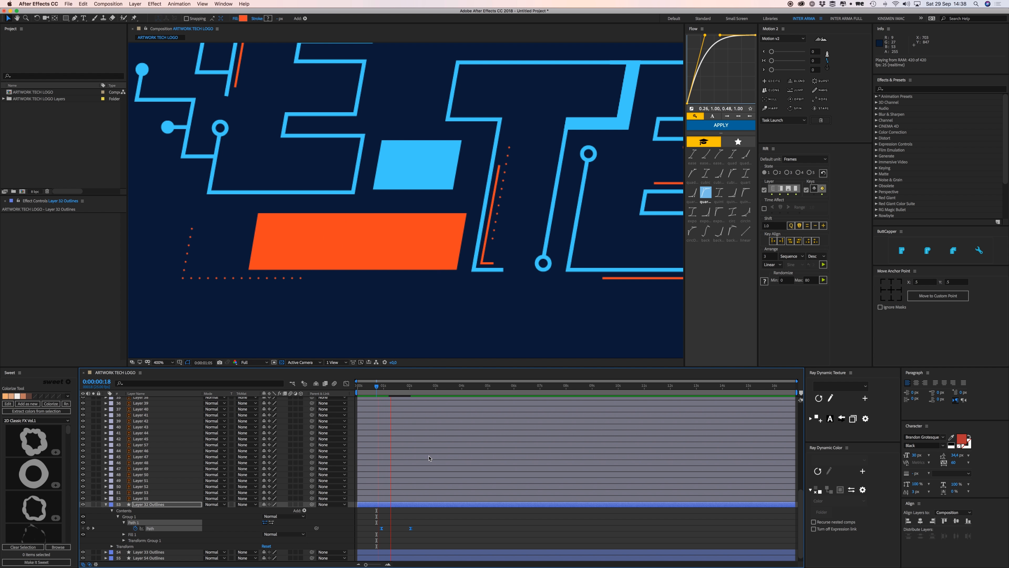
key("space")
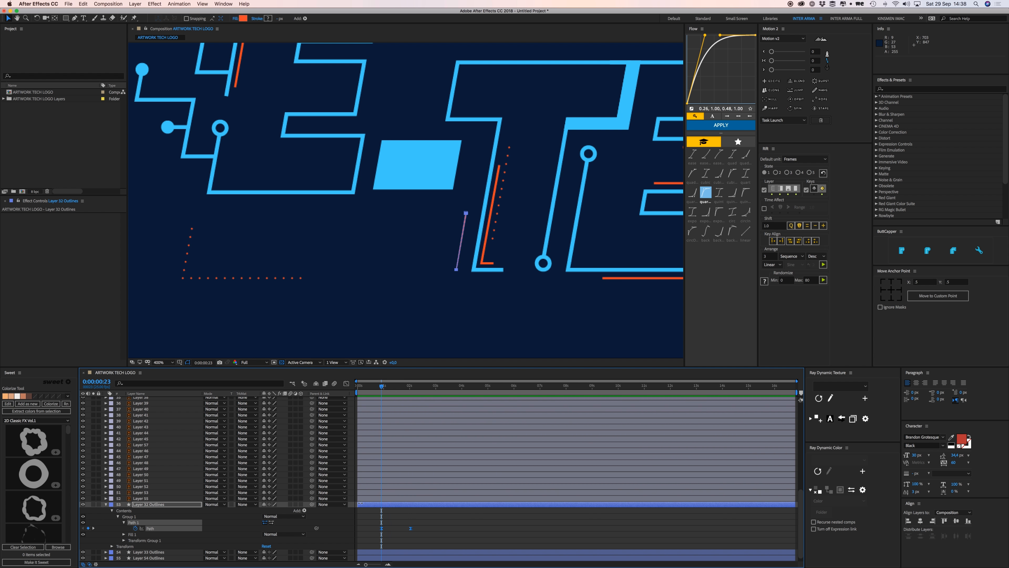
left_click(425, 517)
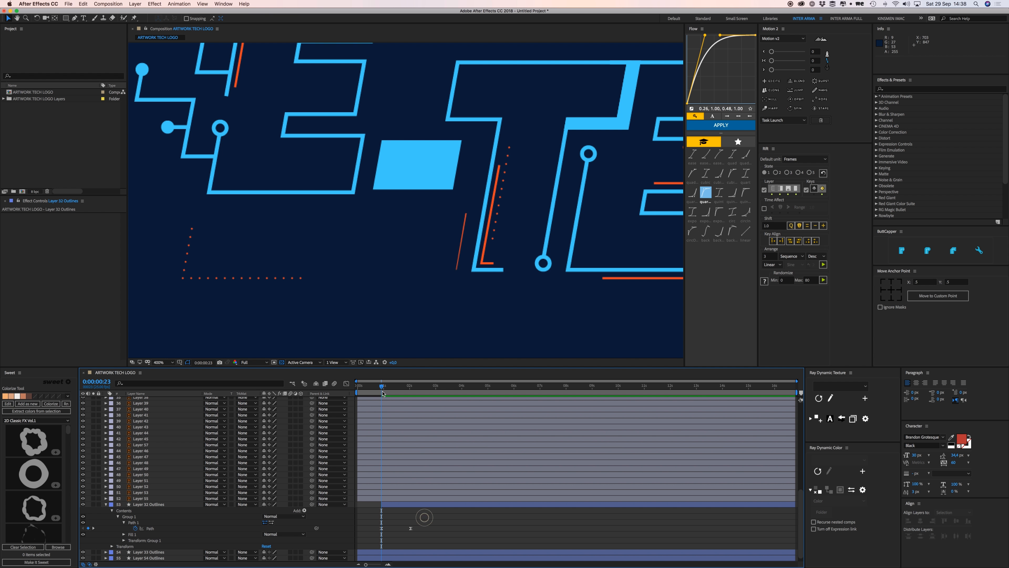
key("space")
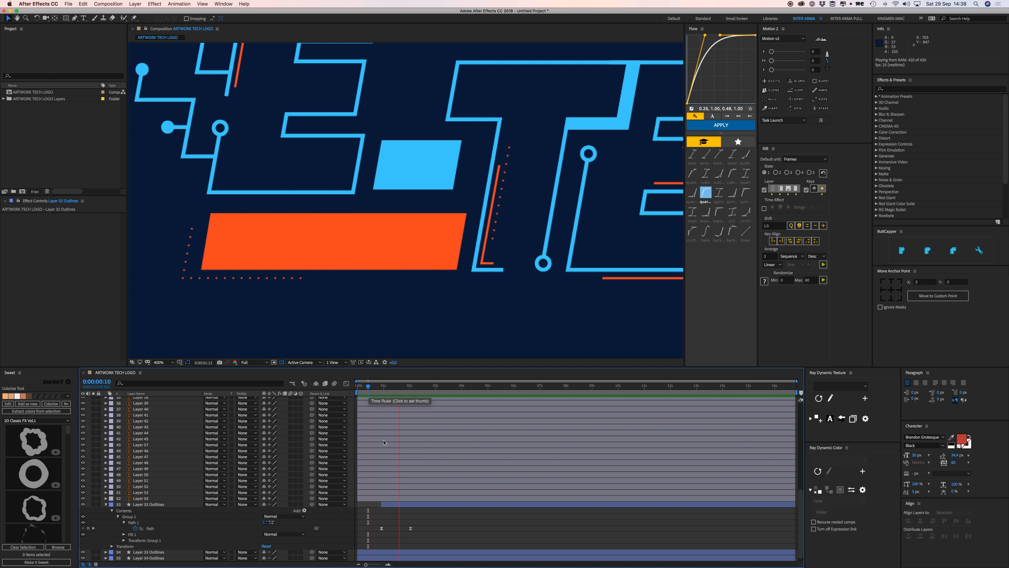
Trim the lower bar's layer to start at 0:00:00:24 and preview the animation.
left_click(383, 505)
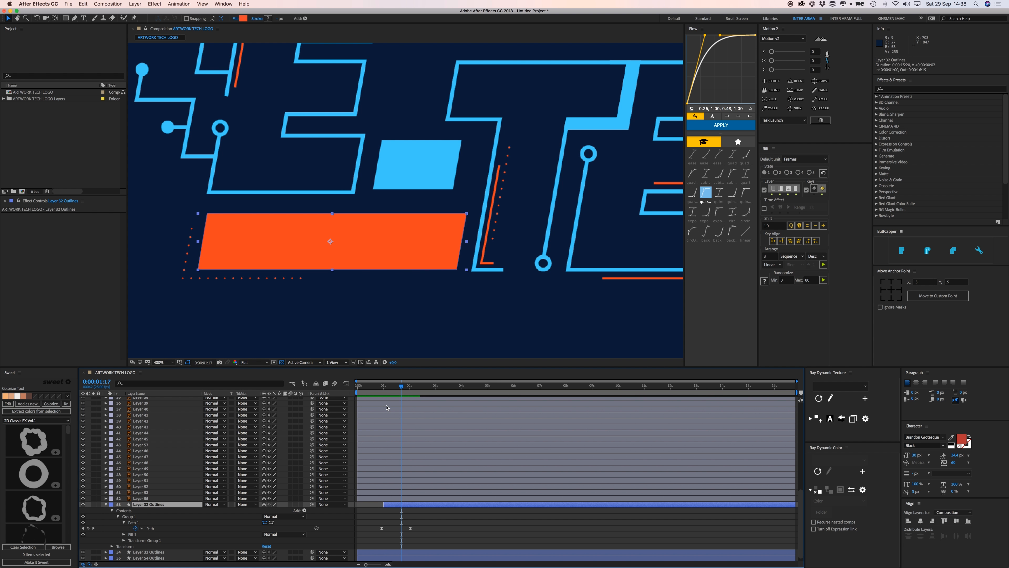
left_click(376, 387)
key("space")
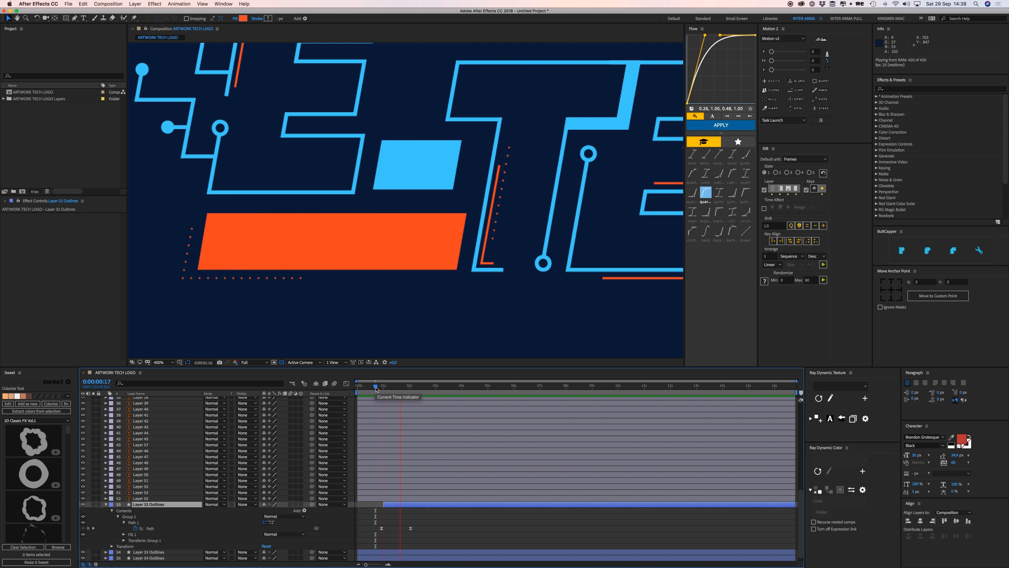
left_click(380, 388)
scroll(384, 540, "up", 3)
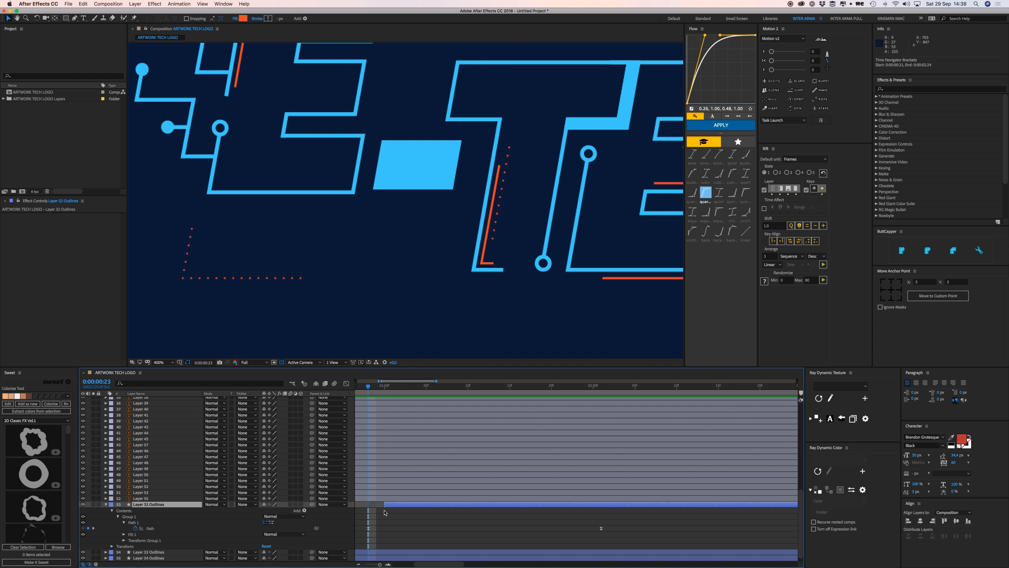
left_click_drag(385, 505, 378, 507)
left_click(390, 523)
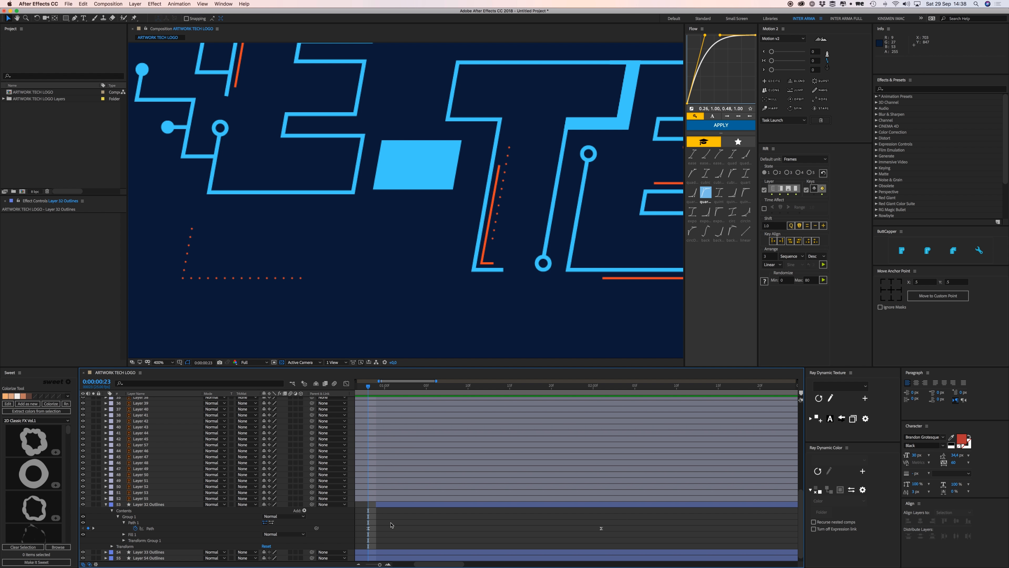
key("space")
key("space")
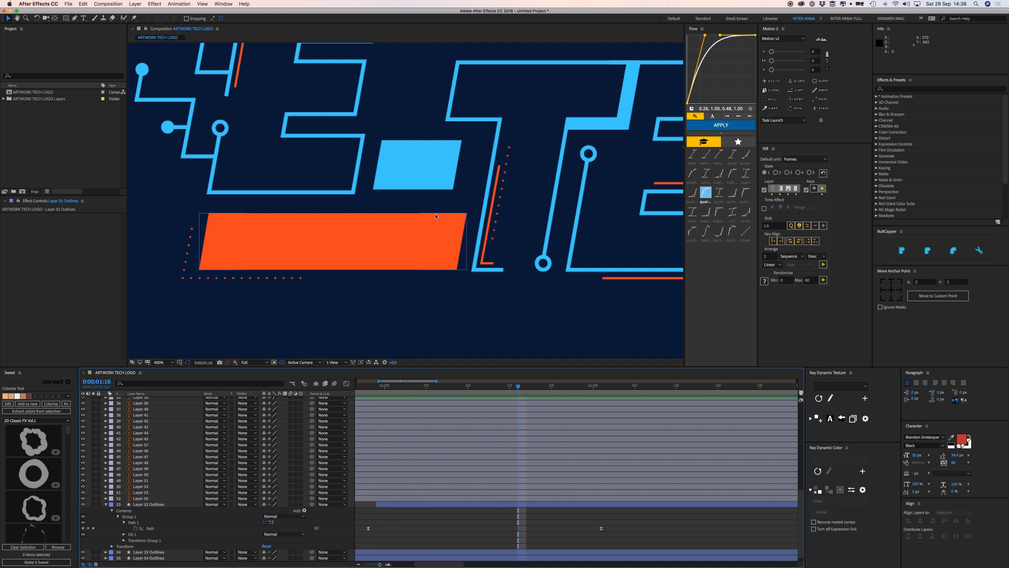
left_click_drag(486, 126, 434, 212)
Add a Path keyframe to the blue square's Layer 54 Outlines at 0:00:02:01.
left_click(374, 248)
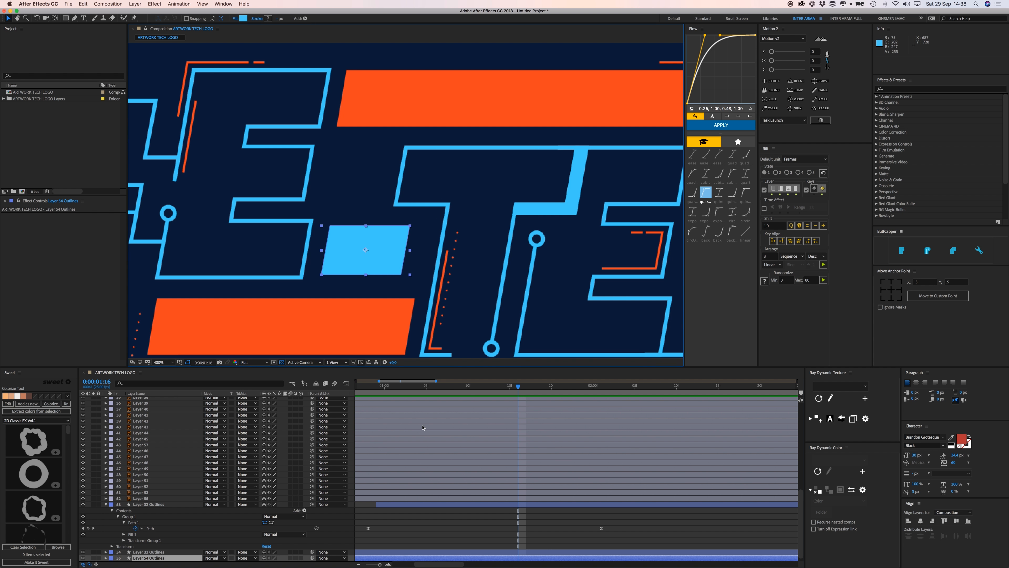
scroll(423, 428, "down", 1)
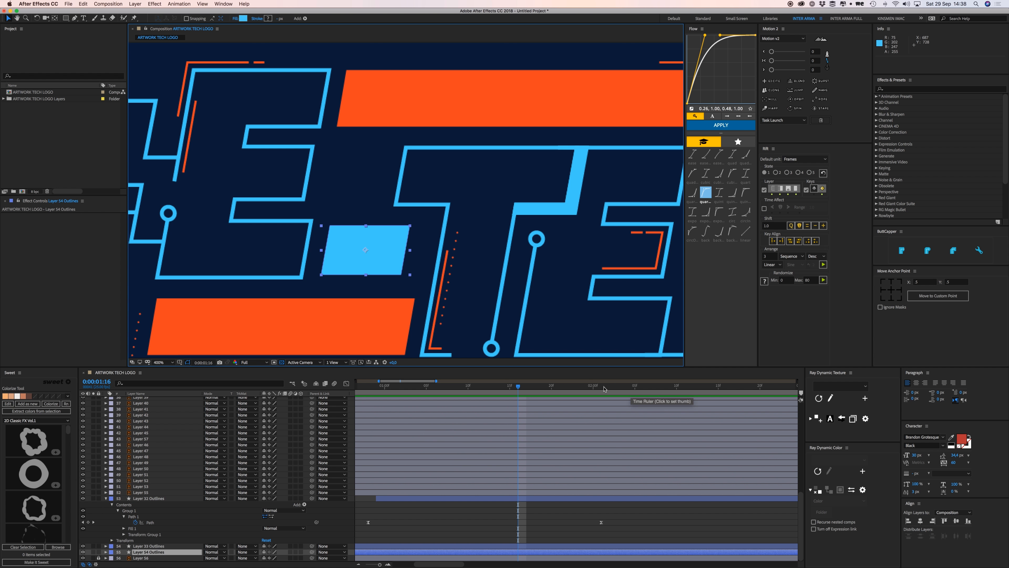
left_click_drag(598, 386, 603, 387)
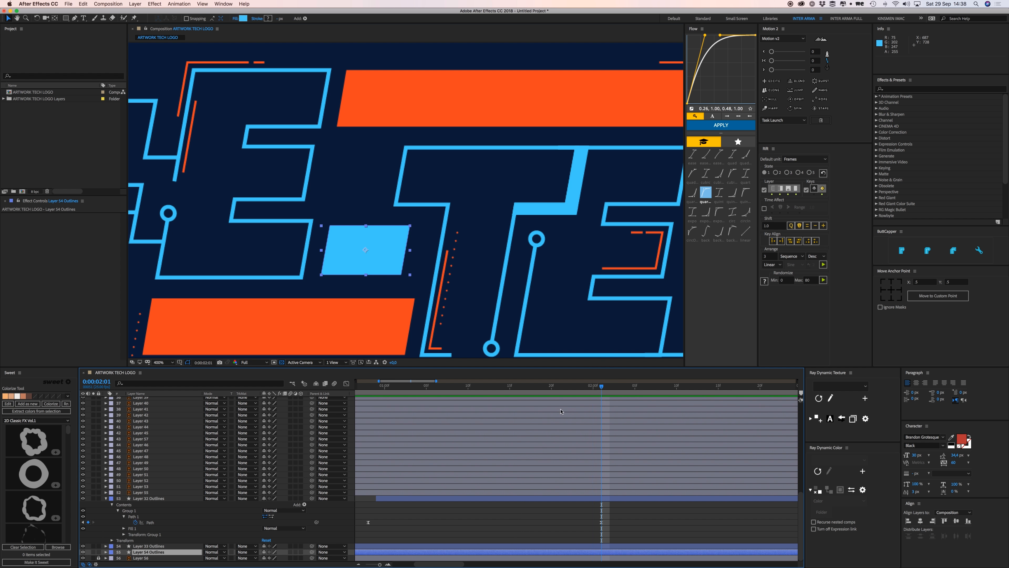
left_click(105, 552)
left_click(112, 552)
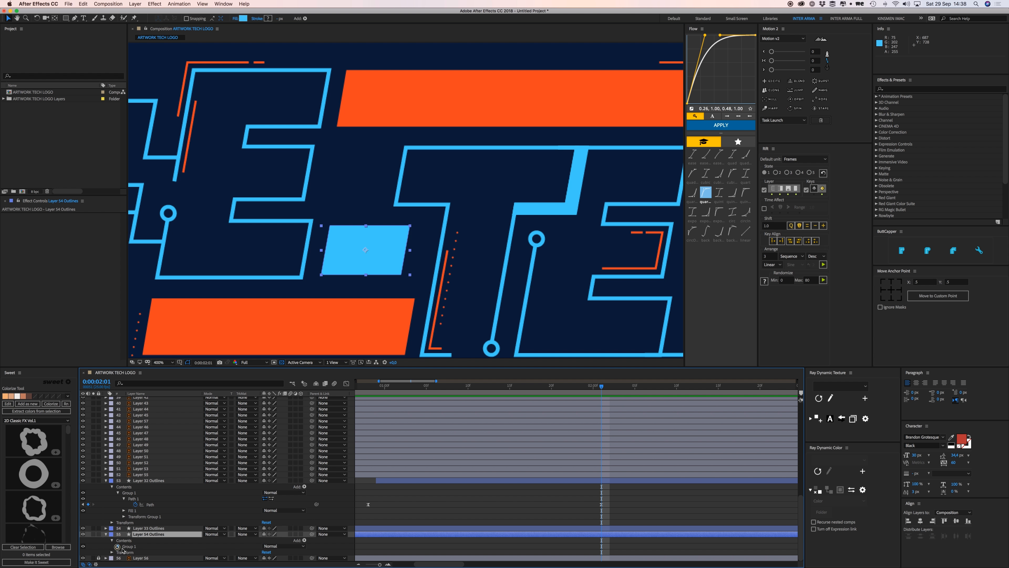
left_click(117, 546)
left_click(123, 534)
left_click(135, 535)
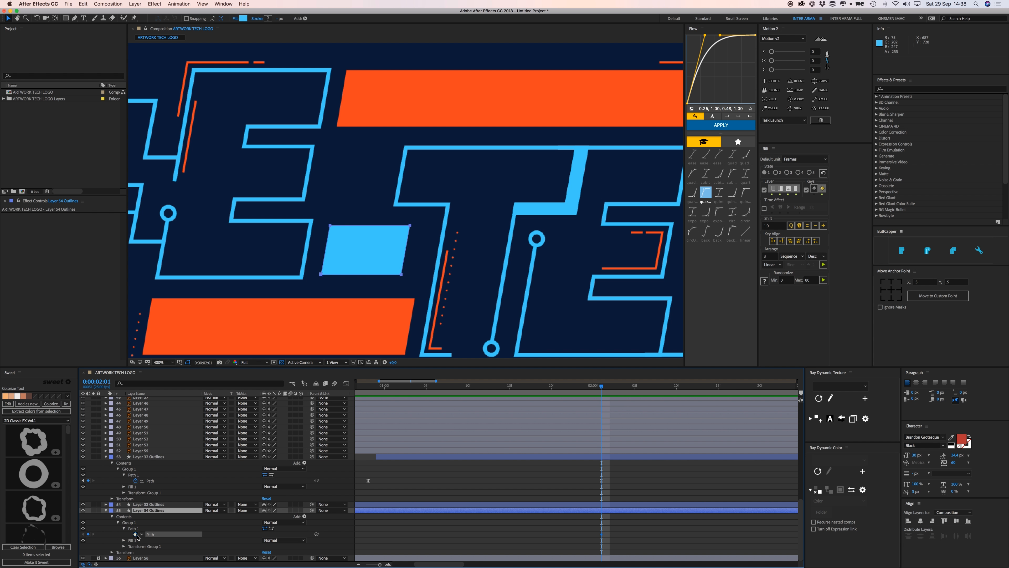
At 0:00:01:06, collapse the blue square into a thin line by moving its corners.
left_click_drag(483, 392, 434, 387)
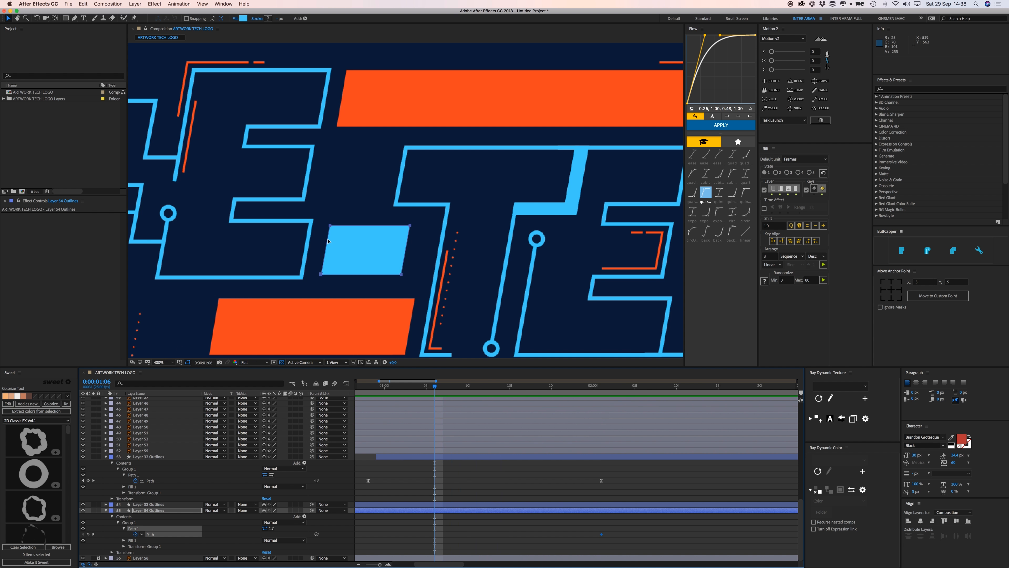
left_click(336, 216)
left_click(332, 225)
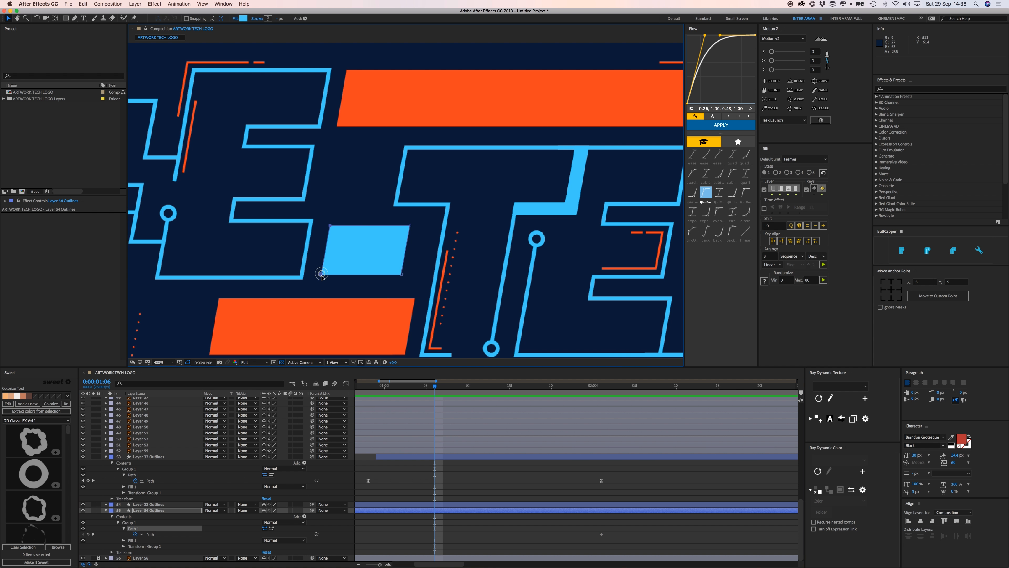
left_click_drag(322, 274, 334, 276)
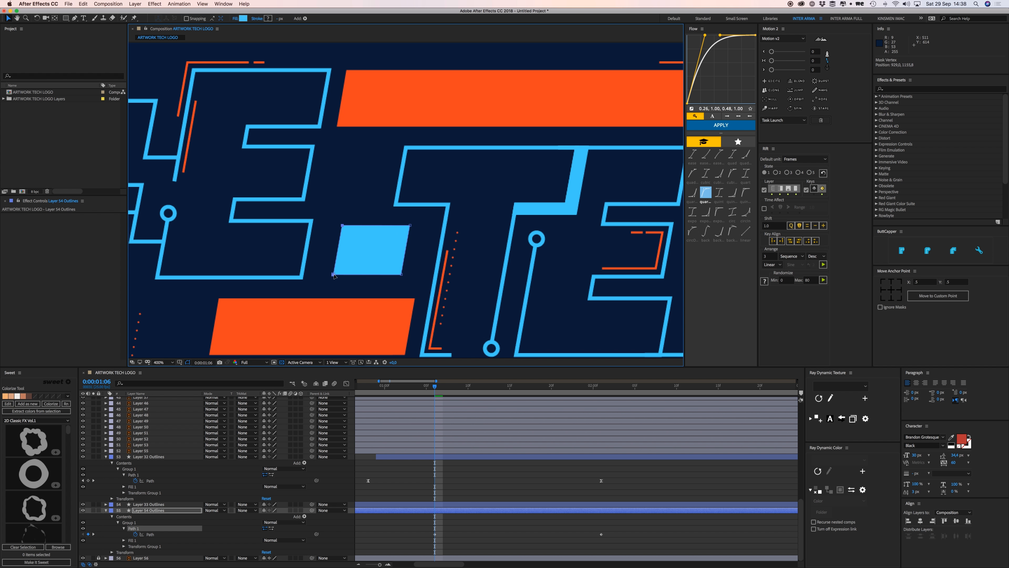
left_click_drag(335, 276, 358, 275)
left_click_drag(411, 227, 364, 226)
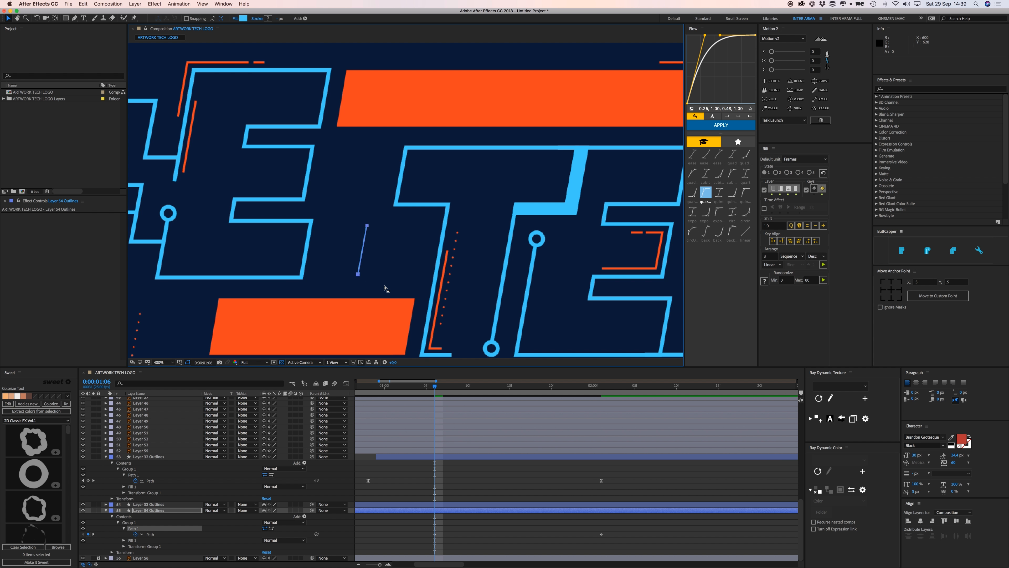
Apply the ease-out curve to both blue square Path keyframes and preview.
left_click(473, 484)
left_click_drag(511, 548, 425, 520)
left_click(733, 124)
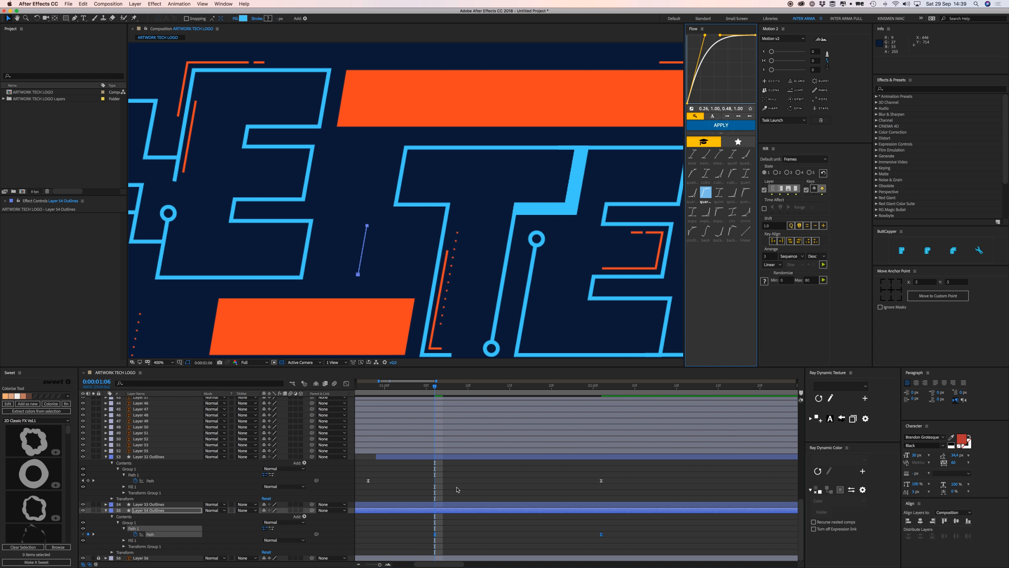
key("super+z")
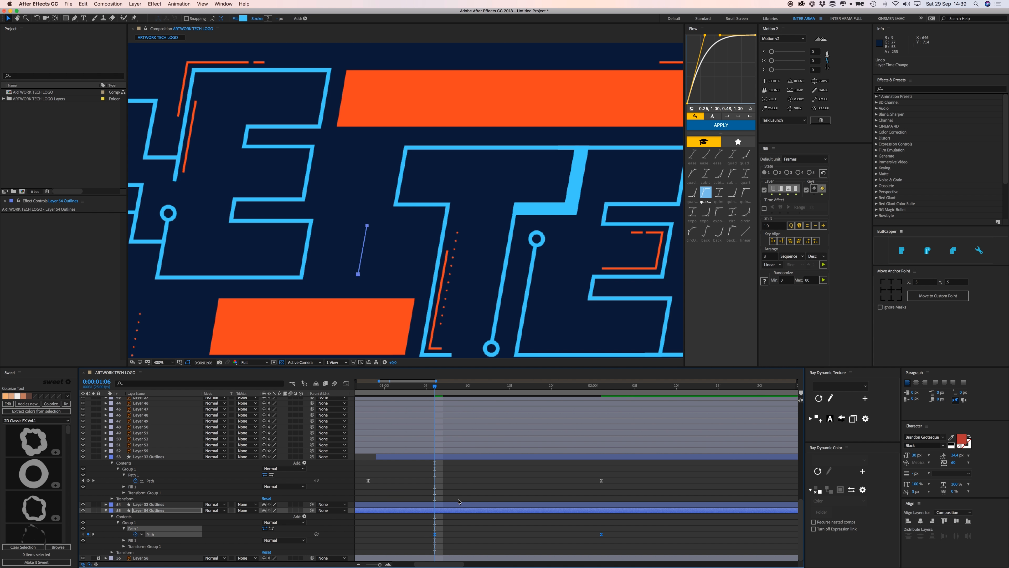
left_click(468, 531)
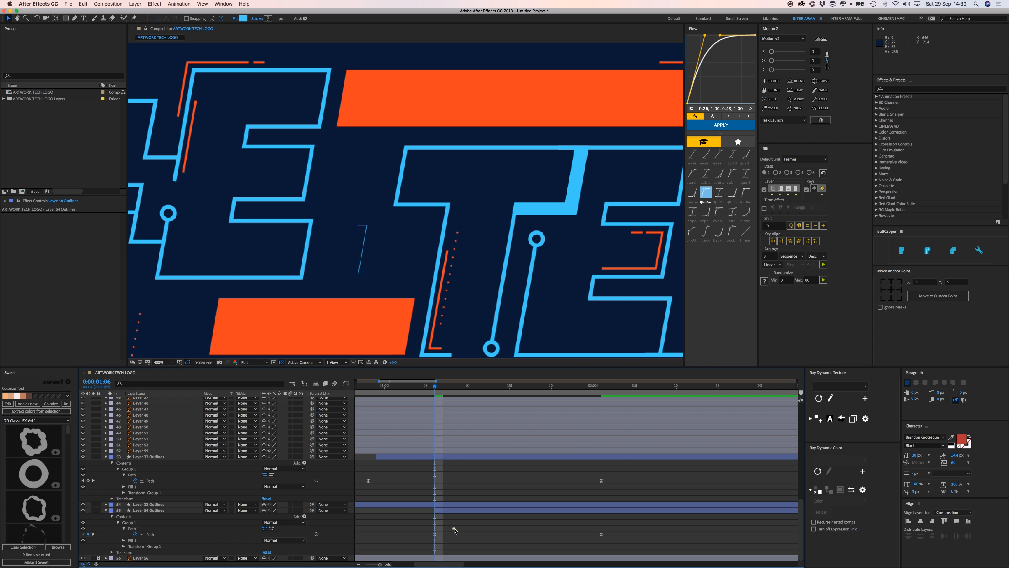
key("space")
key("space")
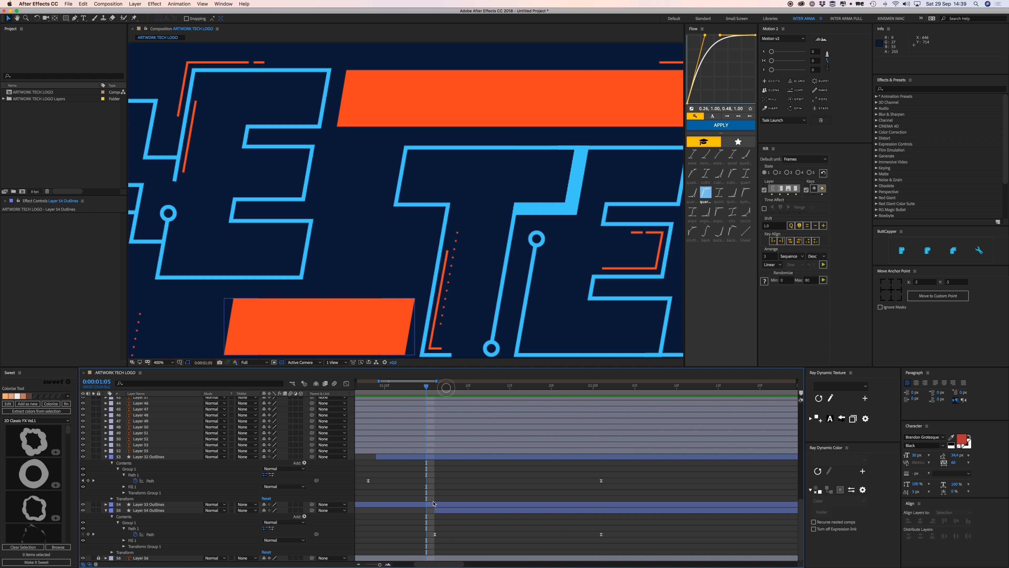
Delay the blue square layer's start to about 0:00:01:07 and preview it.
left_click(434, 511)
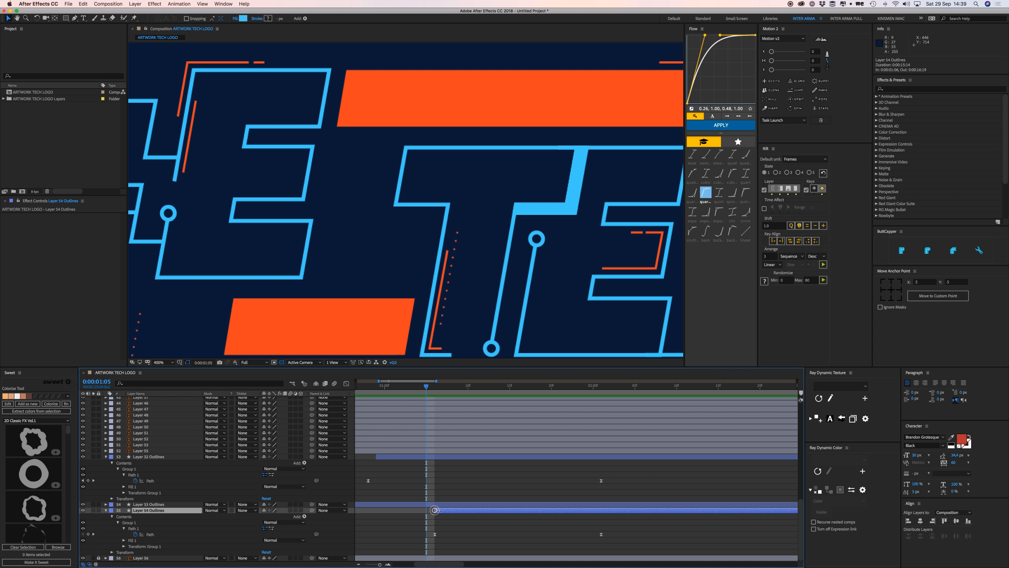
left_click_drag(435, 510, 441, 510)
left_click_drag(433, 388, 411, 389)
key("space")
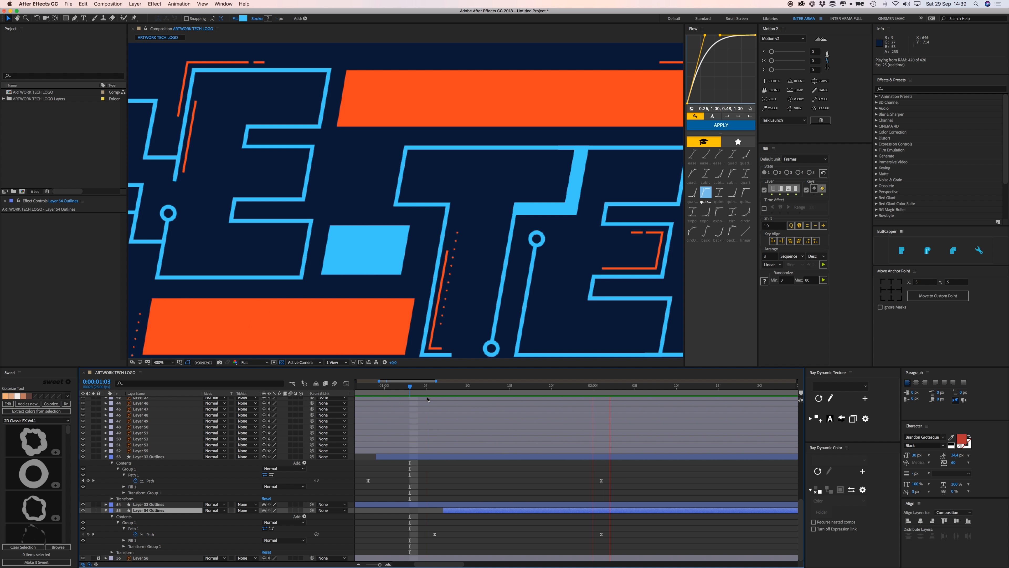
key("space")
Add a Path keyframe to the top orange bar, Layer 33 Outlines.
left_click_drag(443, 135, 316, 223)
left_click(332, 190)
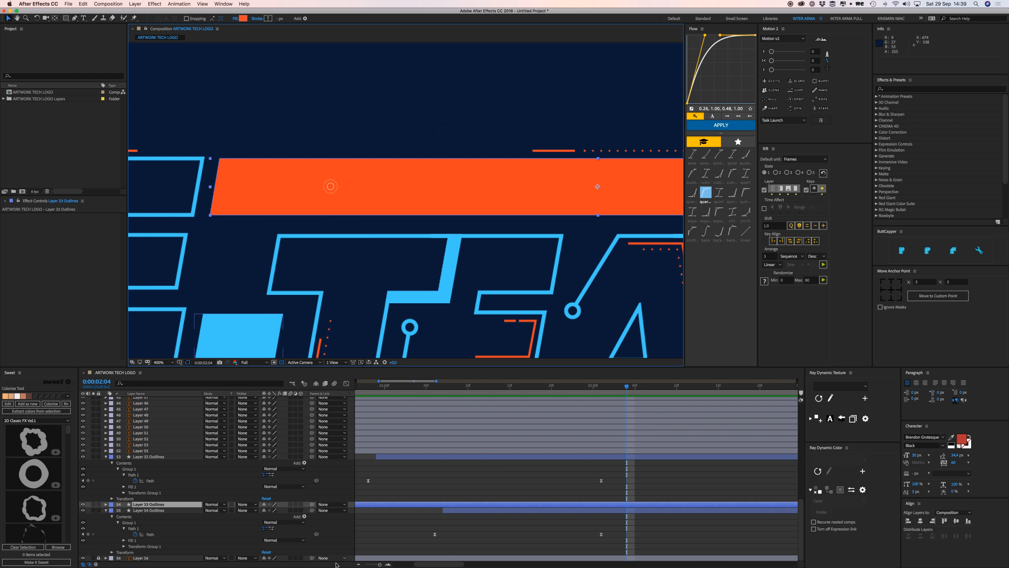
left_click(106, 505)
left_click(112, 511)
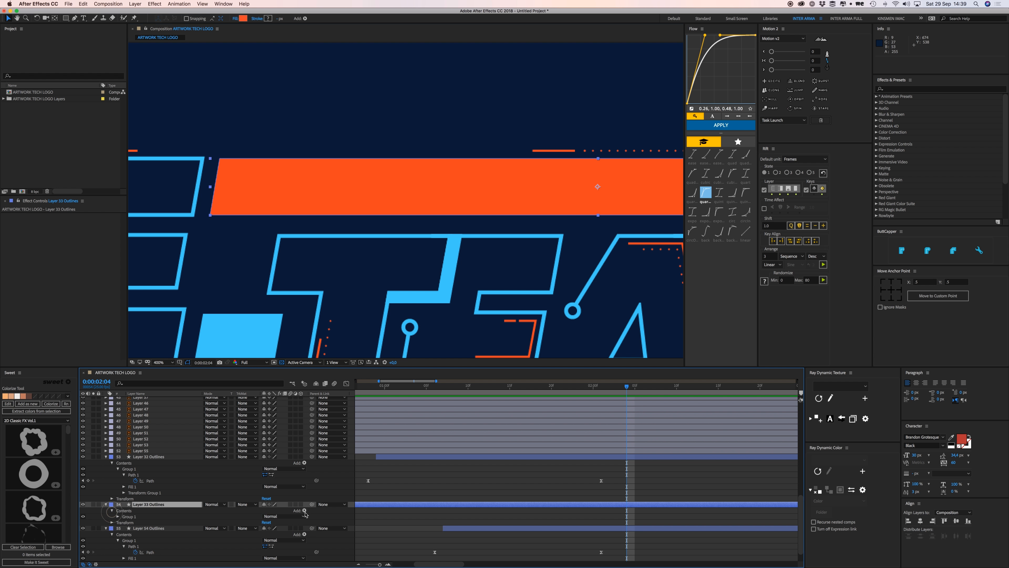
left_click(118, 517)
left_click(124, 522)
left_click(135, 528)
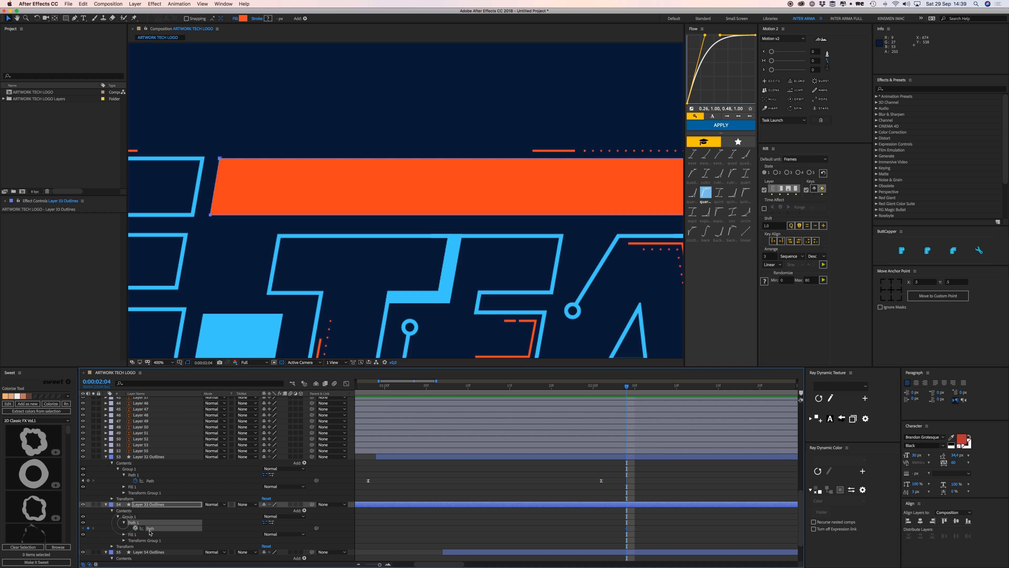
At 0:00:01:12, reshape the top bar's corner point and apply Flow easing to its keyframes.
left_click_drag(593, 387, 485, 388)
scroll(486, 257, "down", 1)
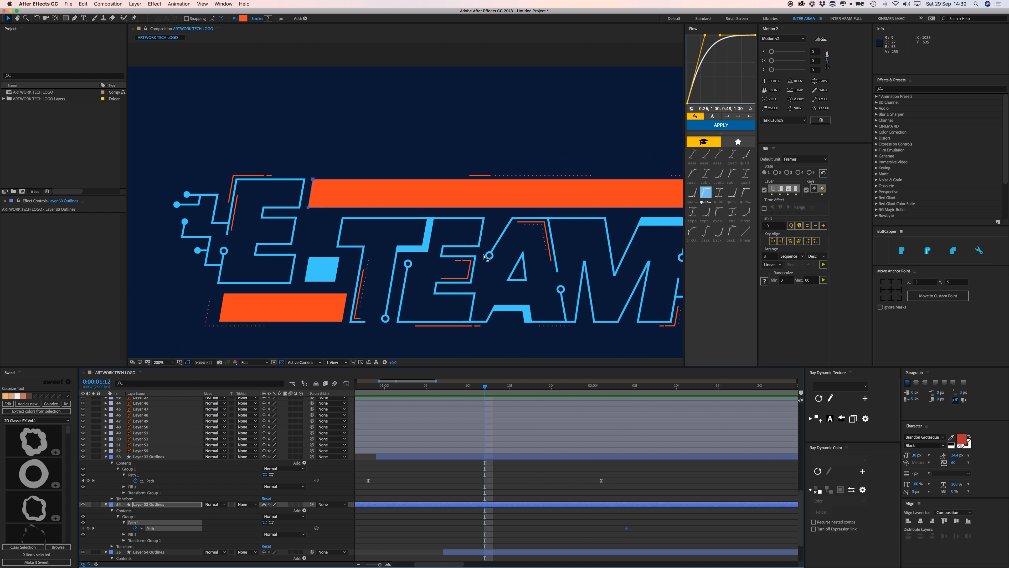
key("space")
left_click_drag(495, 234, 198, 236)
left_click(585, 212)
left_click(576, 254)
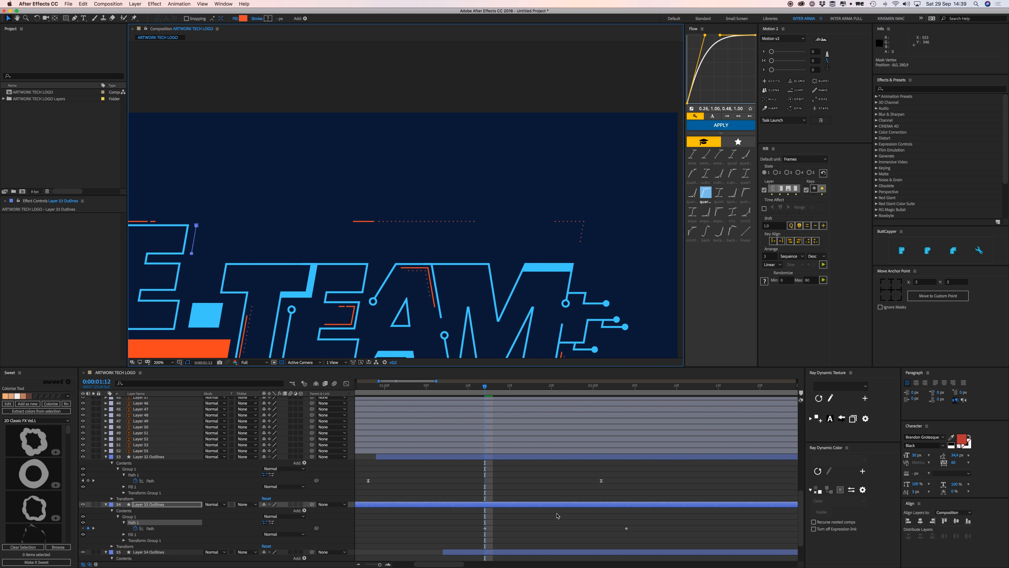
left_click_drag(463, 522, 643, 544)
left_click(721, 125)
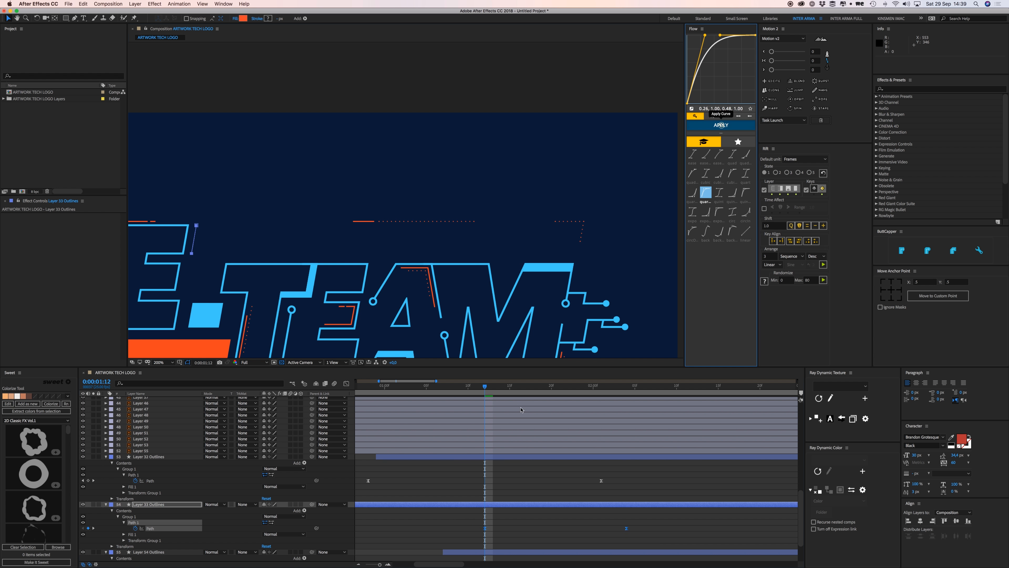
Shift the top bar's keyframes to begin at 0:00:00:23, reapply Flow easing, and trim its start to 0:00:00:24.
scroll(453, 463, "down", 3)
scroll(476, 488, "left", 5)
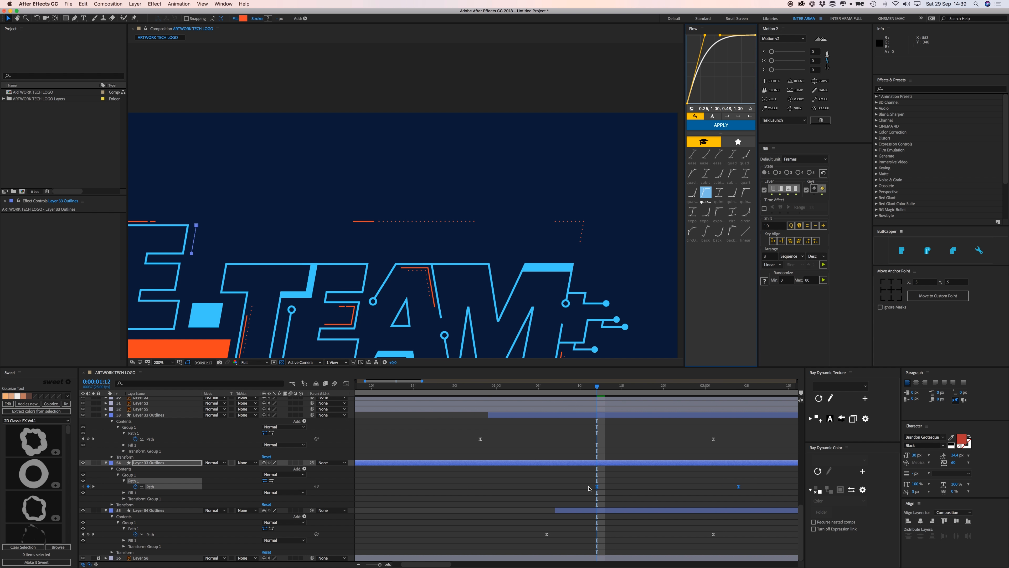
left_click_drag(597, 487, 480, 488)
left_click(489, 384)
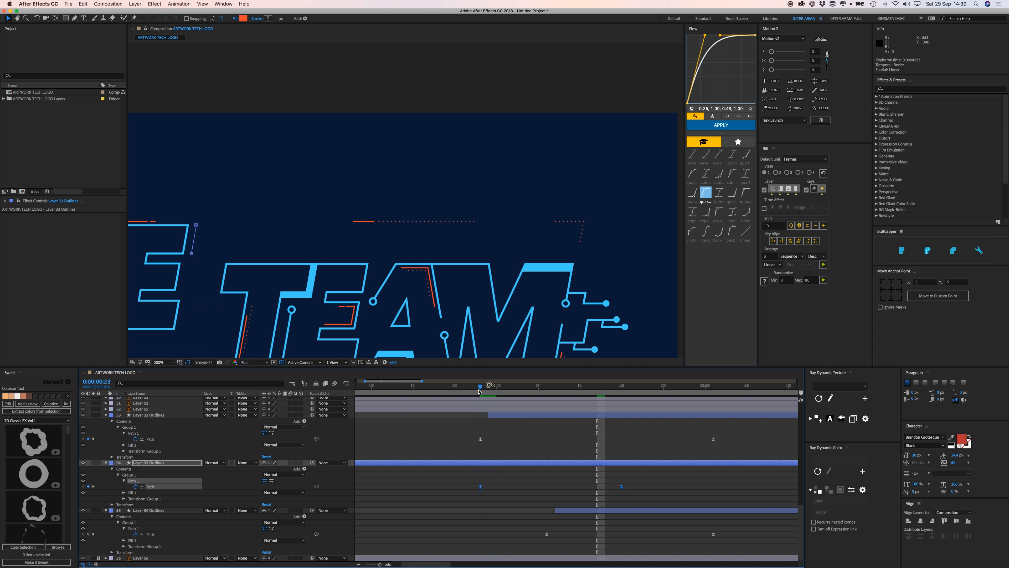
key("j")
left_click_drag(622, 486, 713, 487)
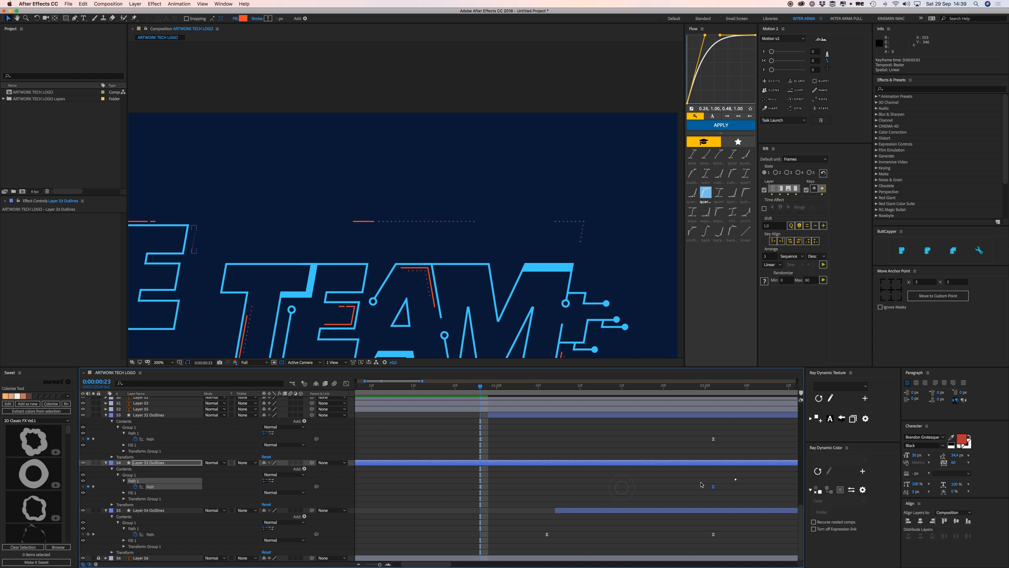
left_click(744, 126)
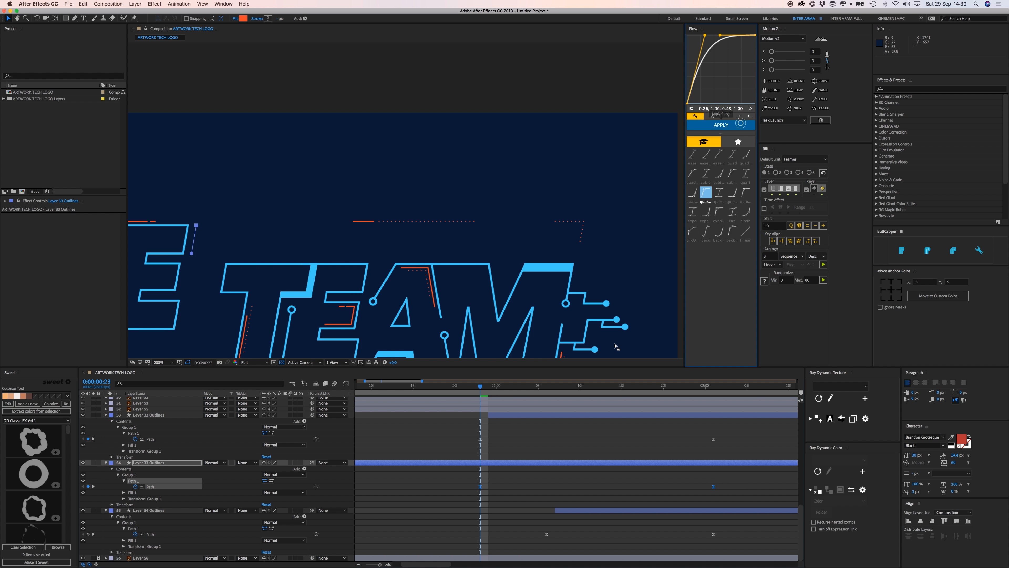
key("alt+bracketleft")
left_click_drag(480, 462, 485, 462)
Centre the logo in the view and shift the top orange bar's path keyframe eight frames later.
left_click(499, 453)
key("comma")
key("space")
left_click_drag(497, 270, 544, 249)
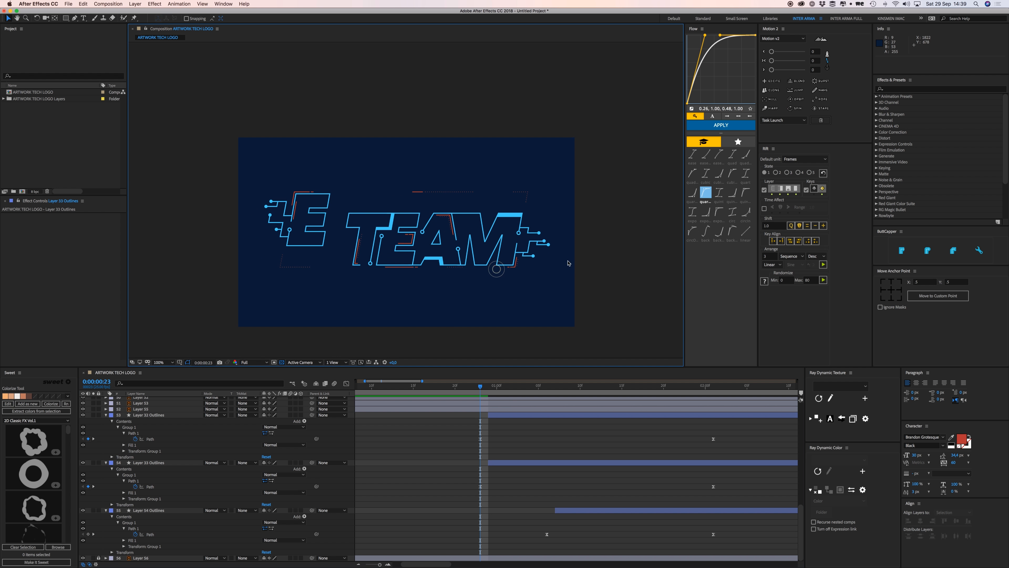
key("space")
key("space")
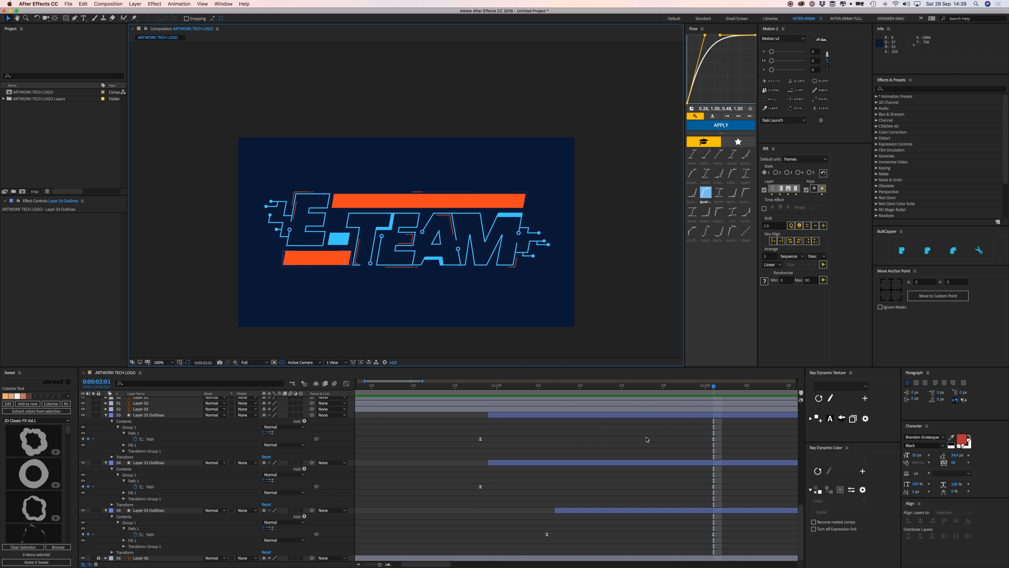
left_click(420, 199)
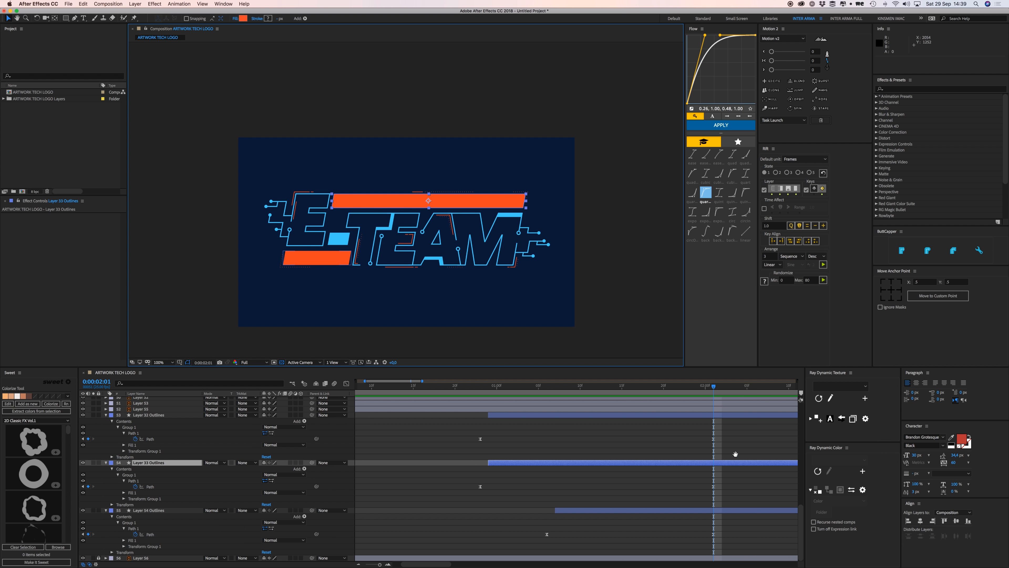
key("space")
left_click_drag(733, 453, 623, 457)
left_click_drag(604, 491, 670, 492)
left_click(614, 489)
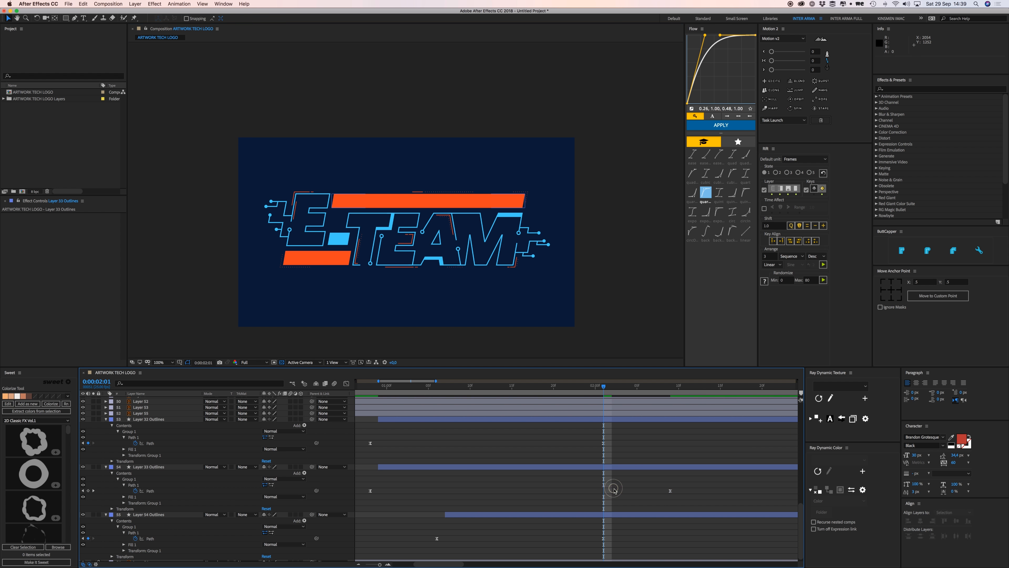
Make the blue square layer start eight frames earlier and preview the result.
key("minus")
key("u")
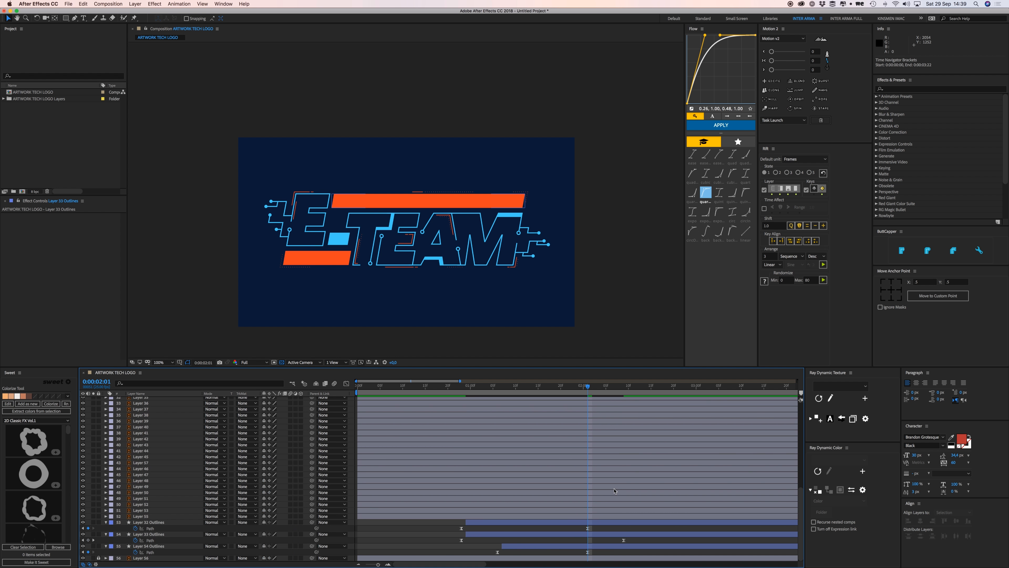
key("u")
left_click(461, 388)
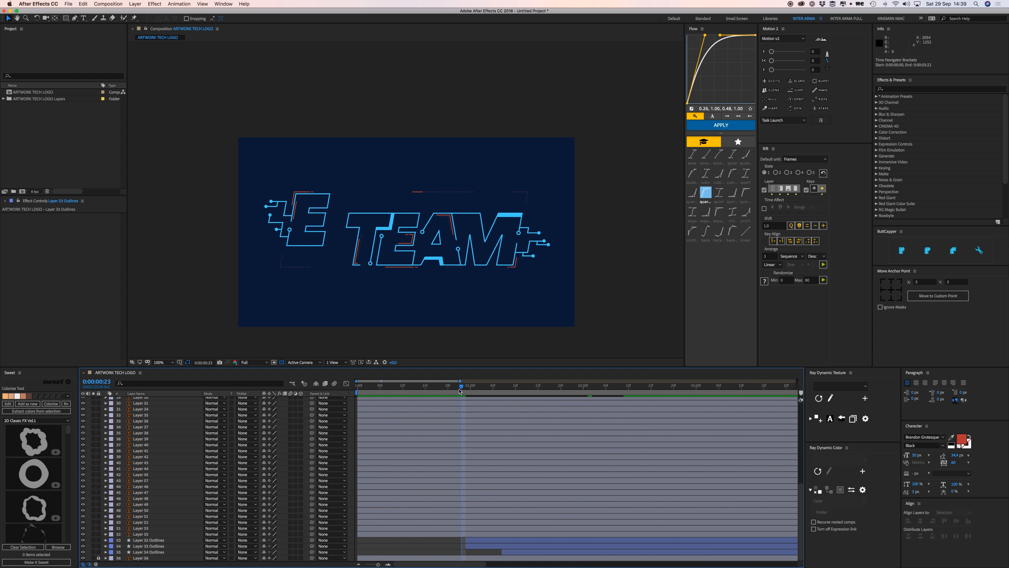
key("u")
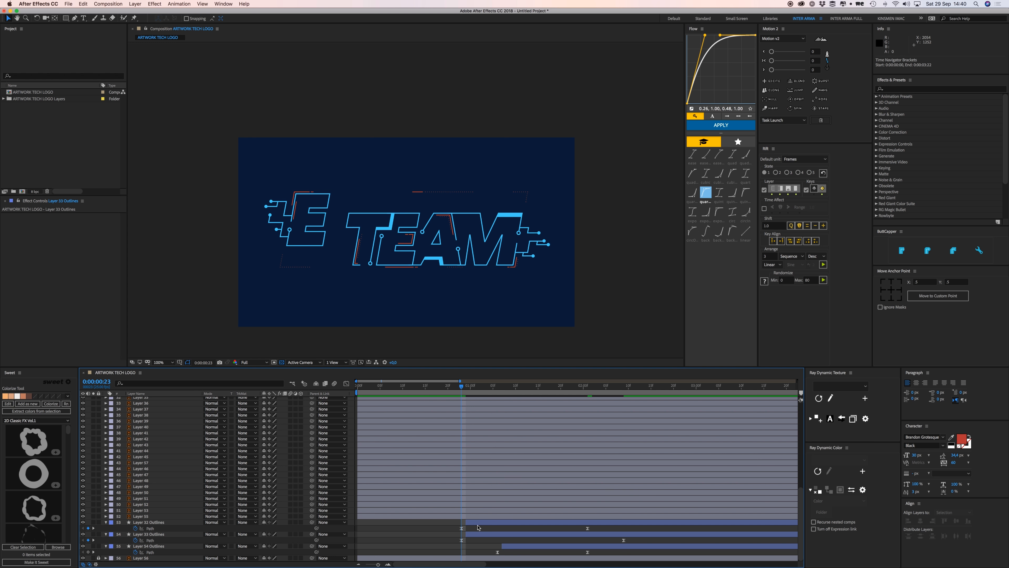
key("u")
key("space")
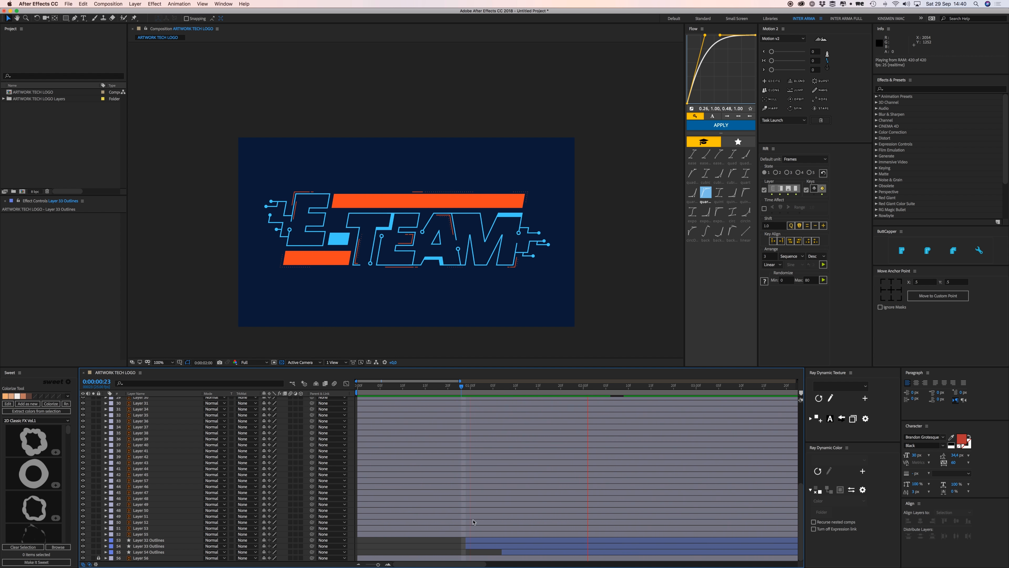
left_click_drag(503, 552, 467, 552)
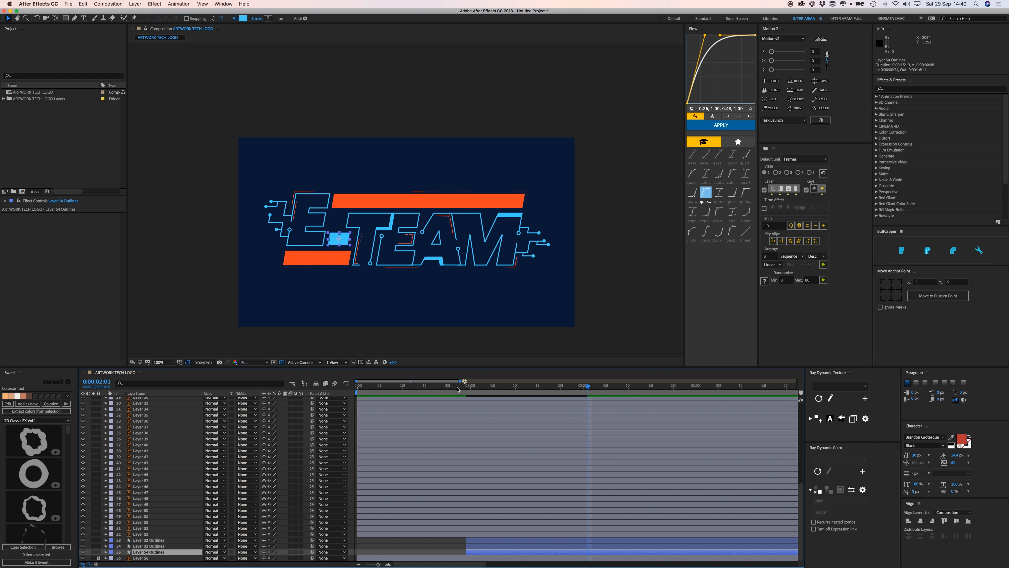
key("space")
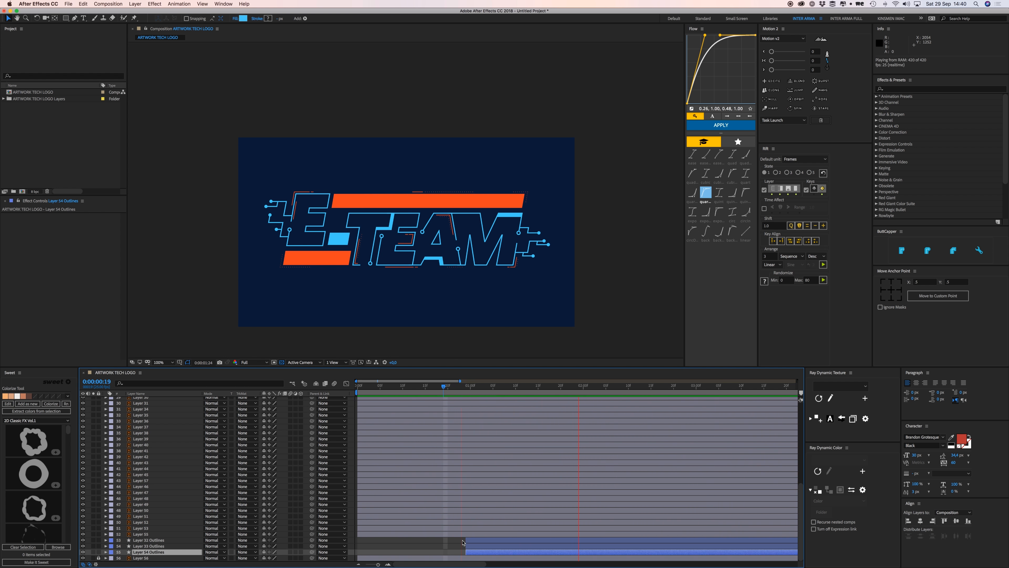
Slide the orange bar and blue square layers to start at 0:00:00:00 and lock them.
left_click(471, 540, "shift")
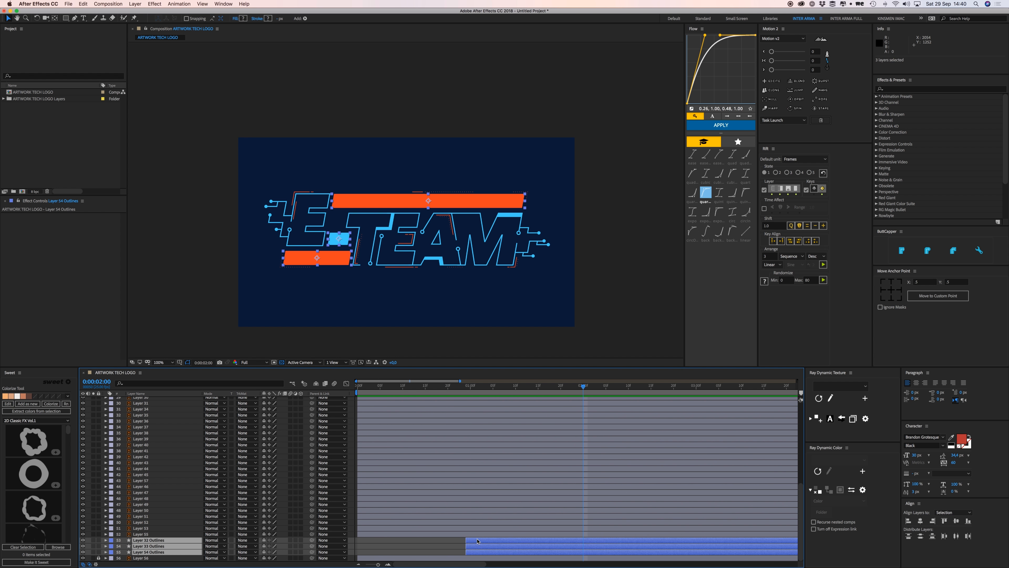
left_click_drag(476, 544, 372, 547)
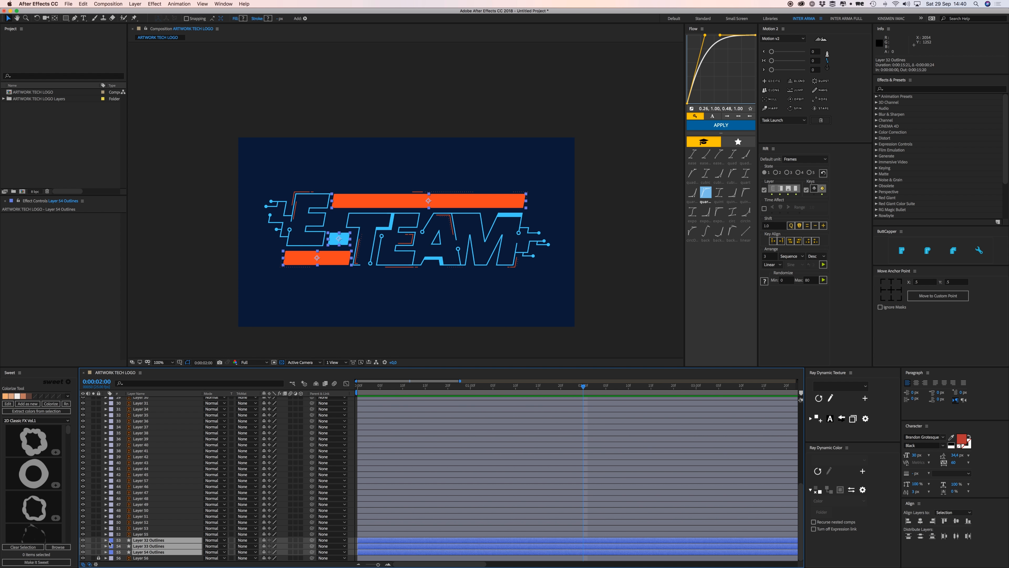
left_click_drag(98, 540, 99, 552)
Test-move the E outline and undo it to check which layer it belongs to.
scroll(342, 217, "up", 4)
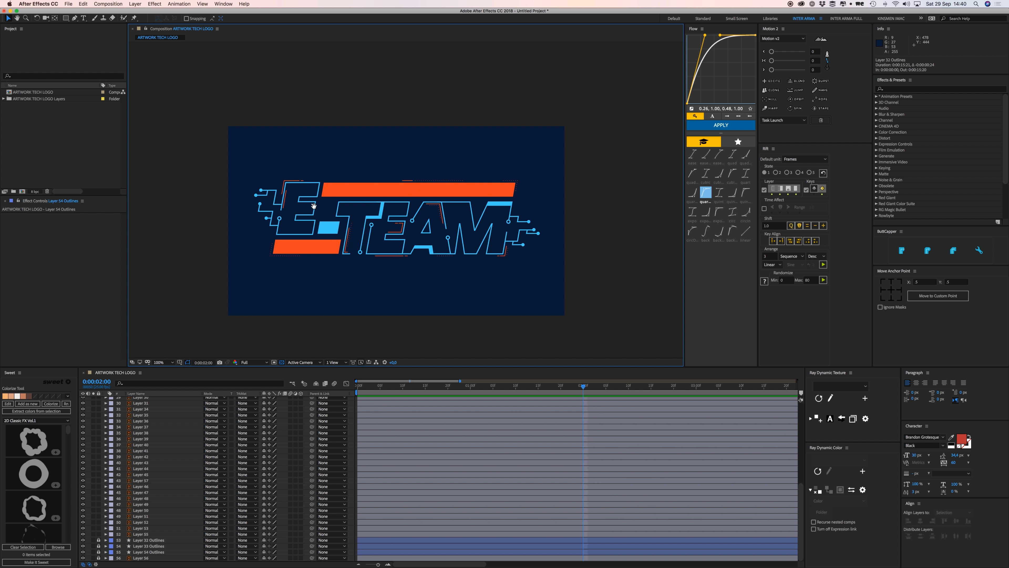
left_click_drag(357, 214, 466, 202)
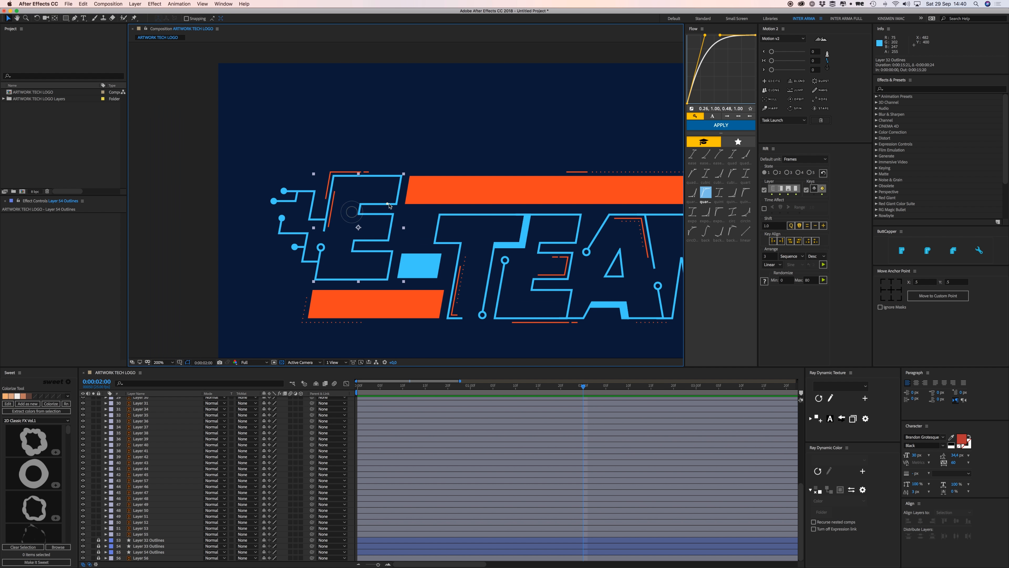
left_click_drag(388, 205, 452, 111)
key("super+z")
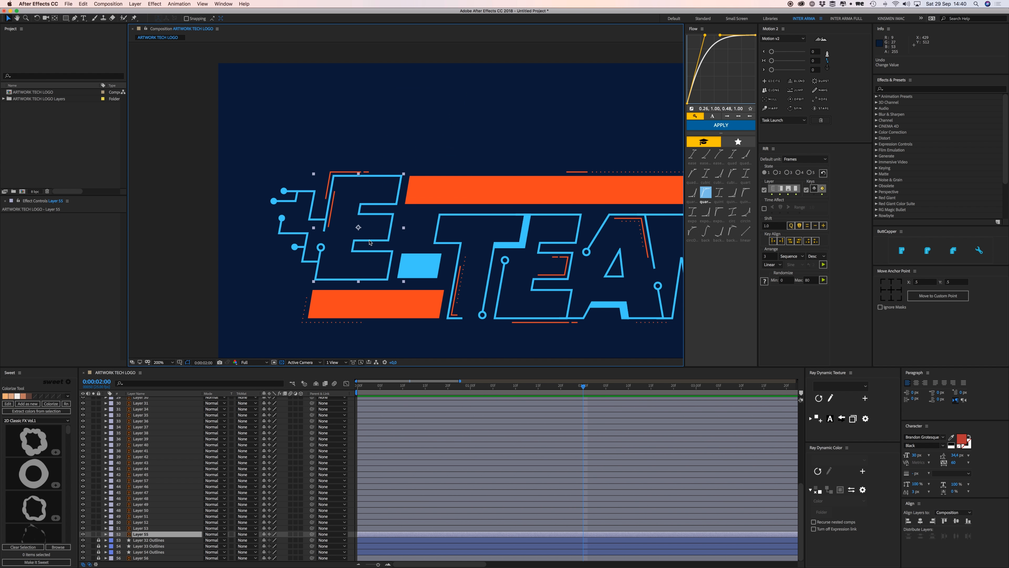
right_click(366, 239)
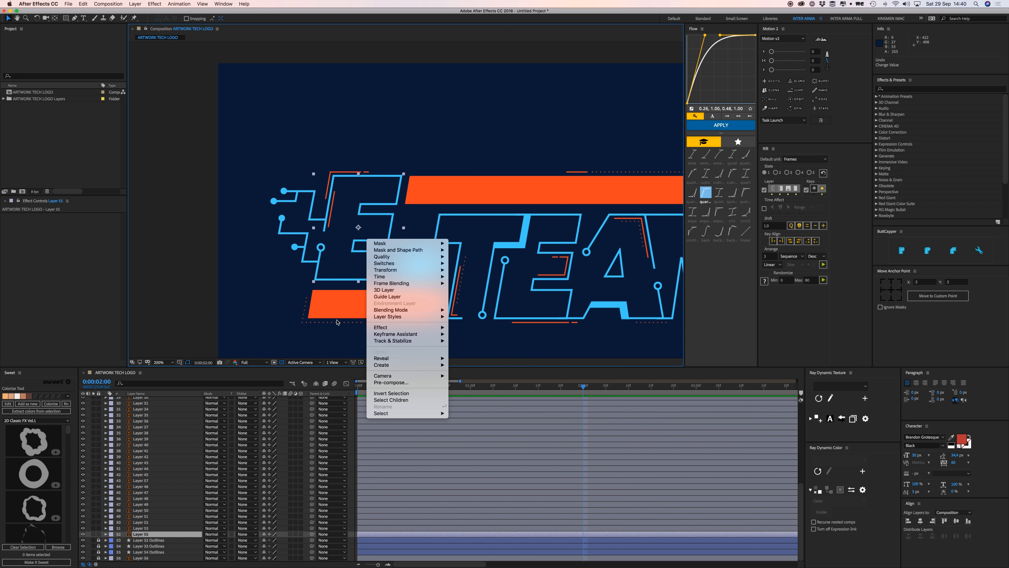
left_click(297, 268)
Test-move the T, E, A triangle, A and M outlines, undoing each, to identify their layers.
left_click_drag(463, 261, 353, 195)
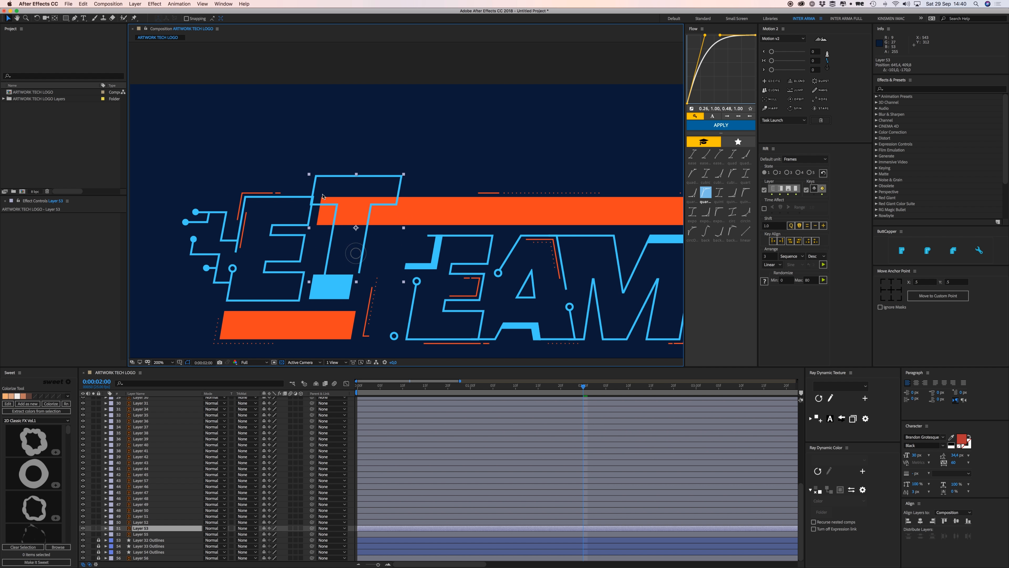
key("super+z")
left_click_drag(481, 253, 519, 137)
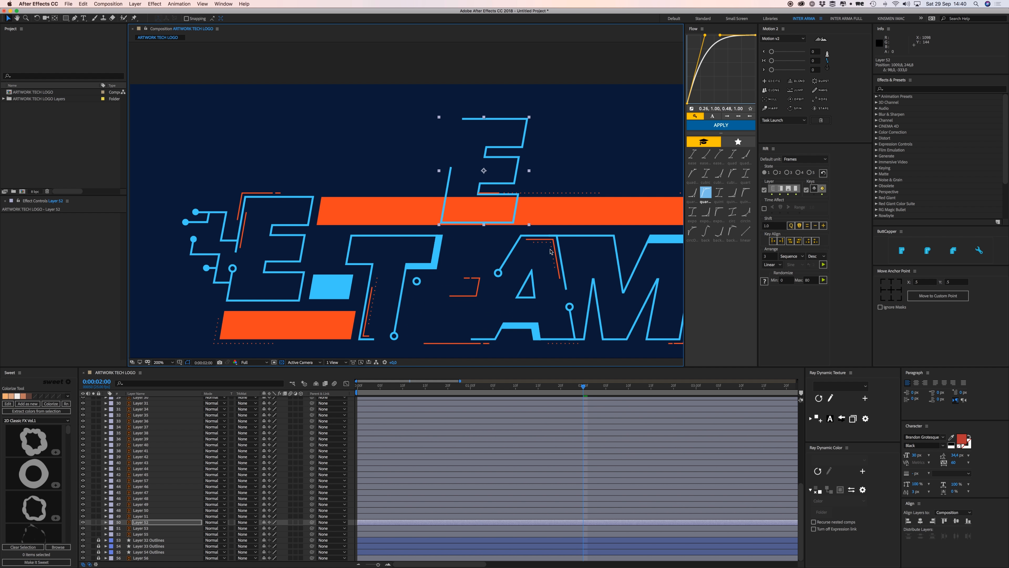
key("super+z")
left_click_drag(532, 297, 571, 317)
key("super+z")
left_click_drag(512, 249, 485, 188)
key("super+z")
left_click_drag(573, 327, 618, 316)
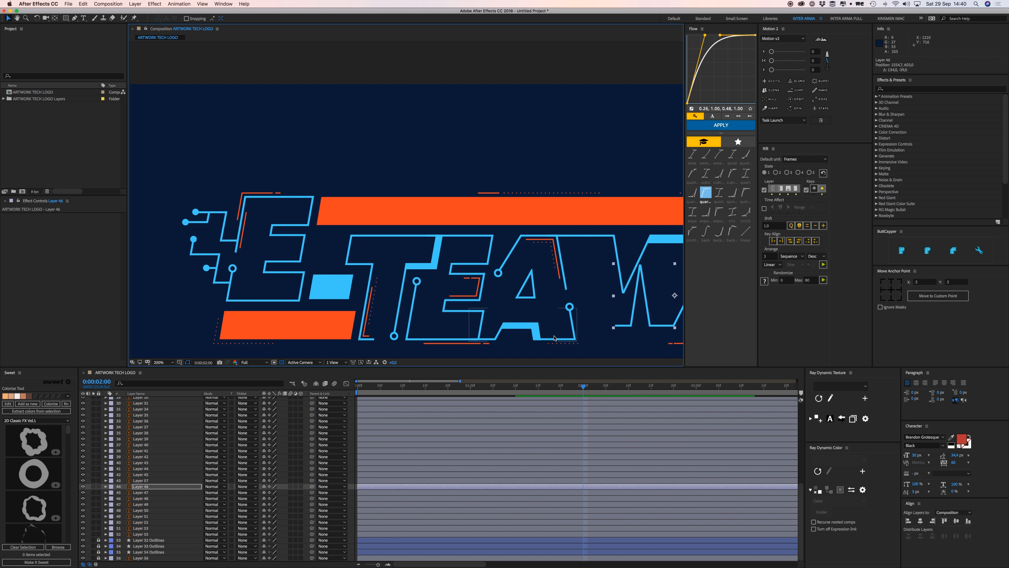
key("super+z")
Select the E outline and bring up its layer context menu.
left_click_drag(363, 245, 418, 257)
mouse_move(339, 239)
left_mouse_down()
mouse_move(330, 241)
mouse_move(352, 229)
left_mouse_up()
right_click(356, 227)
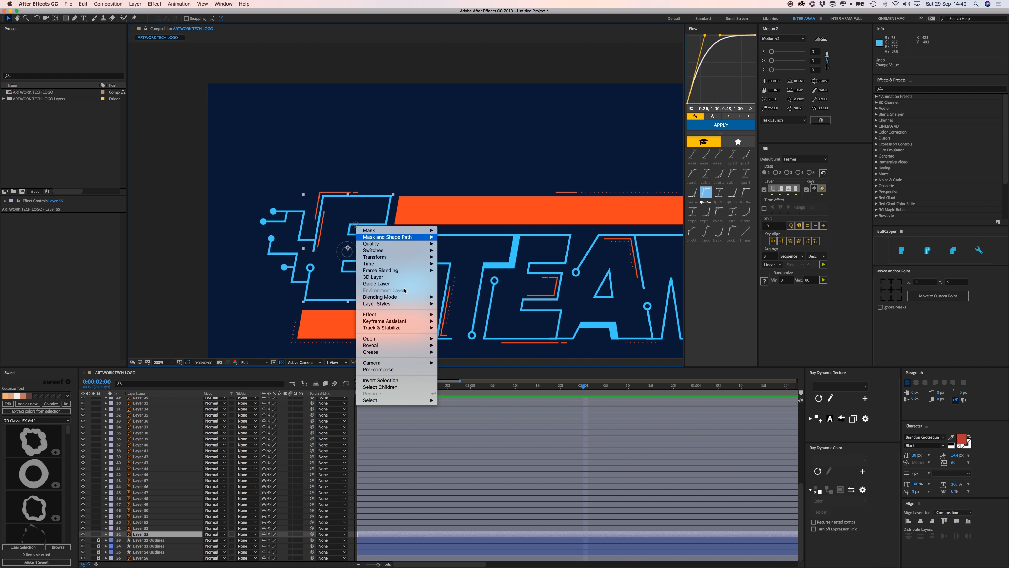
Convert the E outline into a shape layer and expand its contents.
mouse_move(415, 352)
left_click(477, 372)
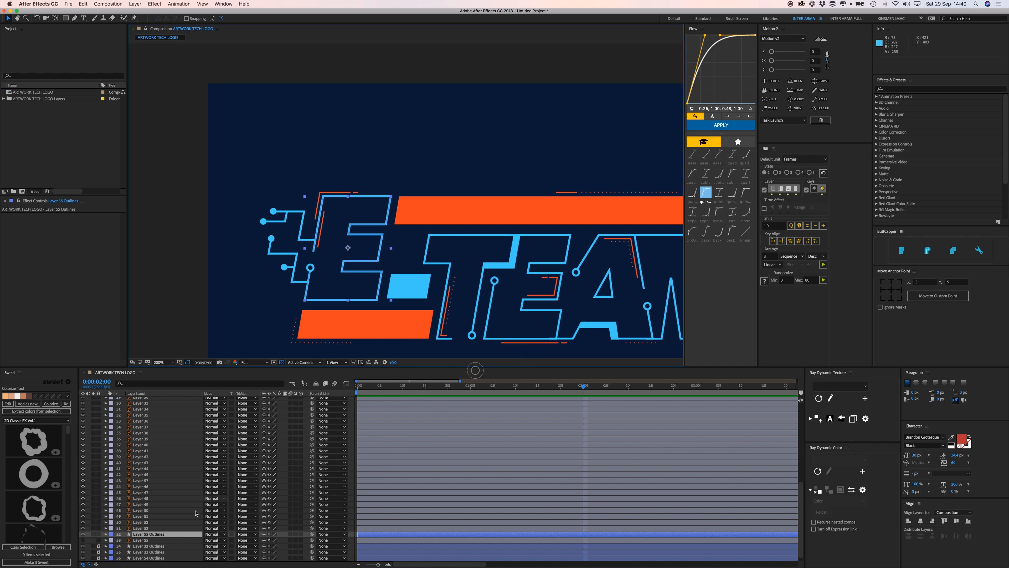
left_click(145, 534)
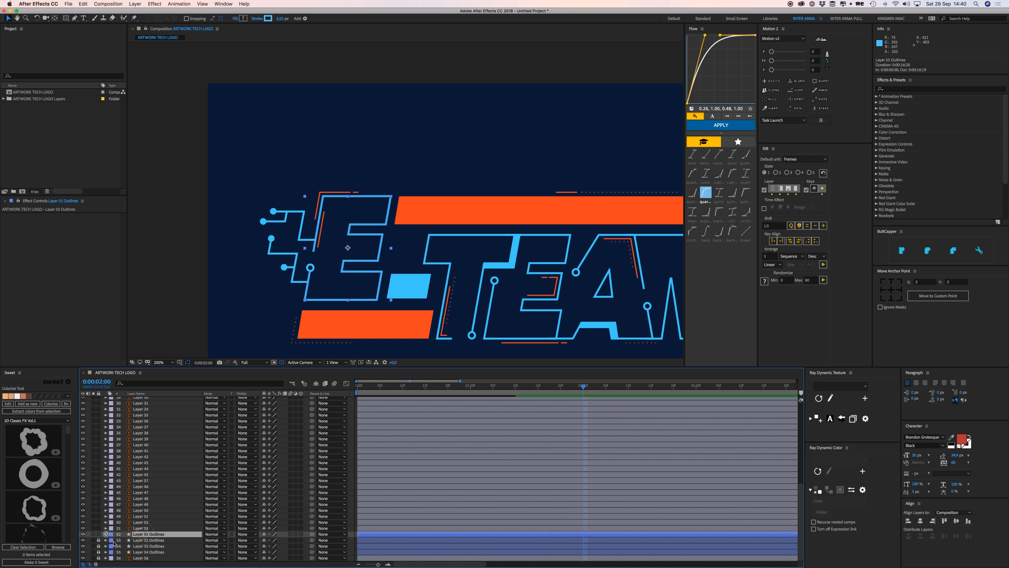
left_click(105, 533)
left_click(112, 540)
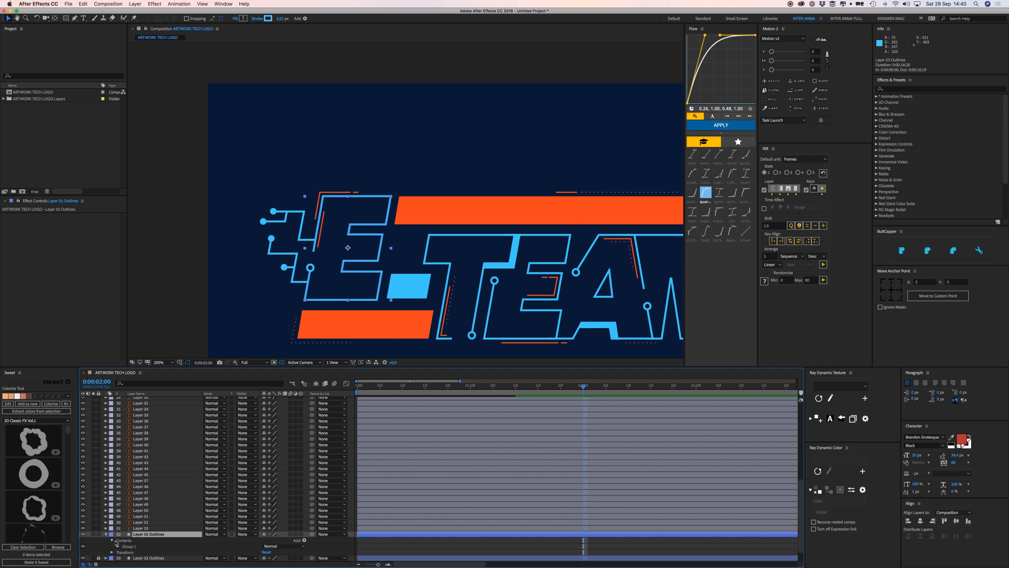
left_click(116, 541)
Add Trim Paths to the E outline shapes and keyframe its End value.
left_click(304, 540)
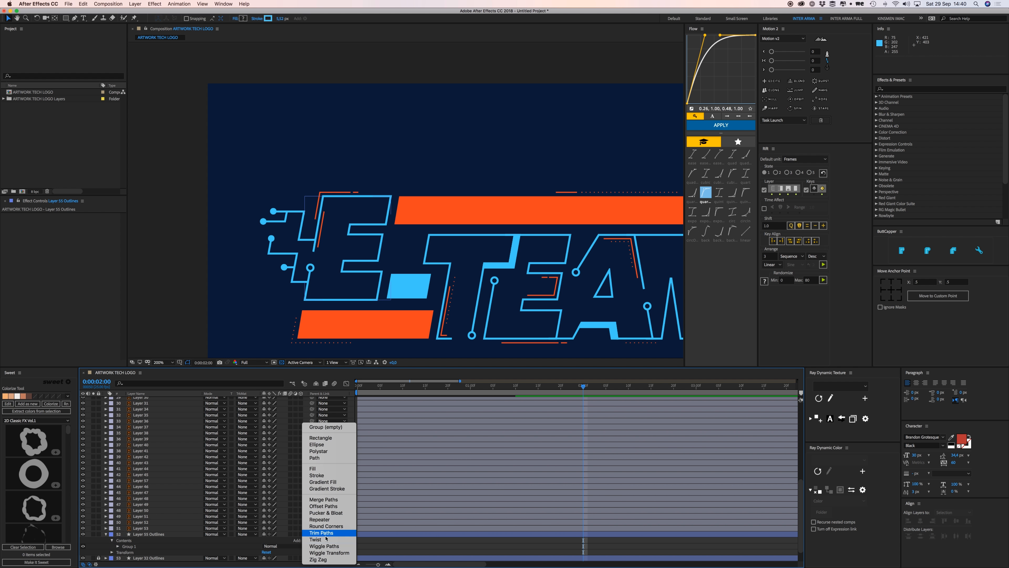
left_click(325, 535)
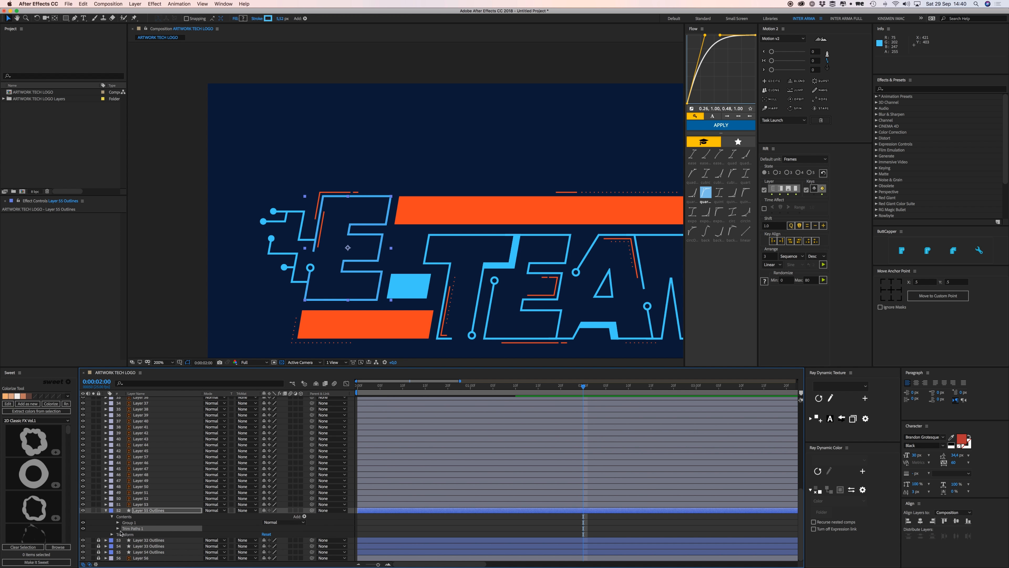
left_click(118, 528)
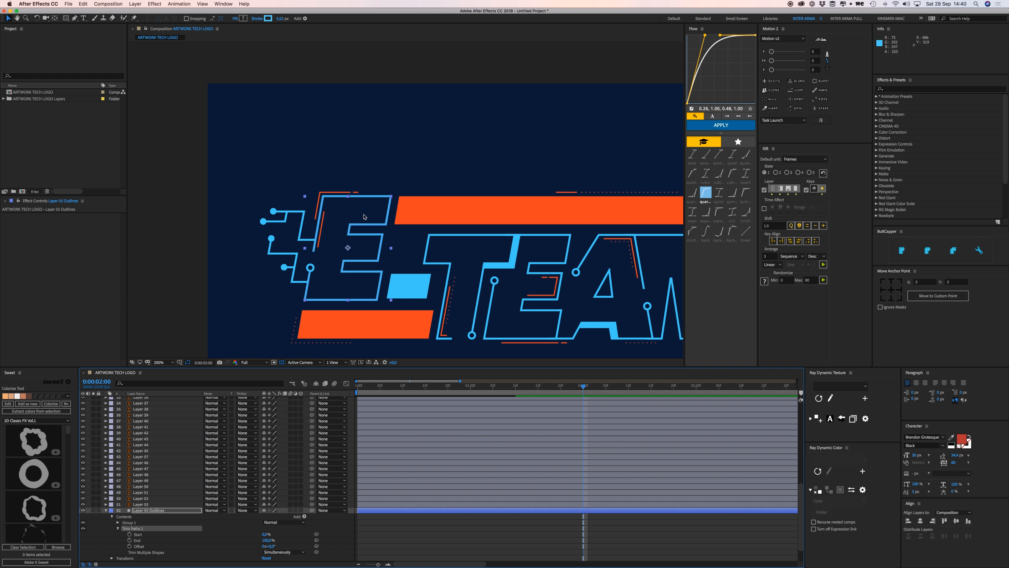
left_click(129, 540)
Place the End 100% keyframe at 0:00:02:06 and set End to 0% at 0:00:01:03.
left_click_drag(583, 540, 611, 539)
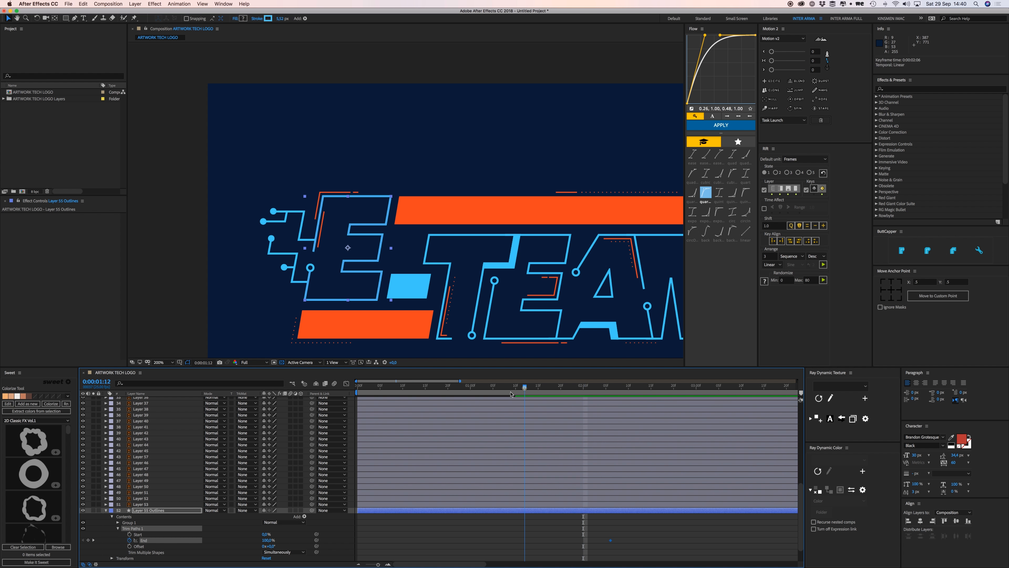
left_click_drag(511, 394, 484, 392)
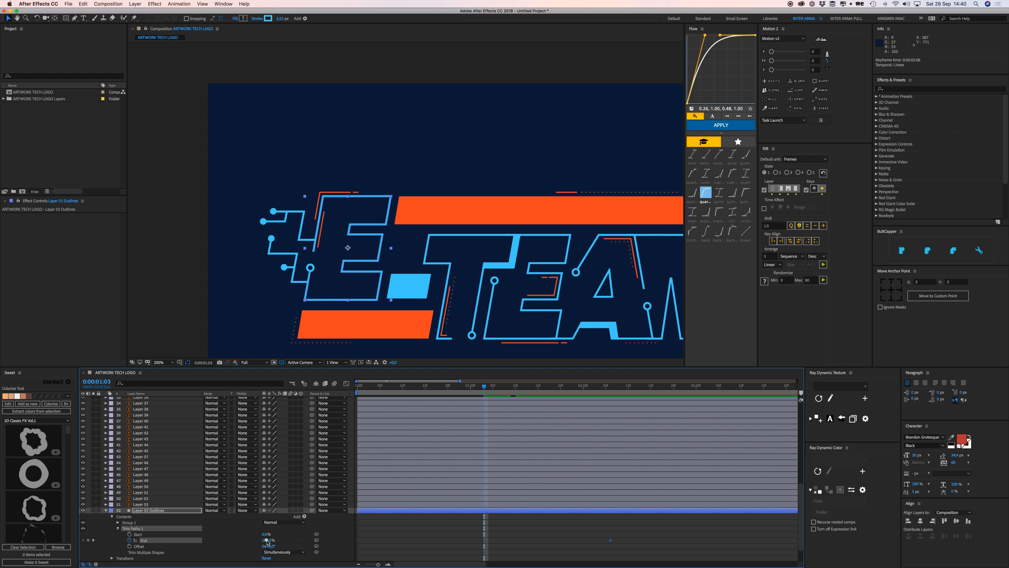
type("0")
key("Return")
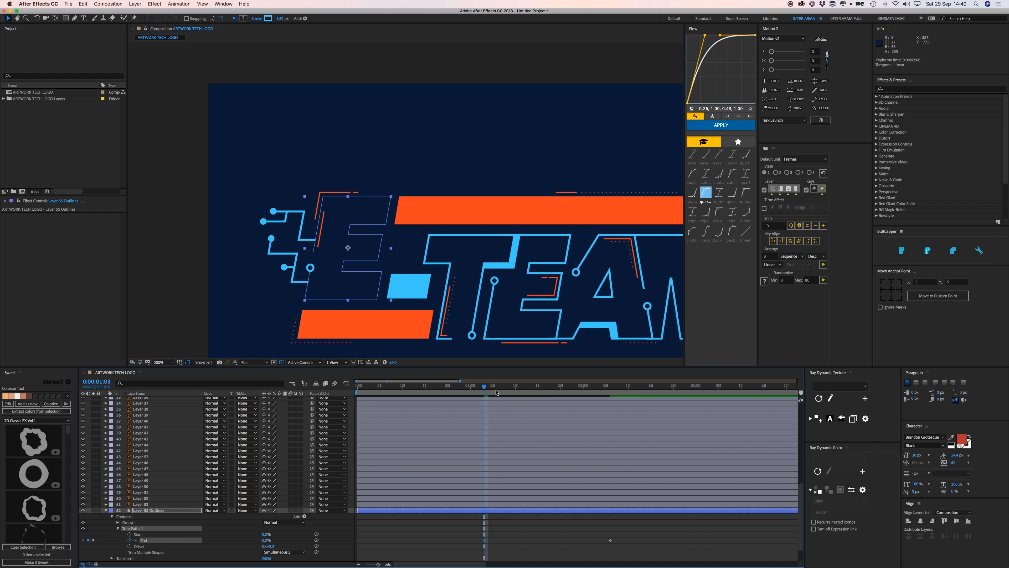
left_click_drag(485, 388, 493, 388)
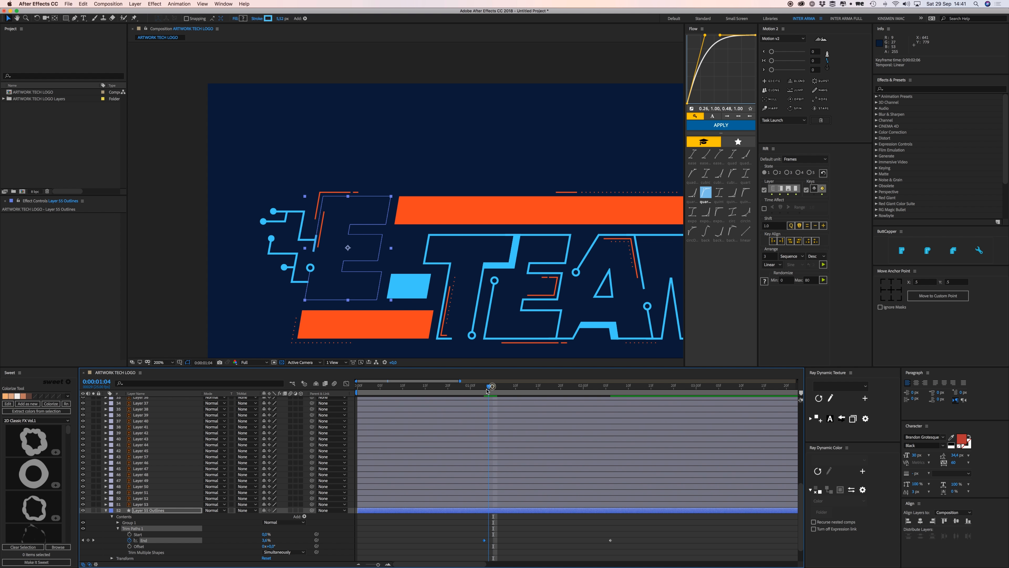
key("space")
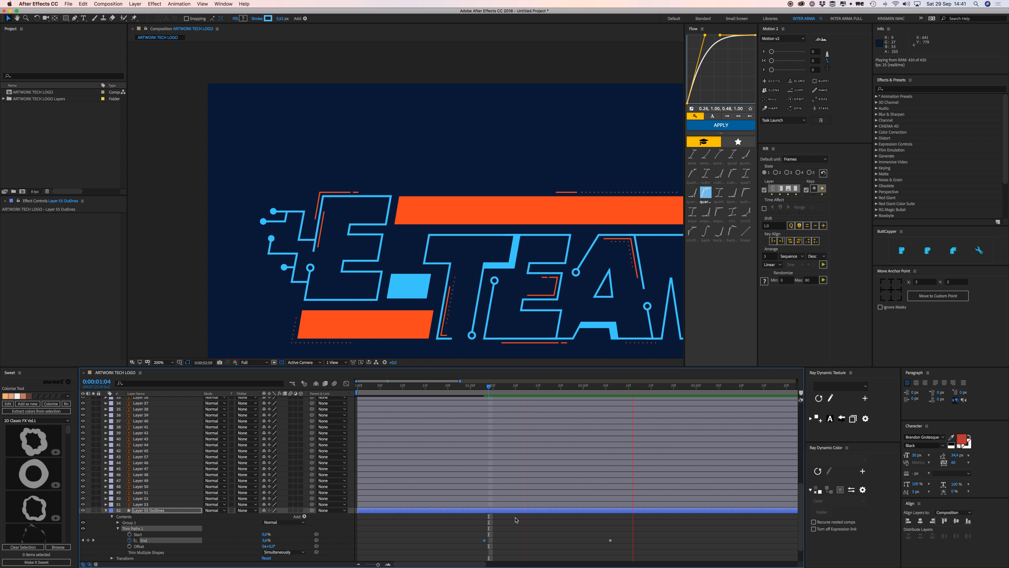
key("space")
Apply Flow's cubic easing to both End keyframes and preview the draw-on.
left_click_drag(490, 386, 485, 385)
mouse_move(460, 530)
left_mouse_down()
mouse_move(598, 542)
mouse_move(481, 551)
left_mouse_up()
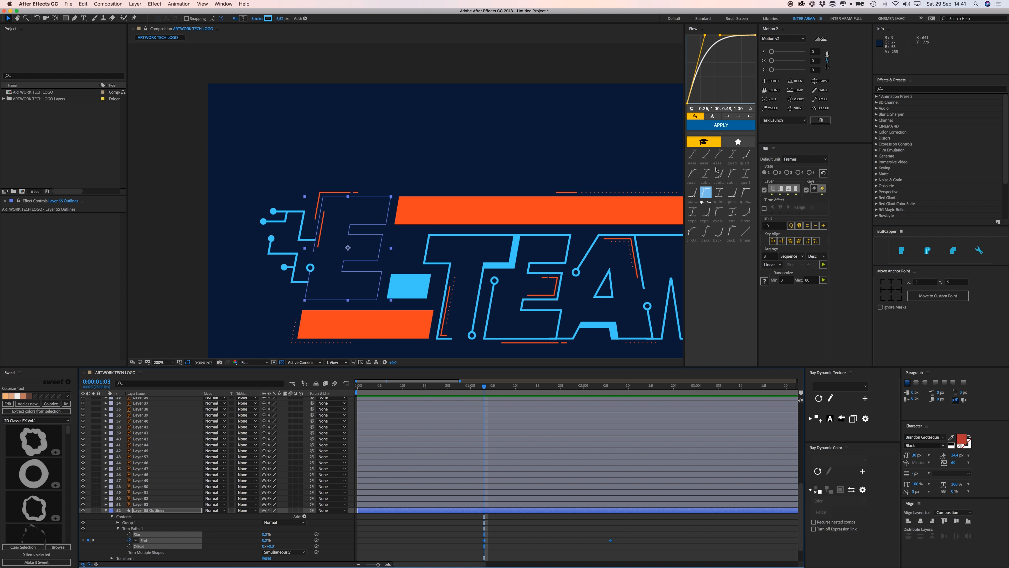
left_click(706, 173)
left_click(576, 538)
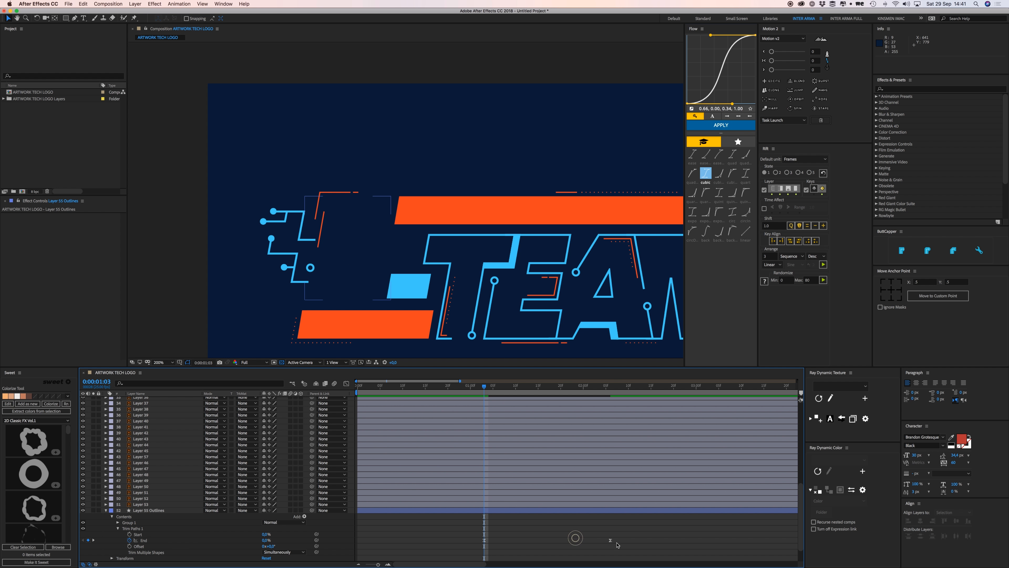
key("space")
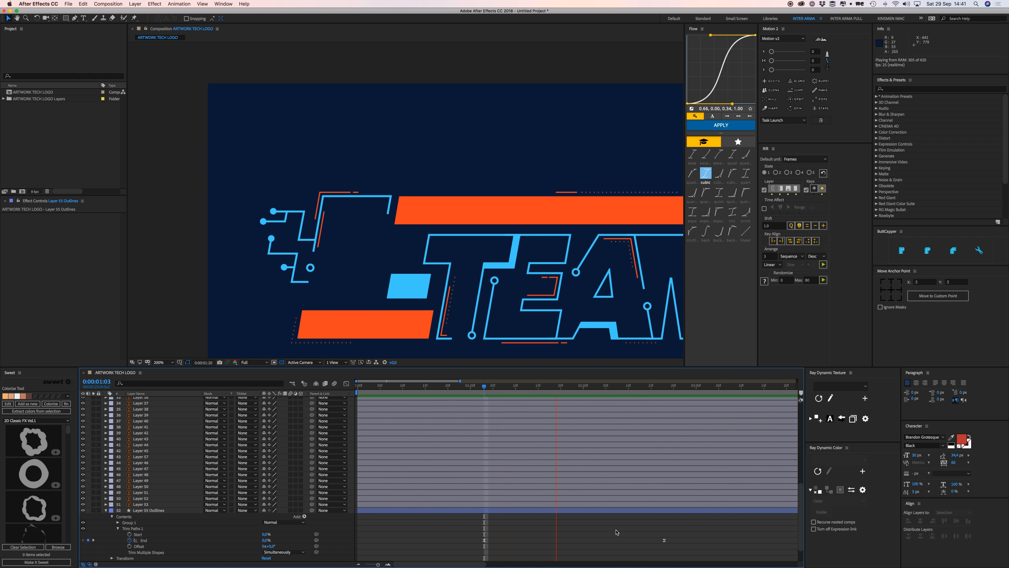
Move the final End keyframe to 0:00:02:01 and preview the retimed draw-on.
left_click(496, 386)
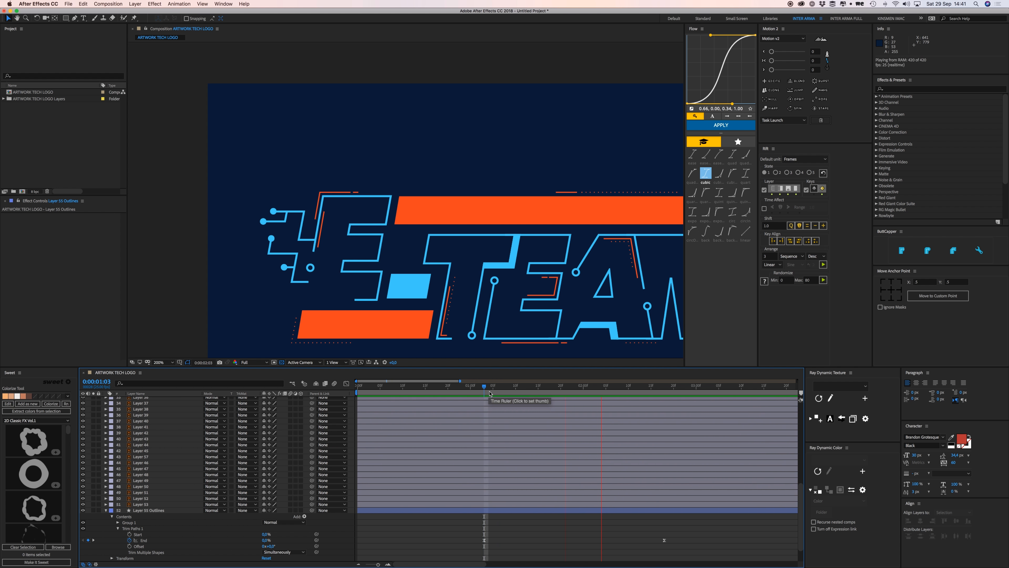
left_click(491, 391)
key("space")
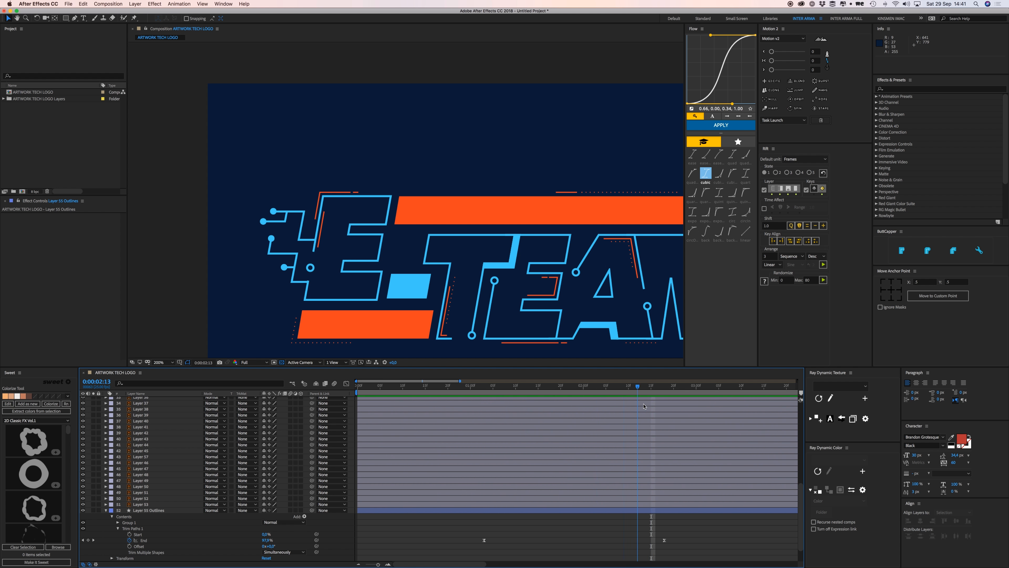
left_click_drag(665, 540, 588, 540)
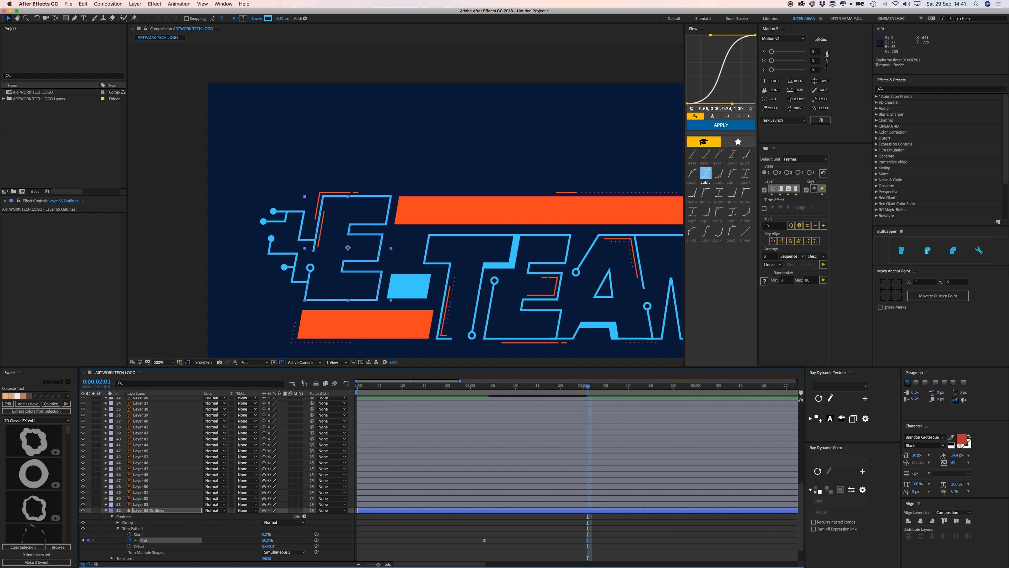
left_click_drag(490, 386, 484, 386)
key("space")
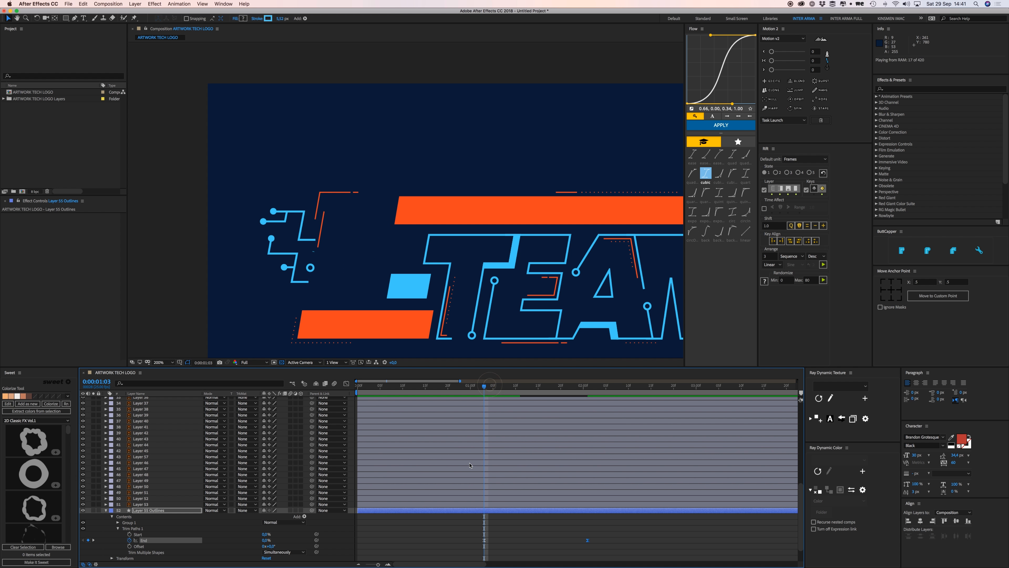
key("space")
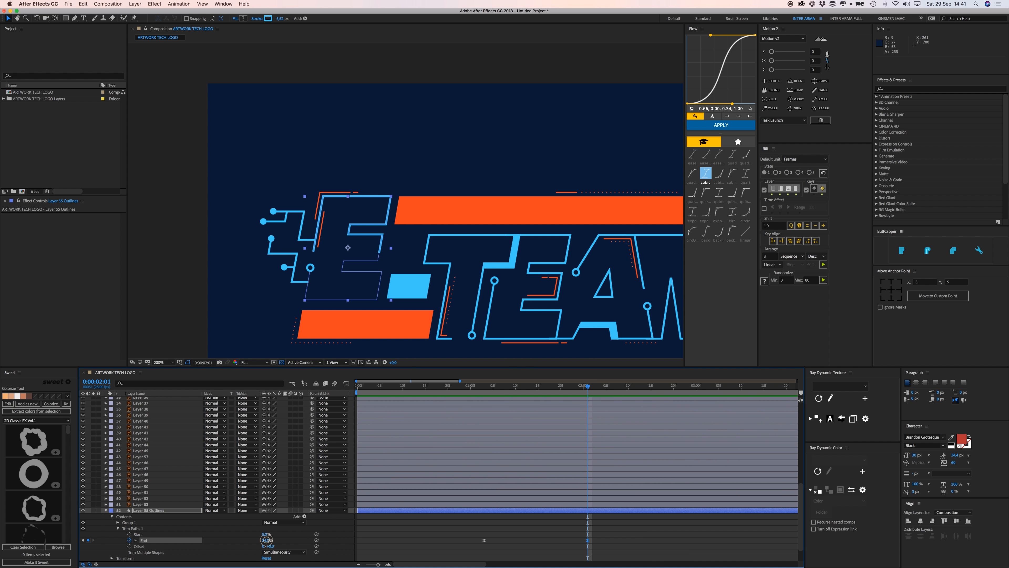
left_click_drag(266, 539, 264, 540)
Trim the E outlines layer's in-point to 0:00:01:03.
left_click(453, 533)
left_click(444, 510)
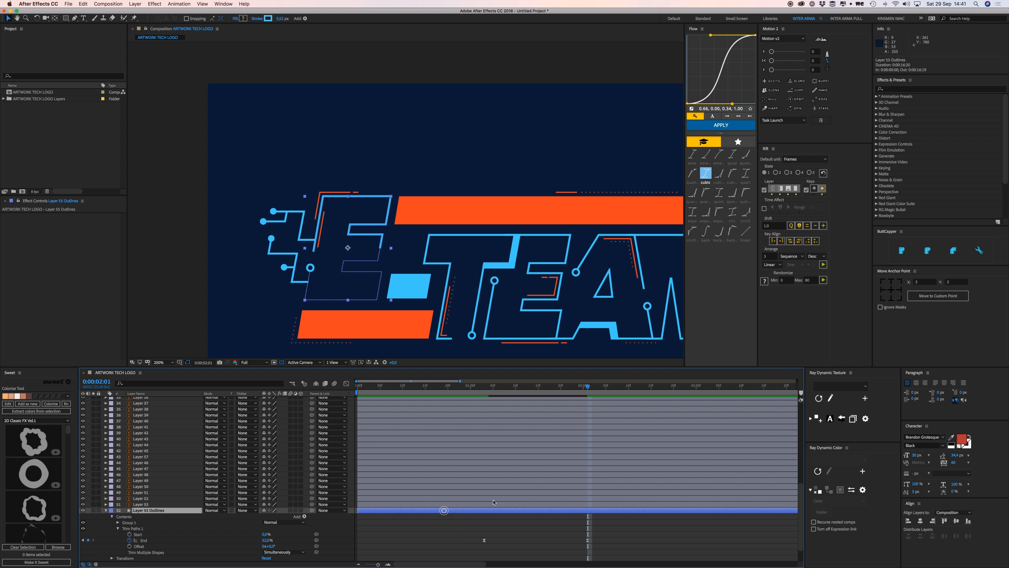
left_click(484, 386)
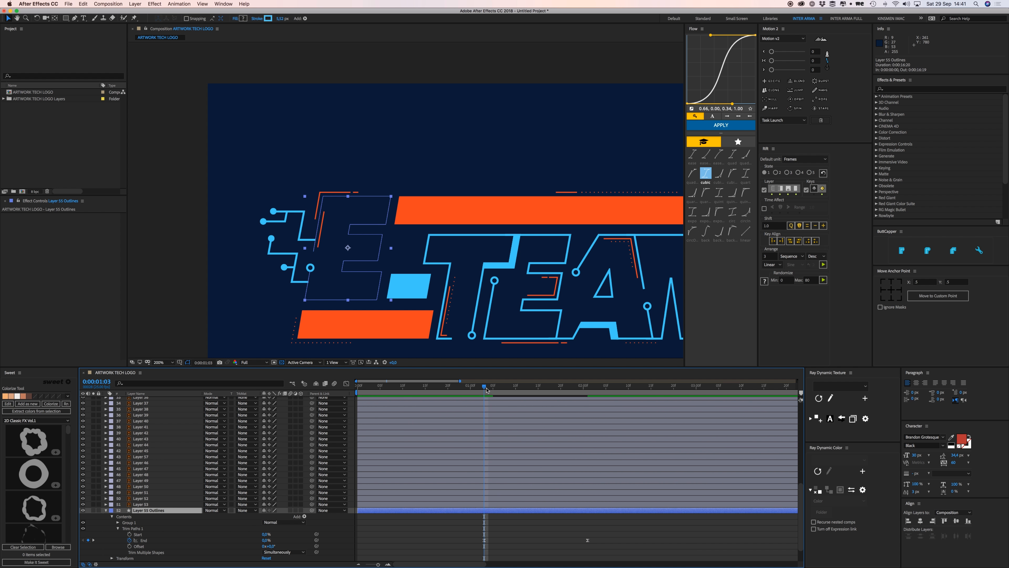
key("alt+bracketleft")
Duplicate the E outlines shape layer.
left_click(461, 532)
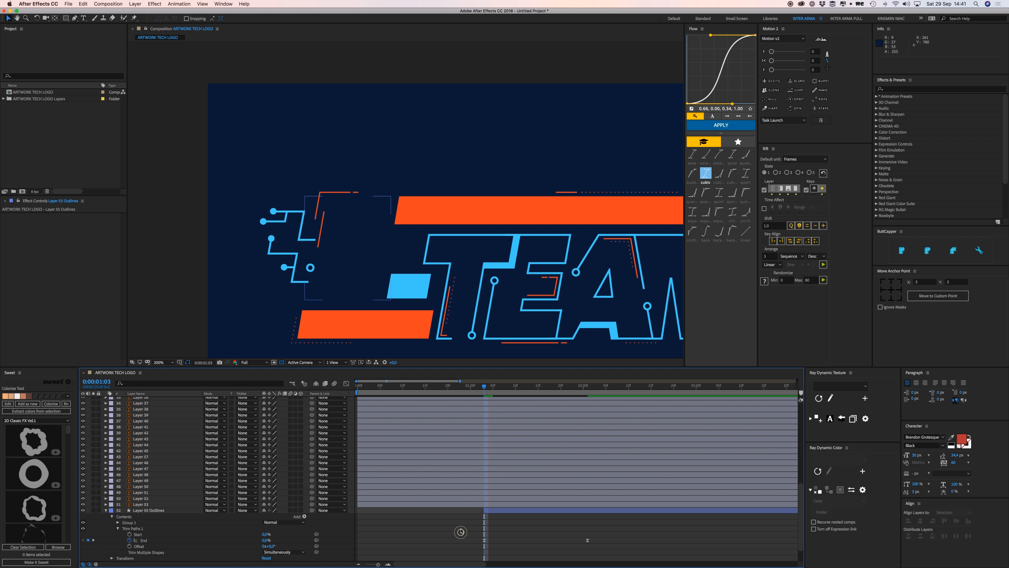
left_click(491, 510)
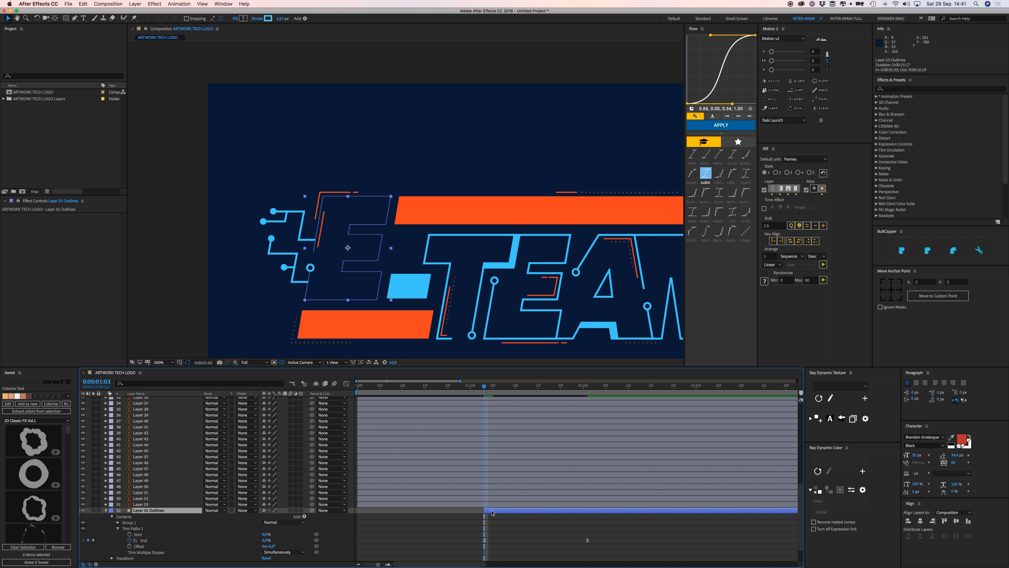
key("super+d")
Delete both Trim Paths End keyframes from Layer 55 Outlines 2.
left_click(106, 517)
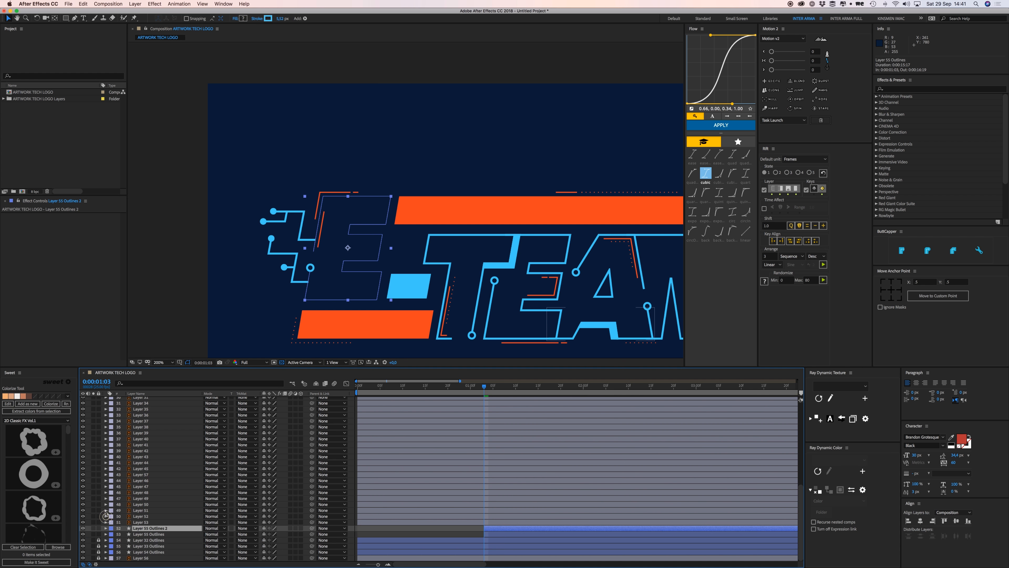
left_click(106, 528)
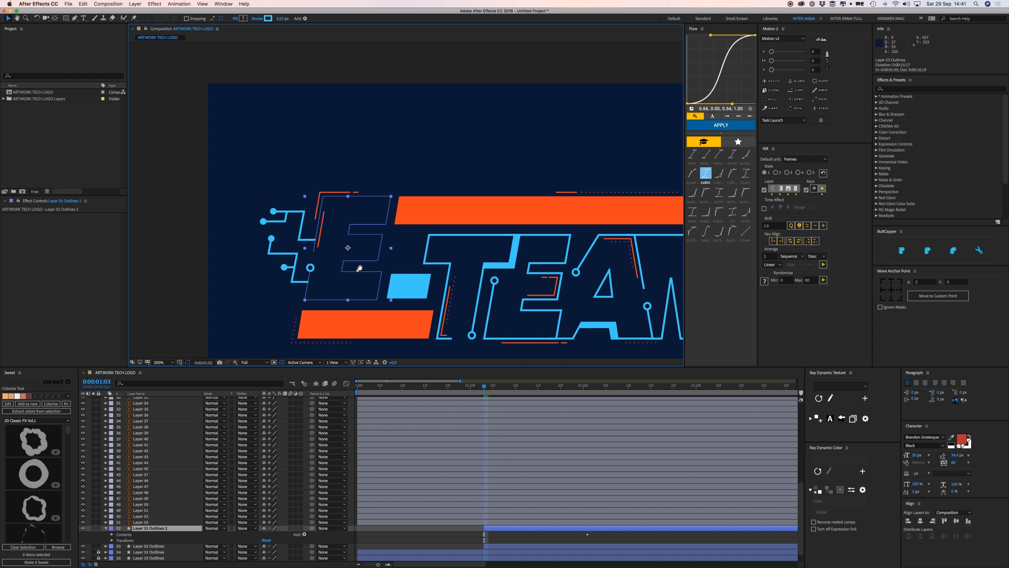
scroll(359, 270, "down", 1)
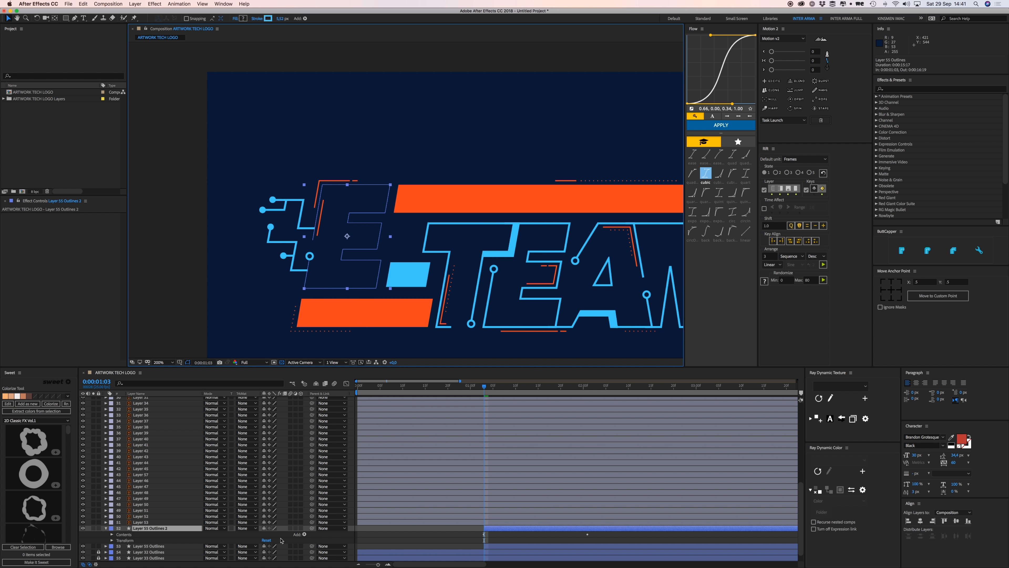
key("u")
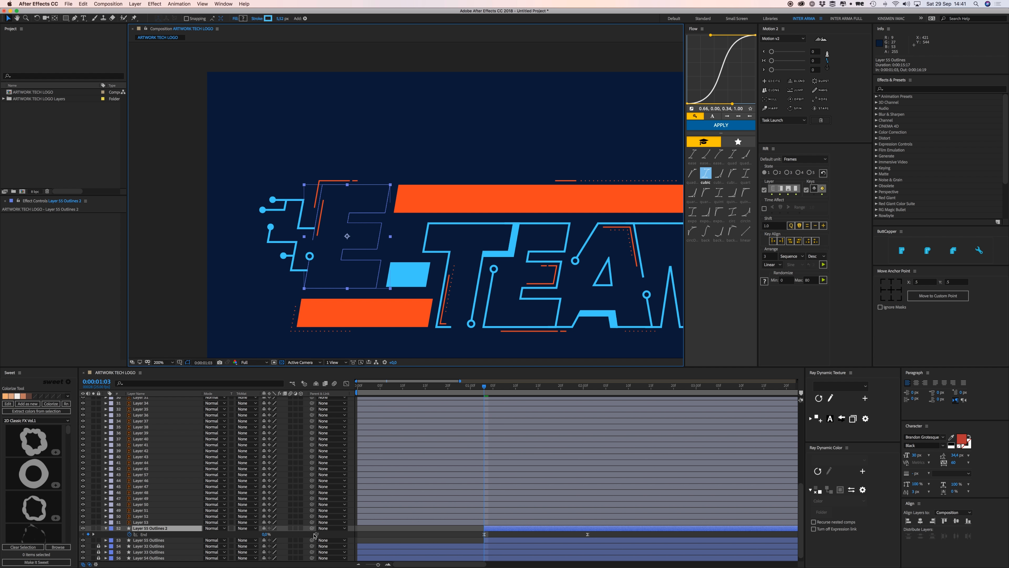
left_click(610, 533)
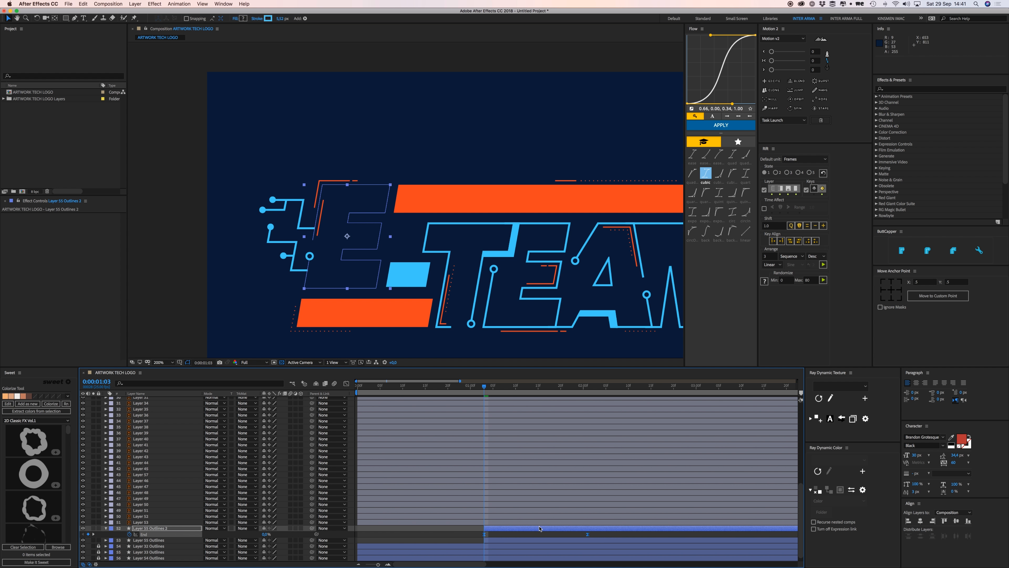
left_click(106, 528)
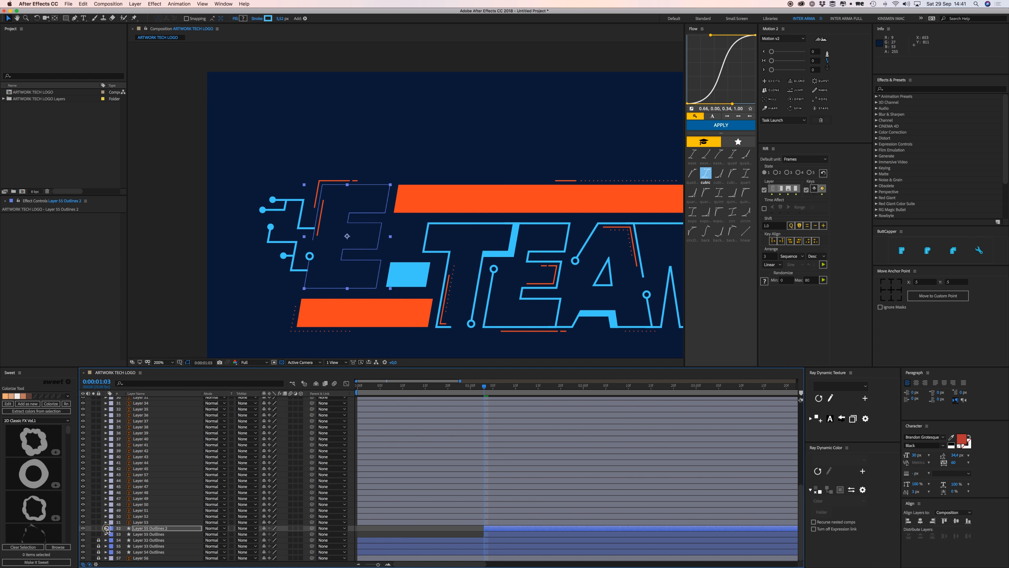
left_click(107, 528)
scroll(108, 528, "down", 3)
left_click(511, 520)
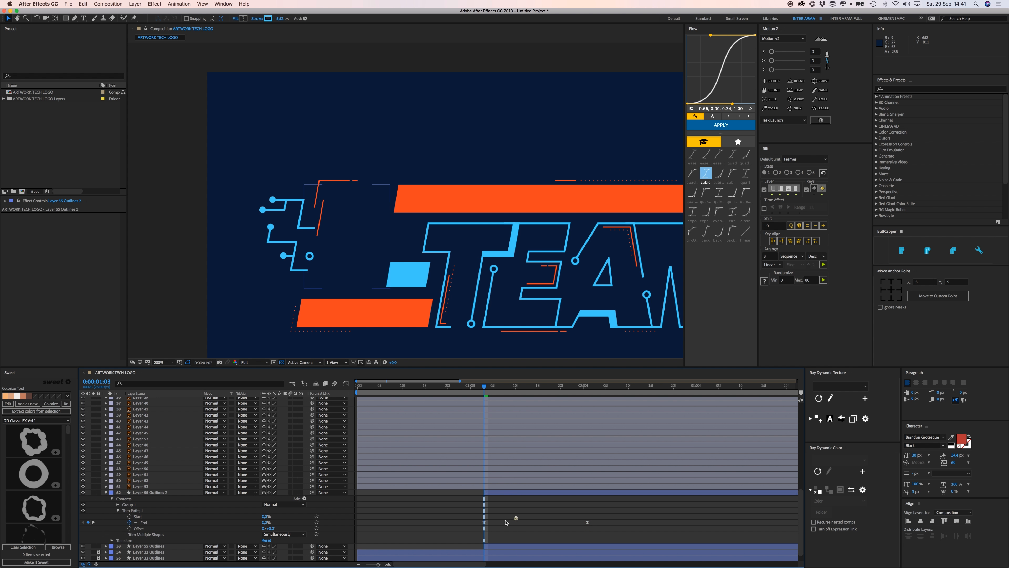
left_click_drag(472, 514, 614, 532)
key("Delete")
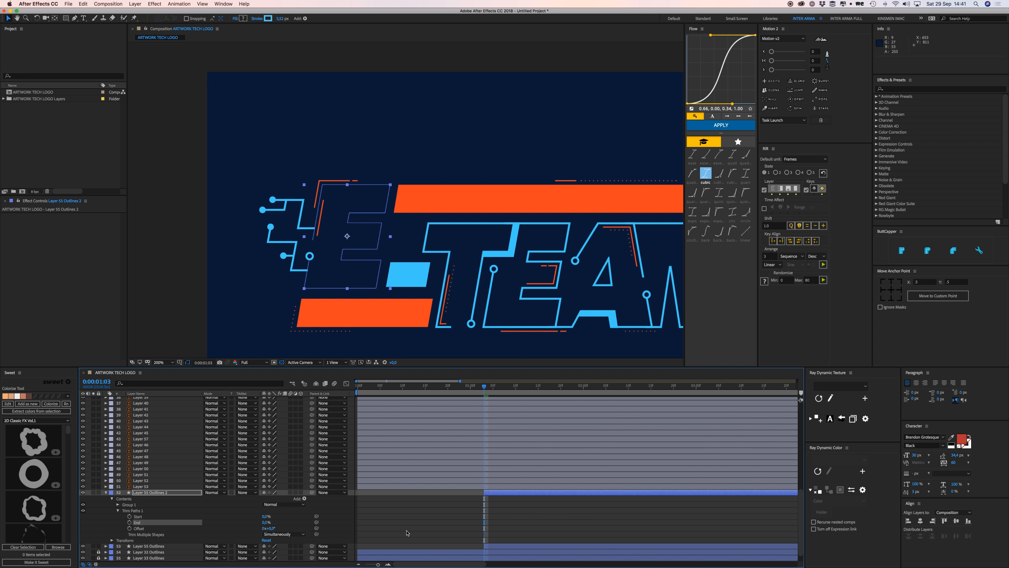
Add a Trim Paths Start keyframe on the duplicate at 0:00:02:01.
left_click(495, 545)
key("u")
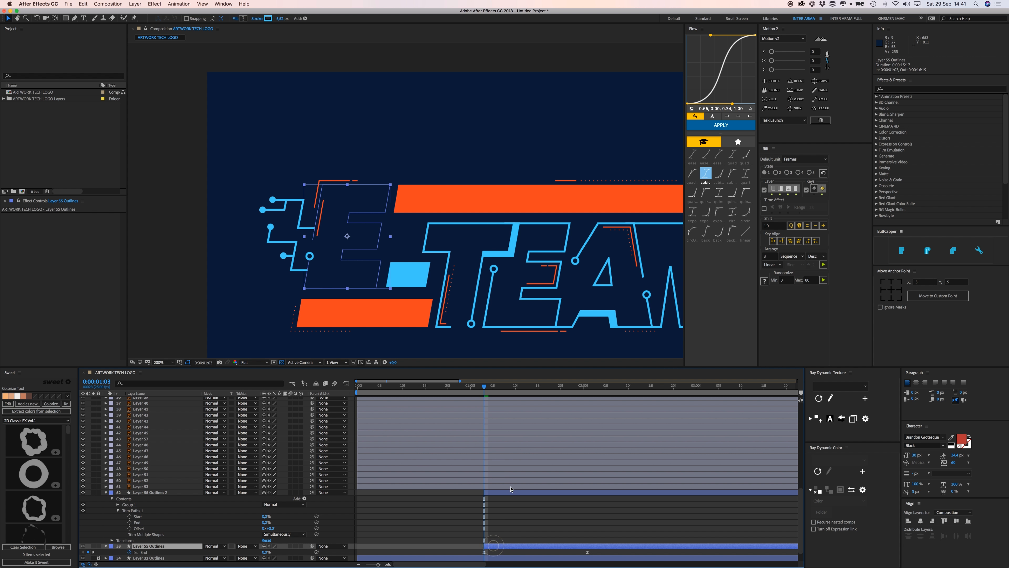
left_click(508, 491)
left_click(583, 391)
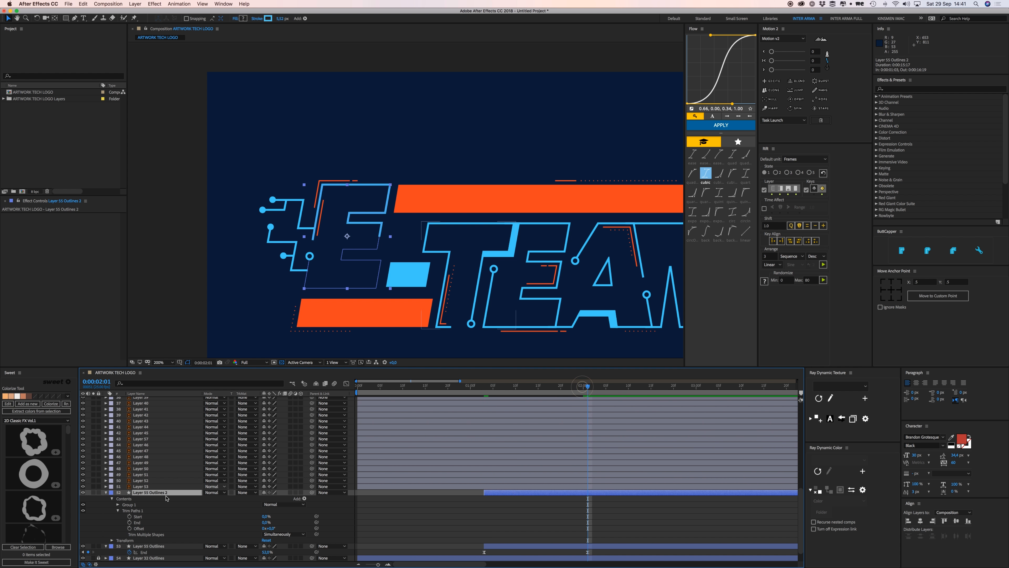
left_click(129, 516)
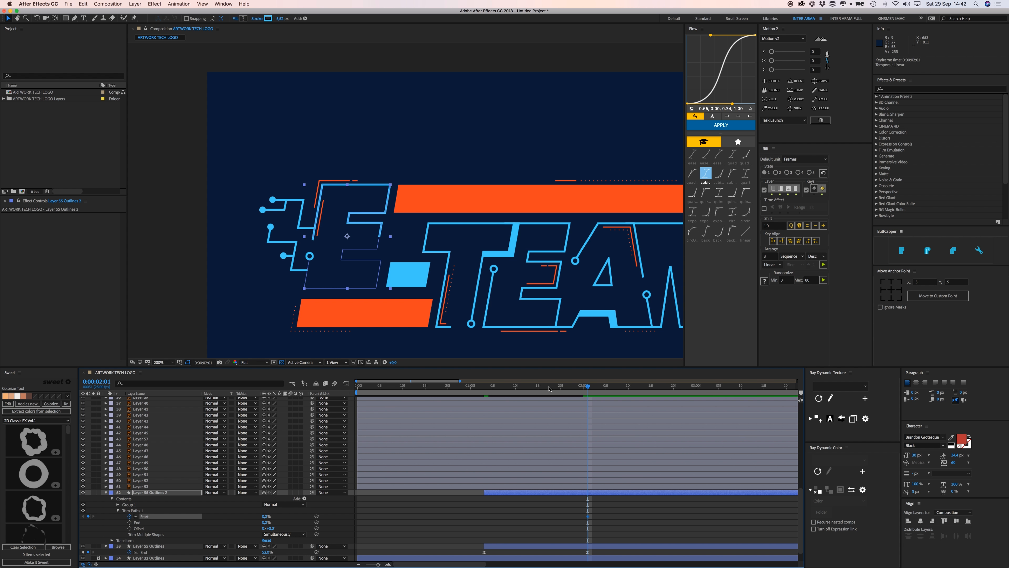
Set the duplicate's trim Start to 100% at its in-point, keeping End at 100%.
key("i")
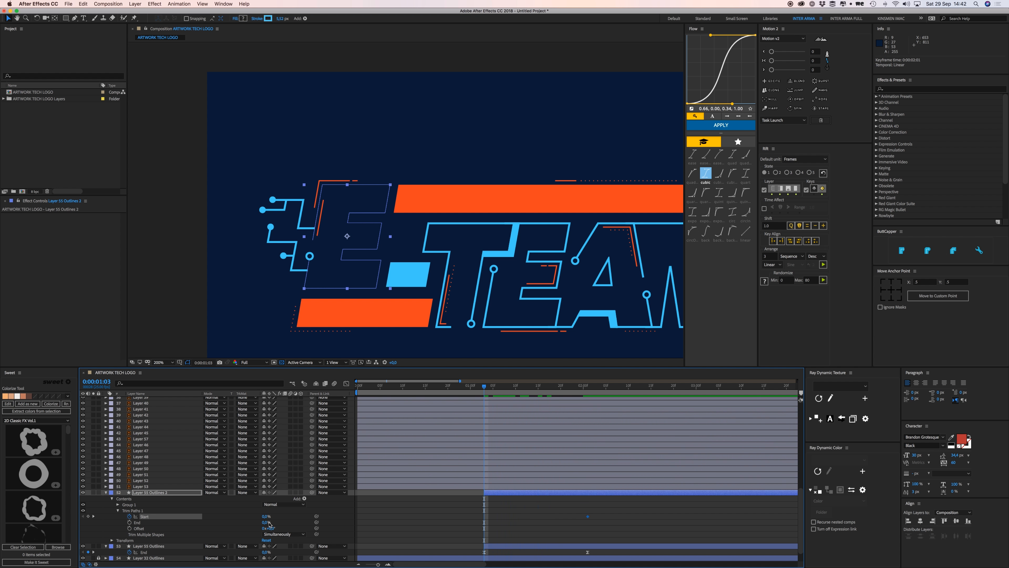
left_click_drag(269, 524, 316, 522)
left_click(377, 524)
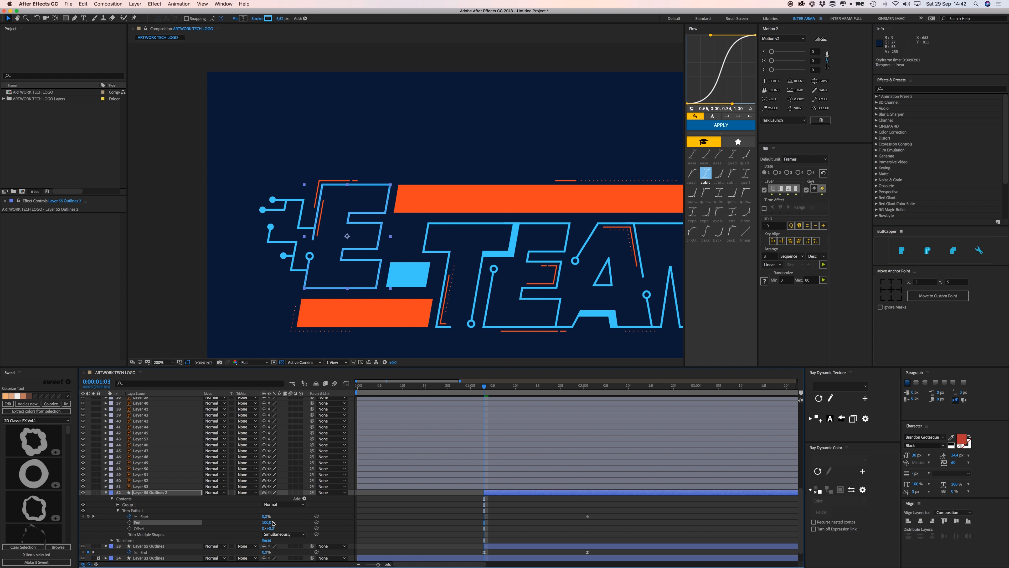
left_click_drag(270, 524, 308, 517)
left_click(573, 516)
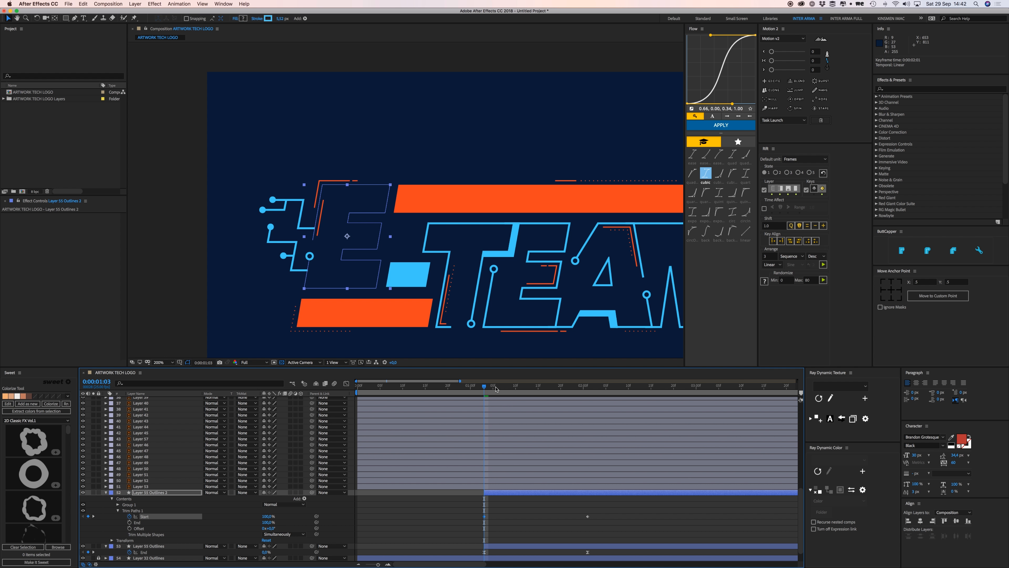
left_click_drag(496, 389, 531, 393)
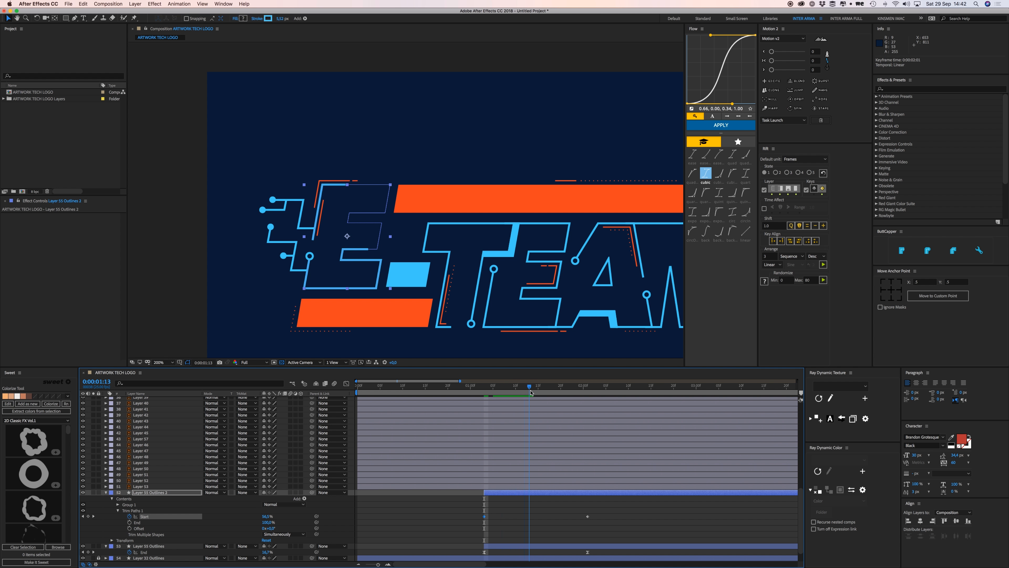
left_click(588, 387)
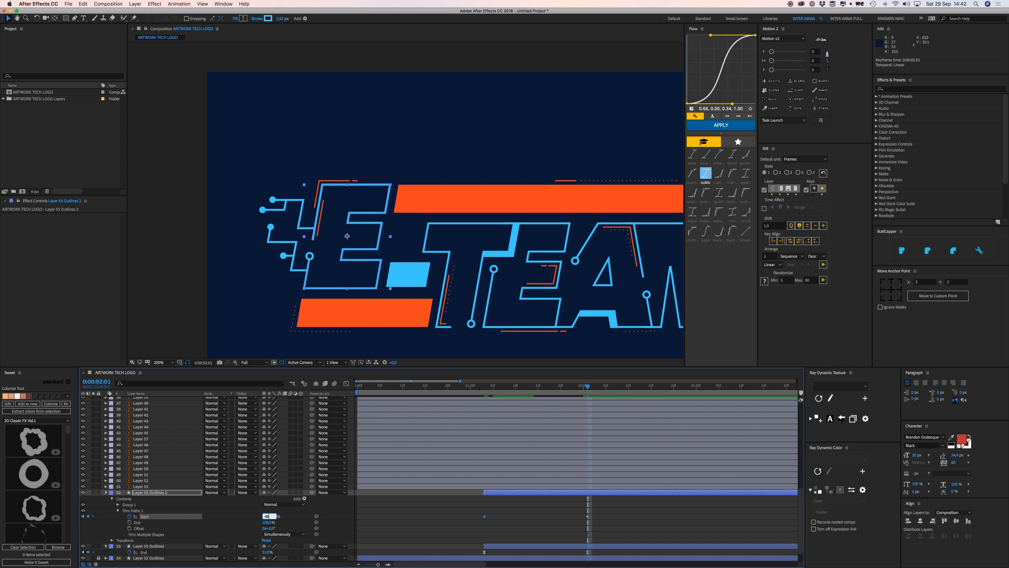
key("Return")
Preview, then apply Flow easing to both trim Start keyframes.
left_click(636, 518)
left_click_drag(586, 389, 489, 391)
key("space")
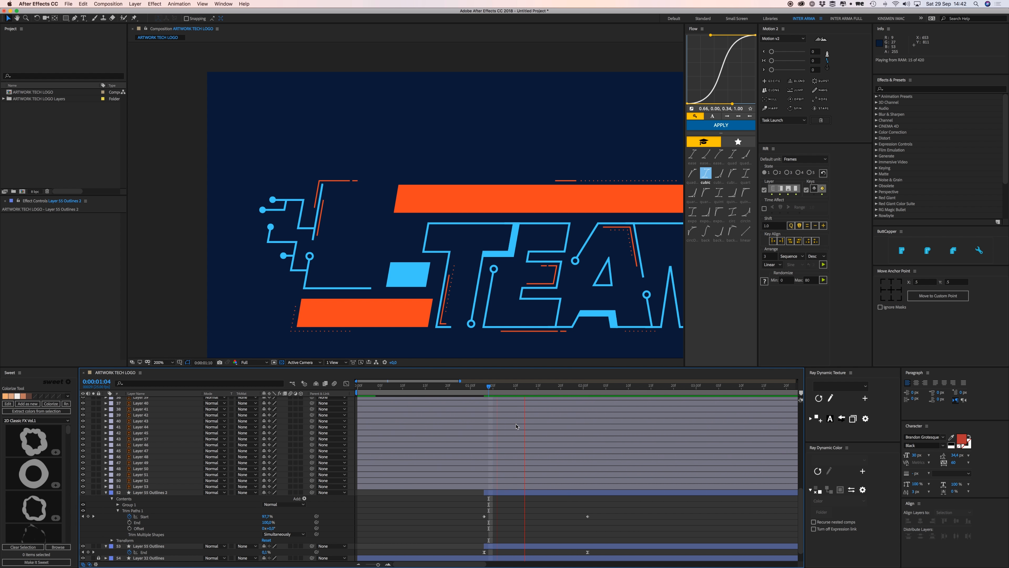
key("space")
left_click_drag(471, 510, 611, 532)
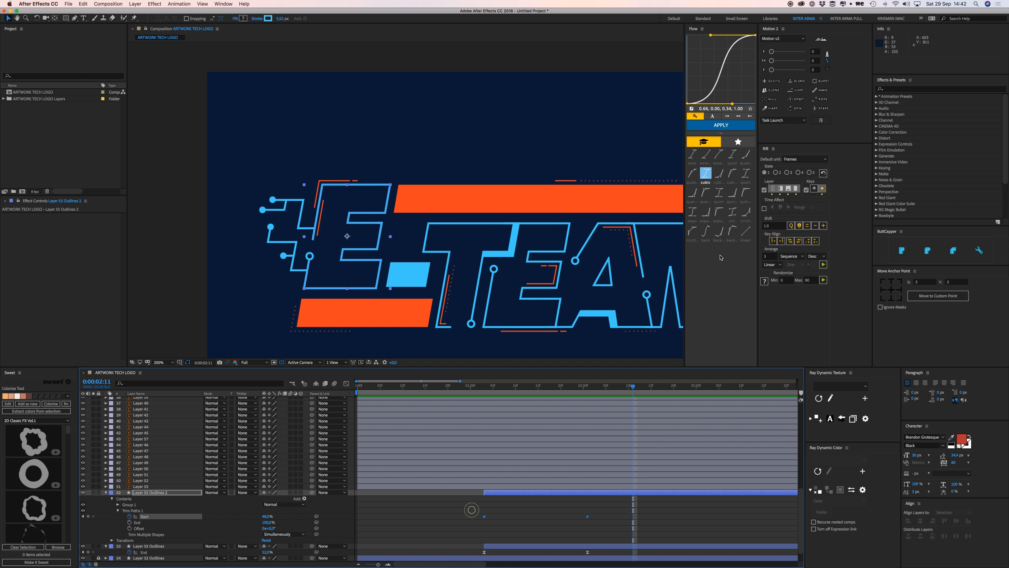
left_click(723, 124)
Move both layers' end keyframes later to 2:13 and reset the four keyframes to linear.
left_click(485, 388)
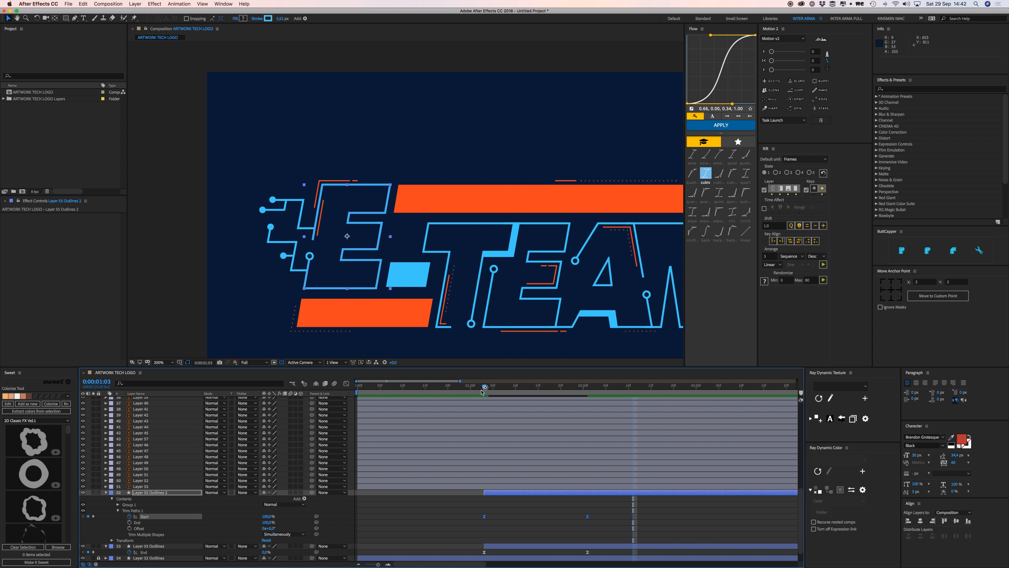
key("u")
left_click(473, 533)
key("space")
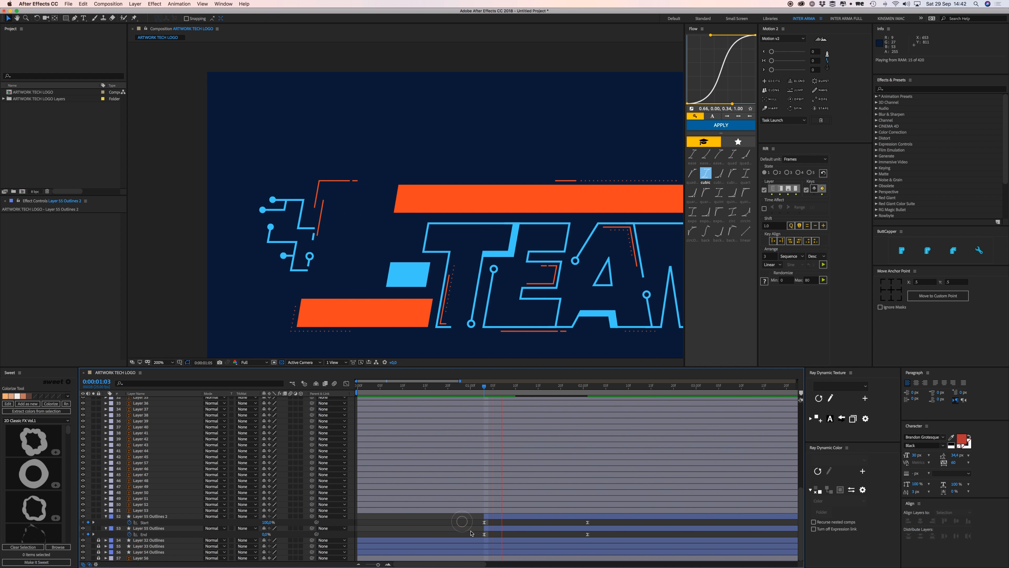
key("space")
left_click_drag(572, 523, 643, 538)
left_click(660, 535)
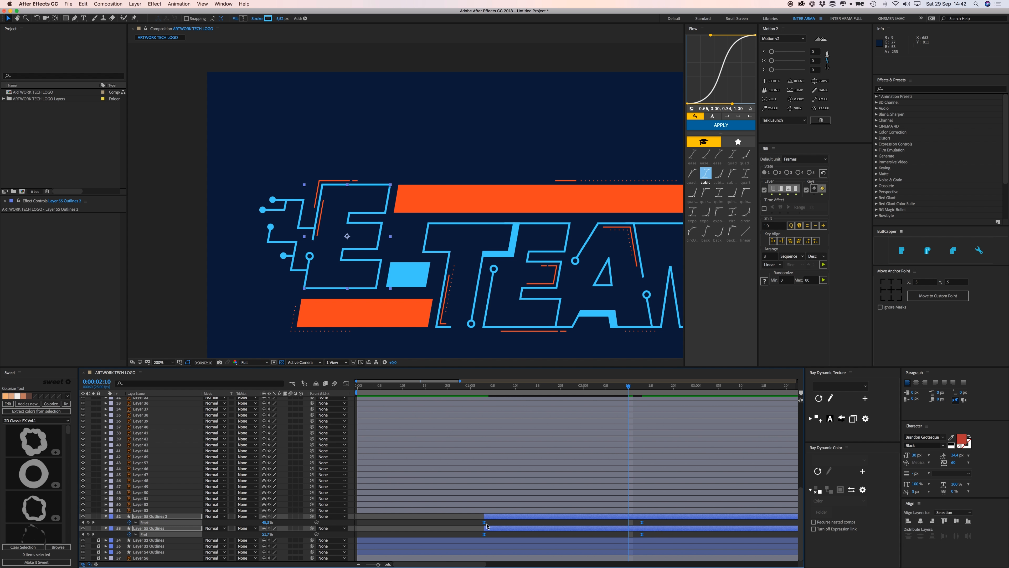
left_click(485, 524, "super")
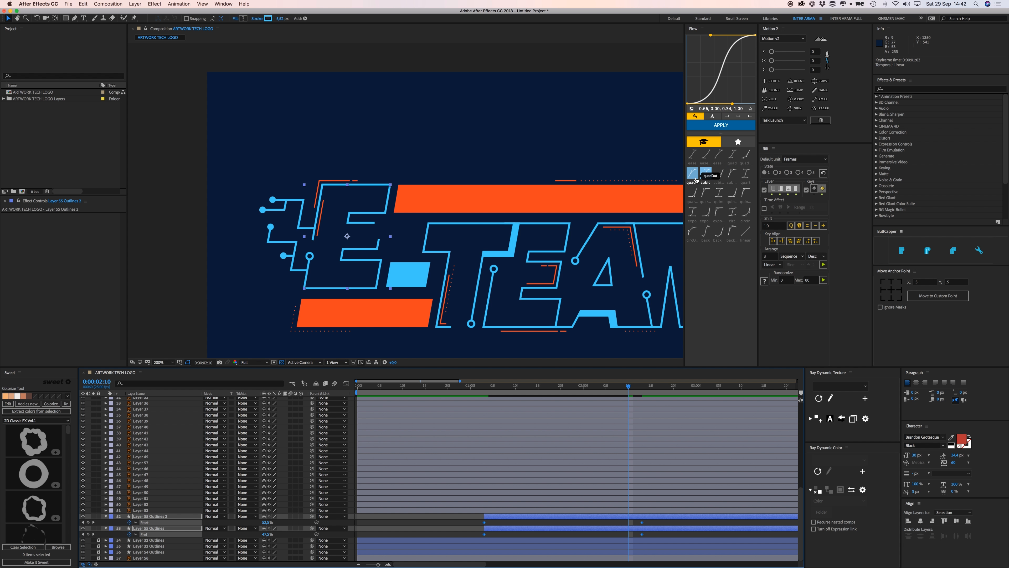
Apply the quartOut easing preset to the E draw-on and preview it.
left_click(709, 194)
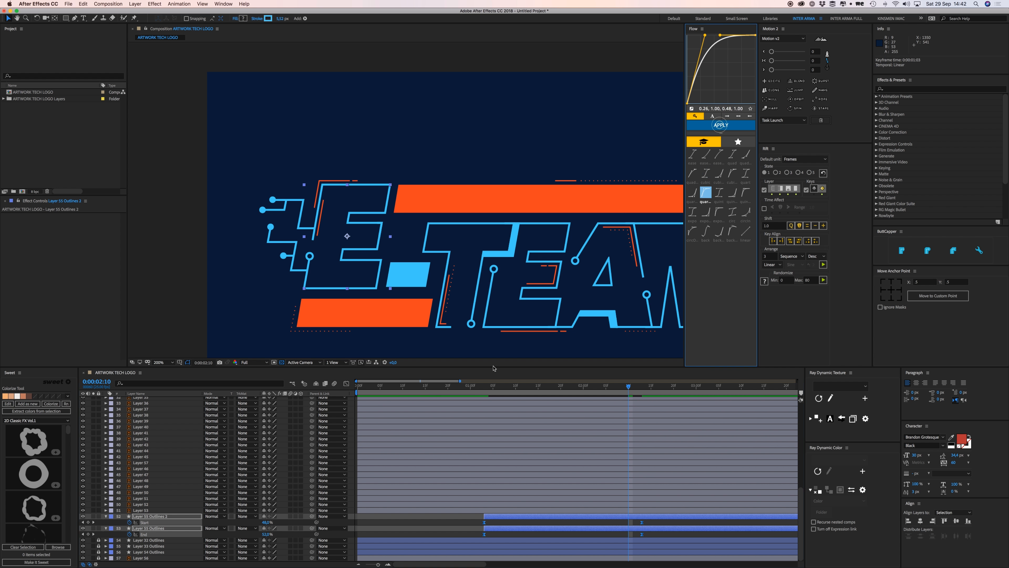
left_click_drag(492, 385, 469, 392)
key("space")
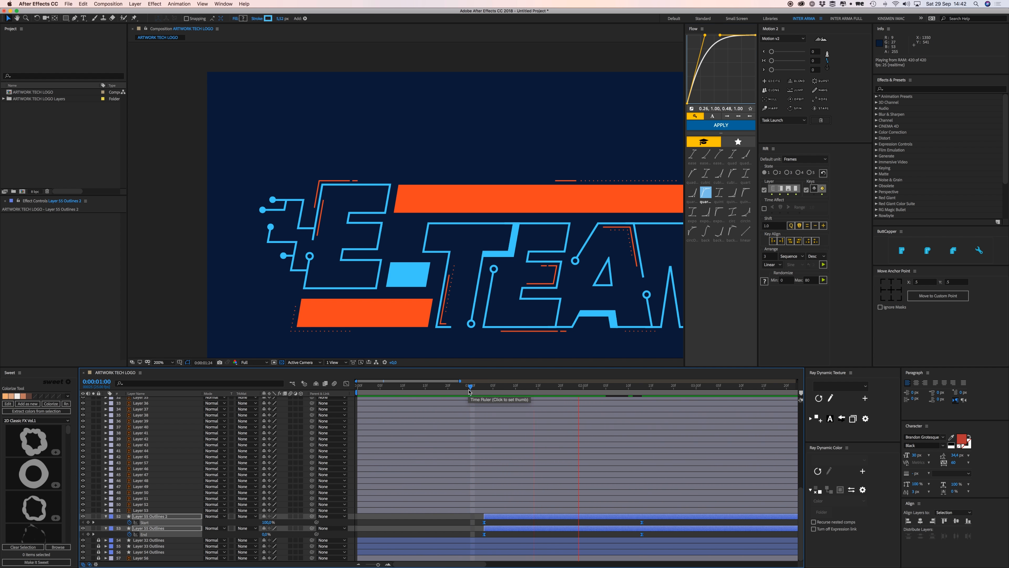
key("space")
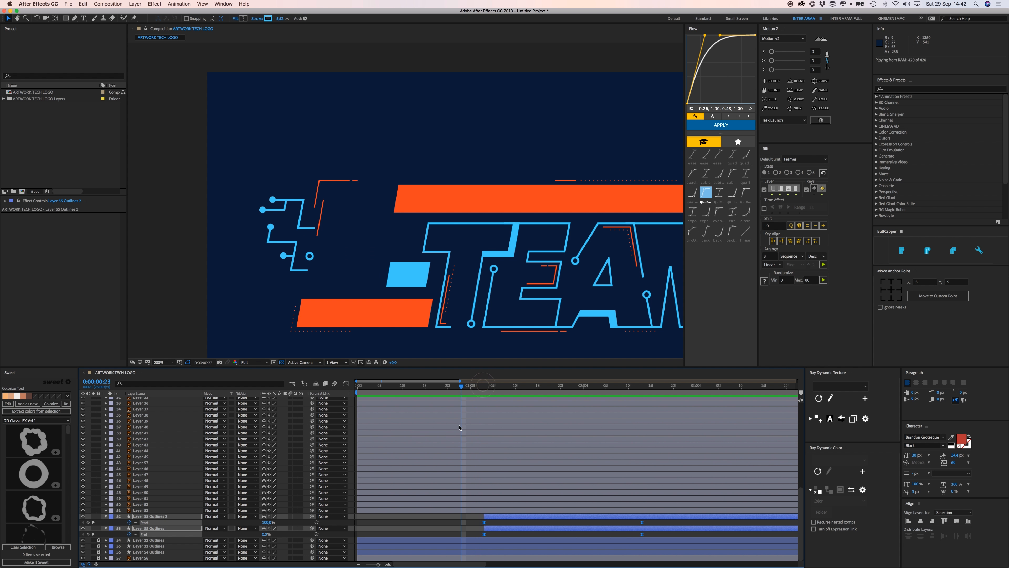
Delay the first E outline layer by 4 frames and preview the staggered draw-on.
left_click(455, 528)
left_click_drag(489, 529, 507, 529)
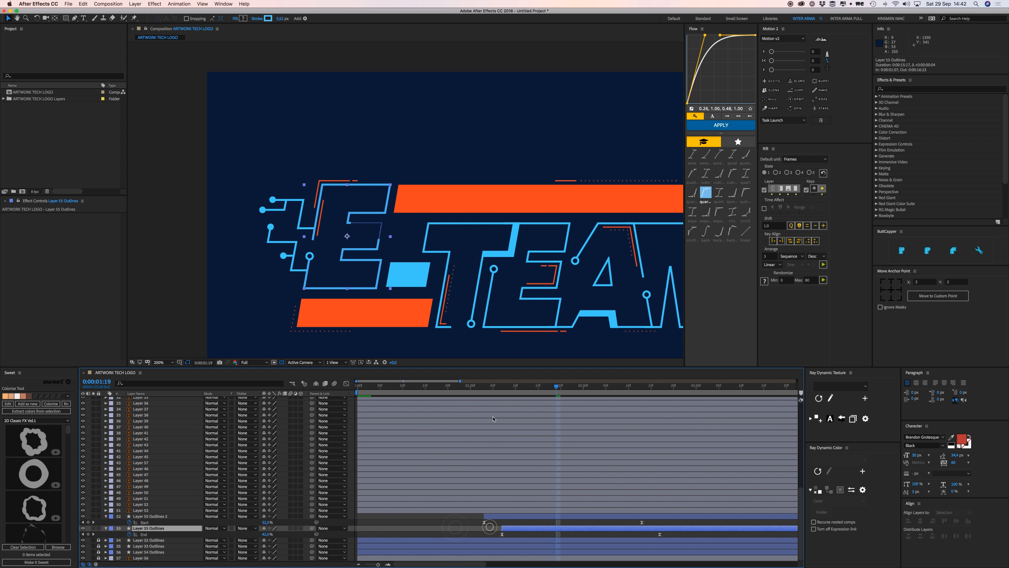
key("space")
left_click(476, 387)
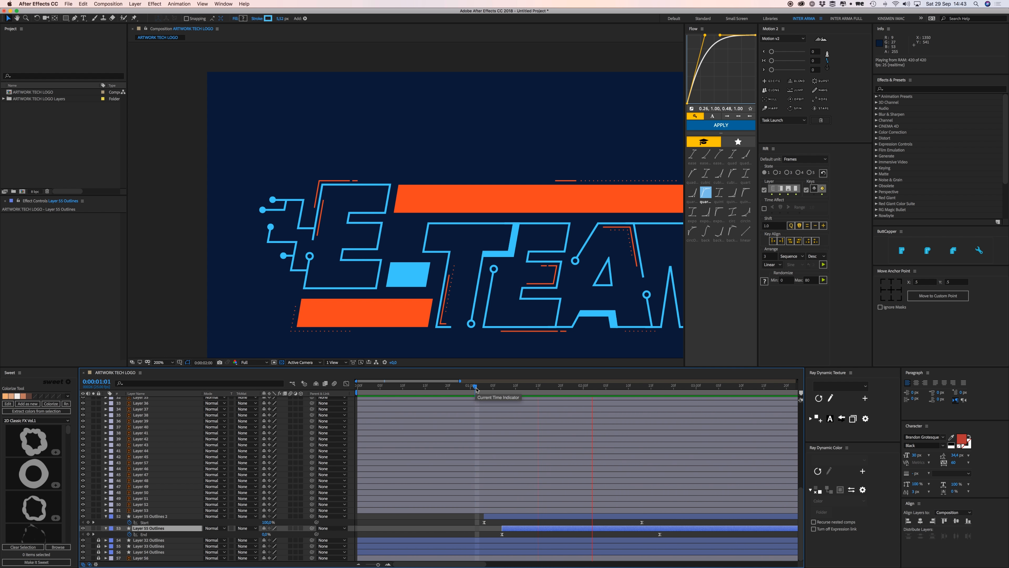
left_click_drag(477, 387, 436, 389)
key("space")
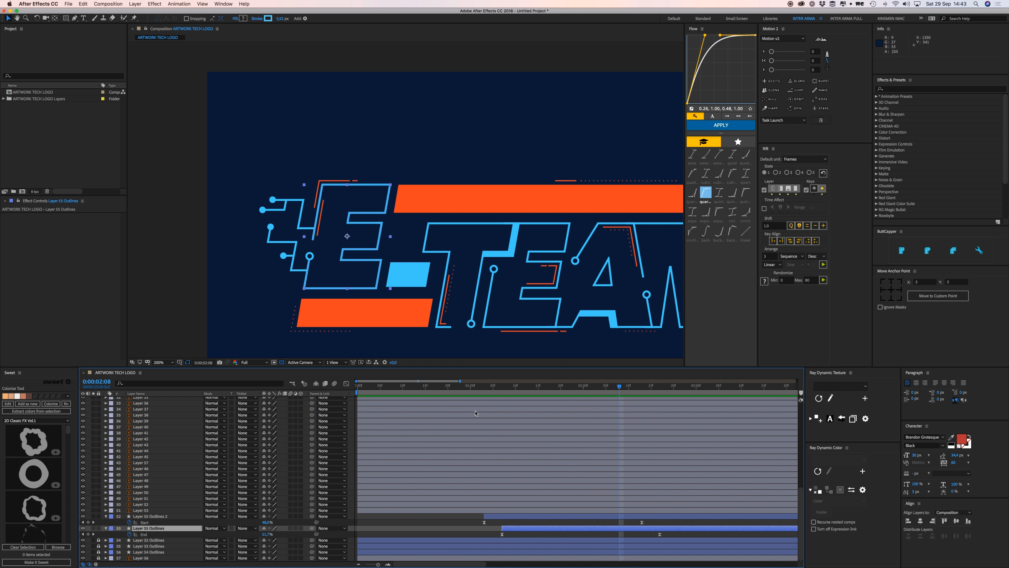
Slide both E outline layers about 26 frames earlier.
left_click(506, 516, "shift")
left_click_drag(507, 516, 387, 523)
left_click(372, 523)
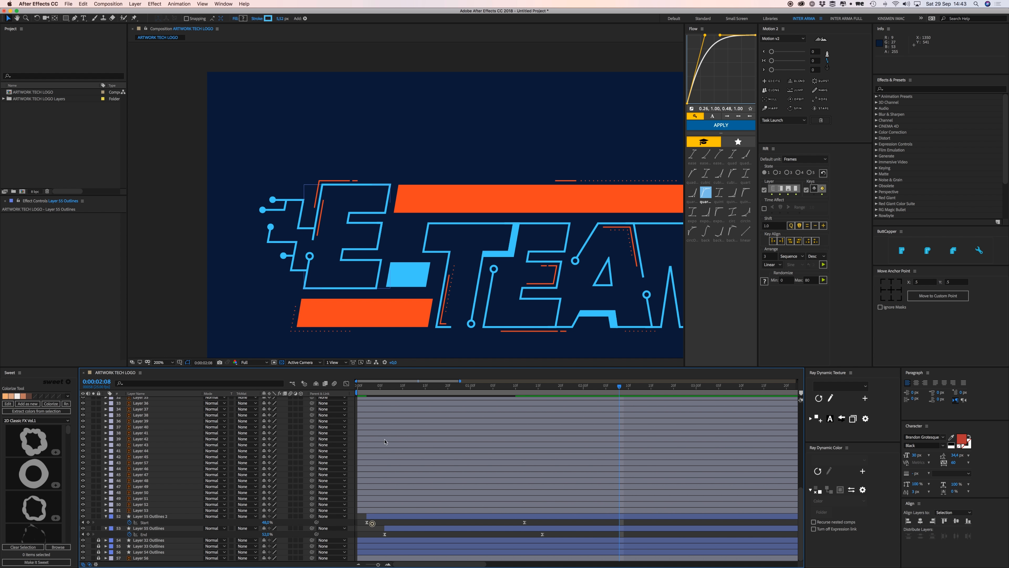
key("h")
left_click_drag(378, 243, 369, 106)
key("v")
left_click(418, 224)
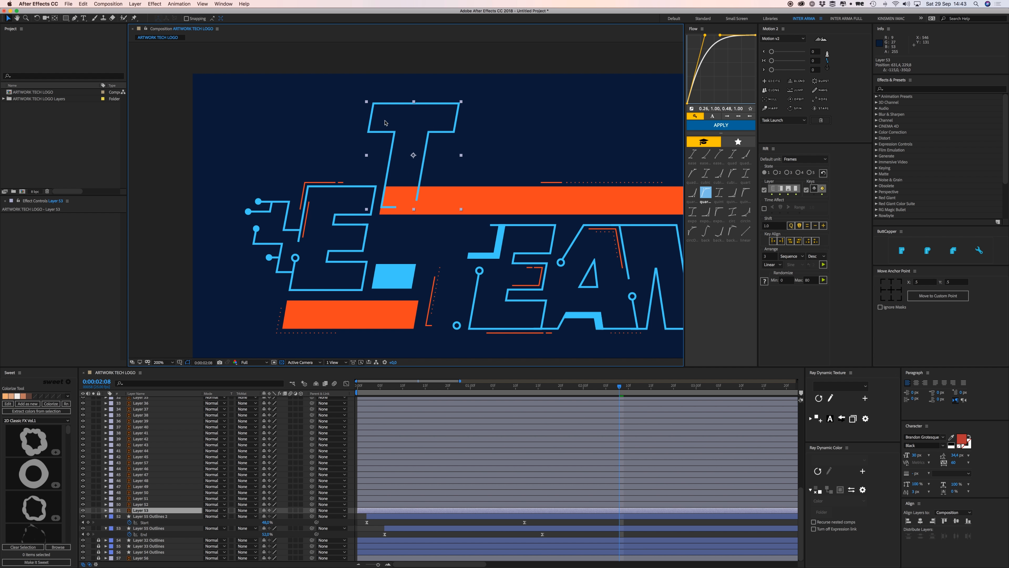
key("cmd+z")
Convert the T layer into a shape outline layer and delete the original vector layer.
right_click(421, 243)
mouse_move(457, 369)
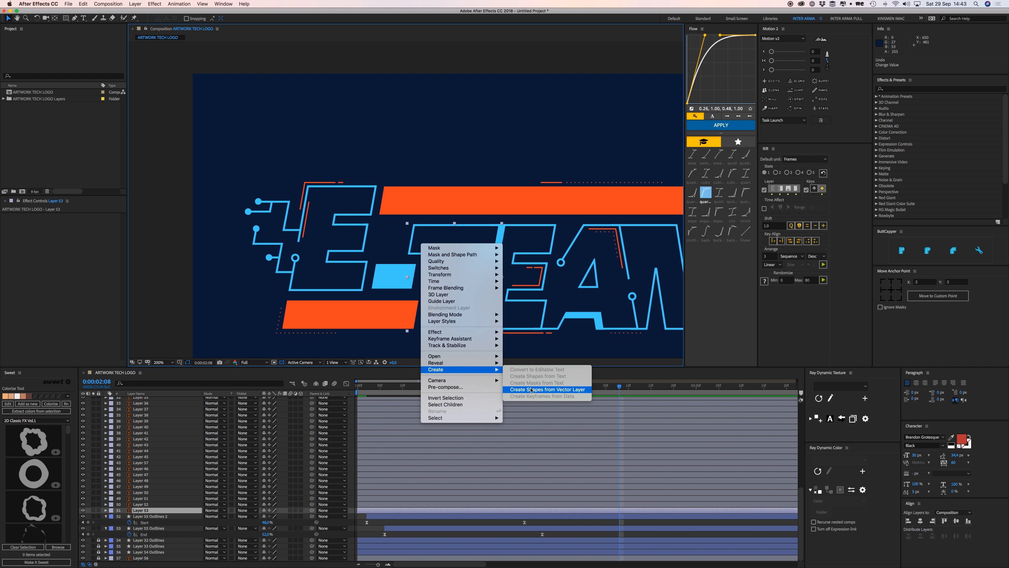
left_click(544, 389)
left_click(376, 518)
key("Delete")
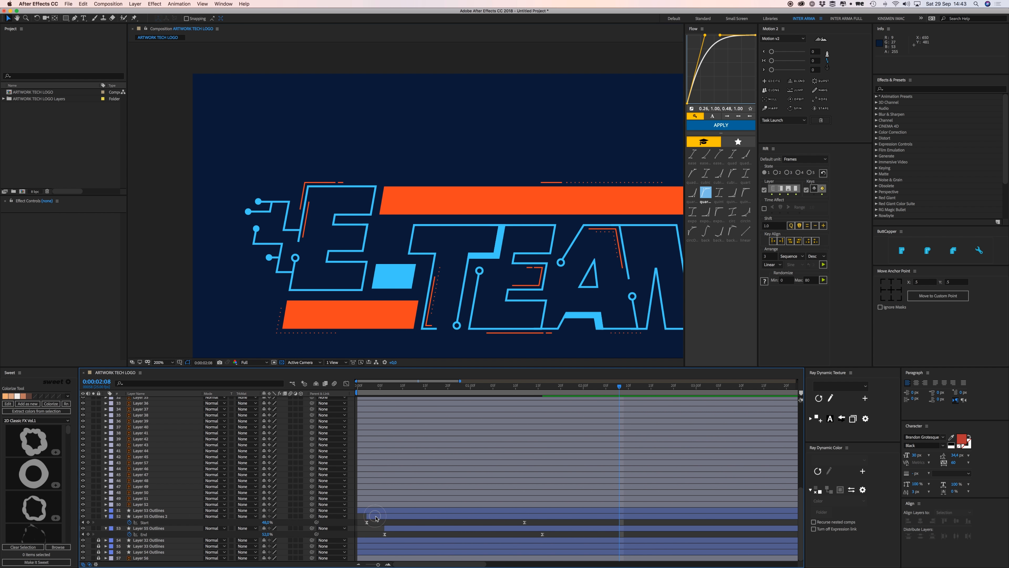
left_click(373, 511)
Add Trim Paths to the T outline, keyframe End to 0% at 0:00:01:17, and move that keyframe earlier.
left_click(106, 511)
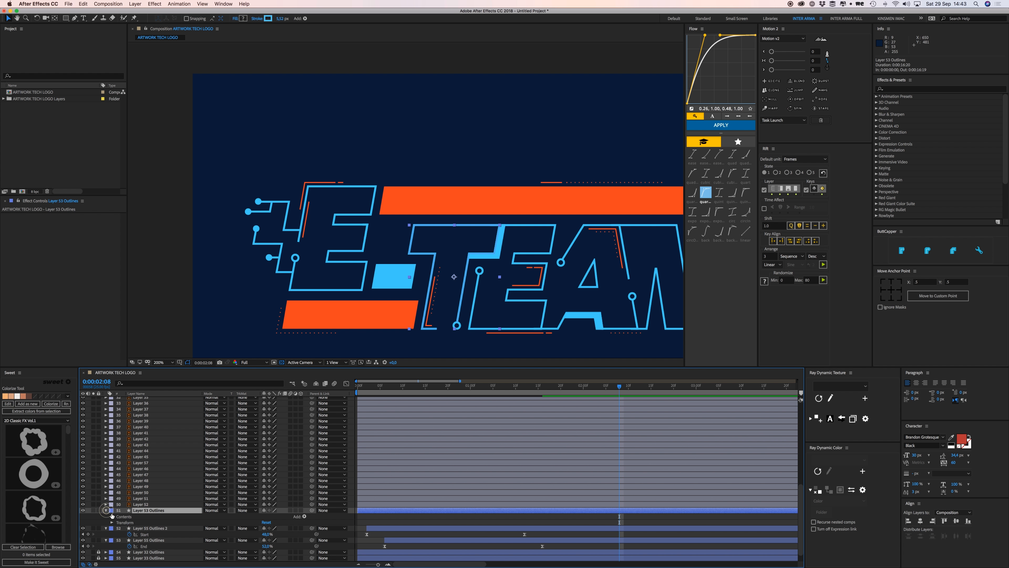
left_click(305, 517)
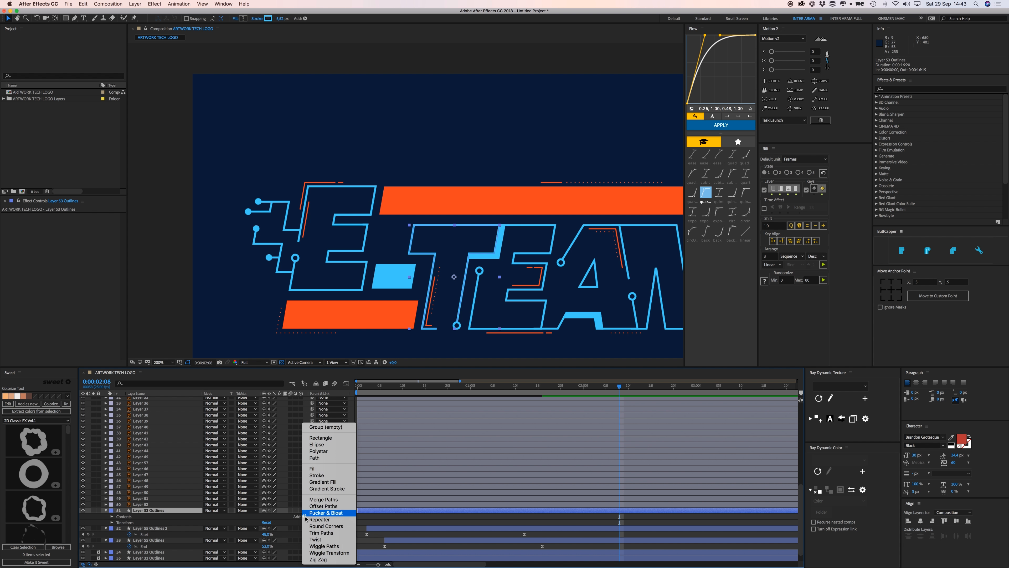
left_click(326, 533)
left_click(117, 528)
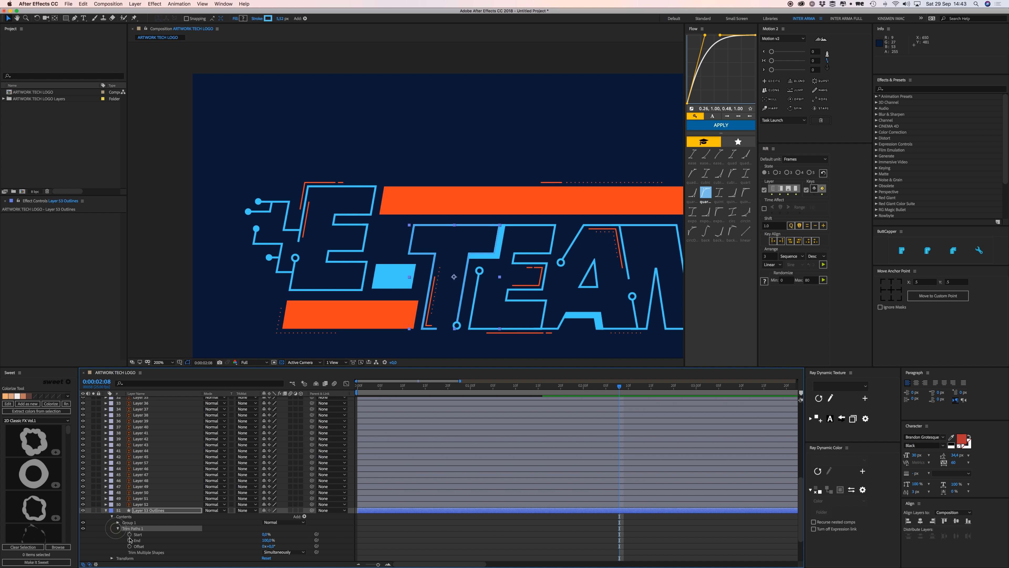
left_click(130, 540)
left_click(549, 393)
left_click_drag(267, 540, 221, 543)
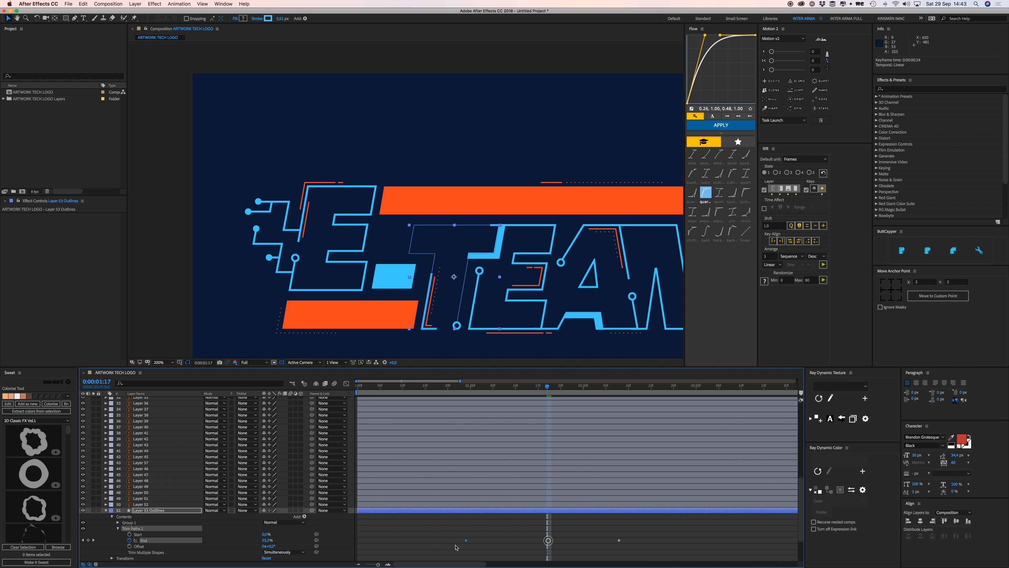
mouse_move(547, 540)
left_mouse_down()
mouse_move(416, 540)
mouse_move(640, 545)
left_mouse_up()
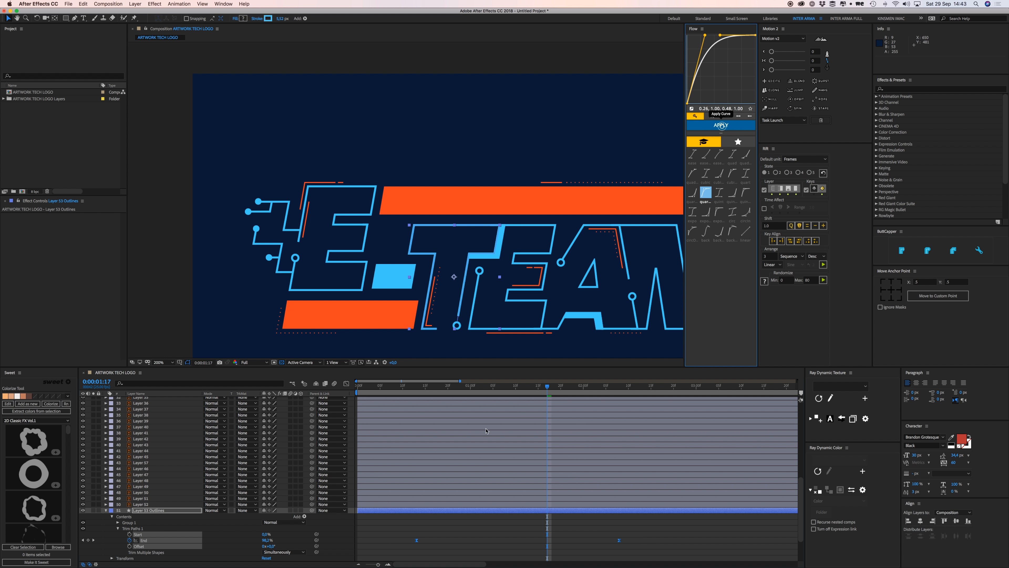
Preview the T draw-on animation from an earlier frame.
left_click(428, 387)
left_click(479, 521)
key("space")
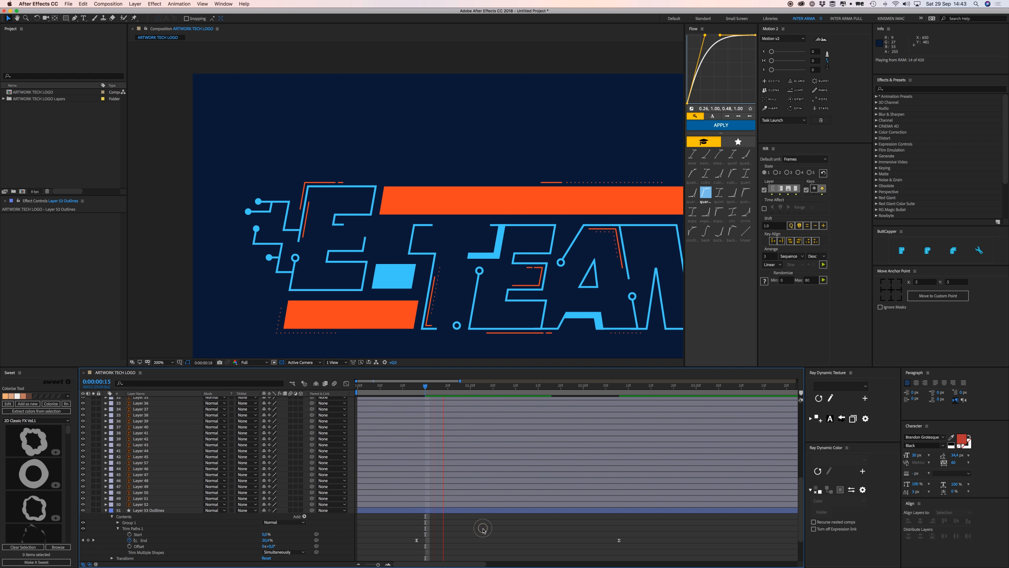
left_click(418, 513)
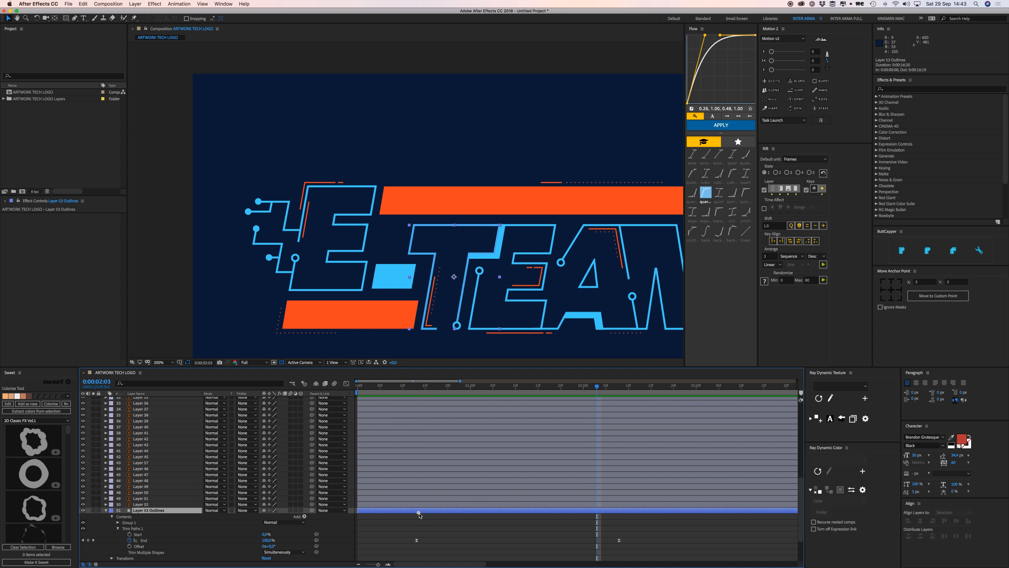
Shift Layer 53 Outlines' bar from frame 13 to frame 3 and scrub until E-TEAM is fully drawn.
left_click(416, 386)
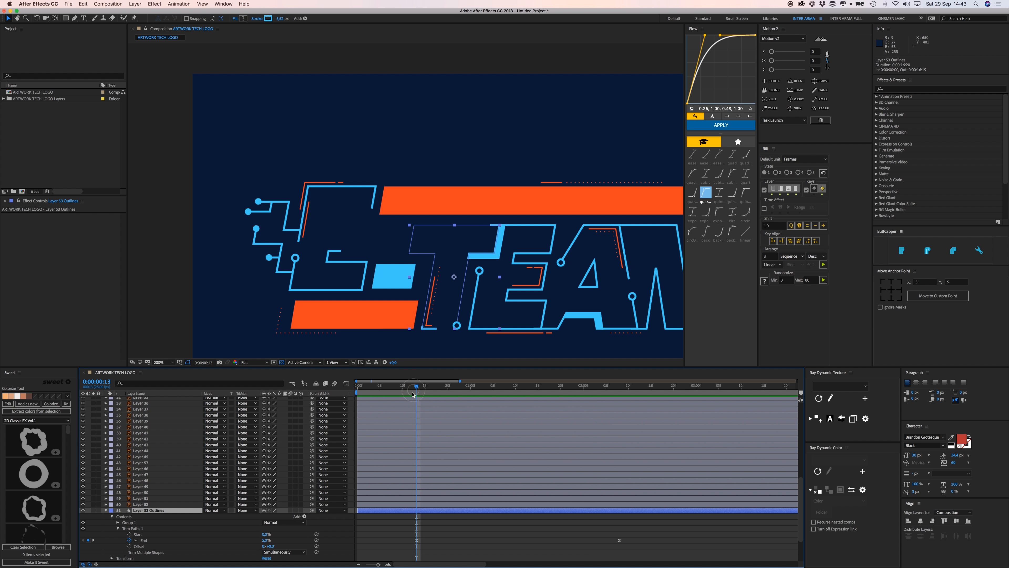
scroll(448, 476, "down", 3)
left_click_drag(433, 463, 388, 467)
left_click(411, 484)
left_click_drag(395, 384, 461, 387)
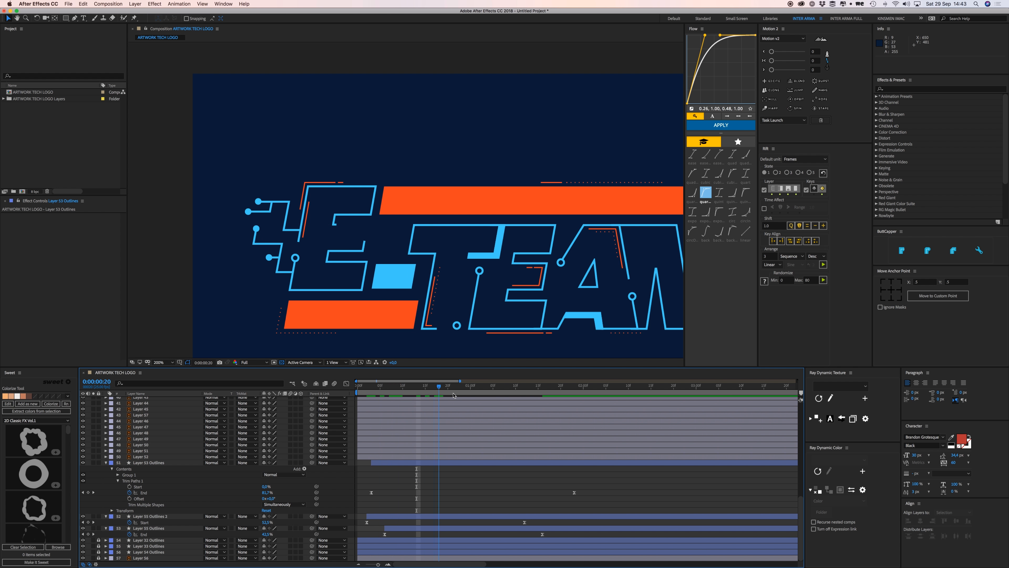
left_click_drag(548, 241, 562, 222)
Undo the accidental Layer 52 nudge and convert Layer 52 into a shape layer.
key("ctrl+z")
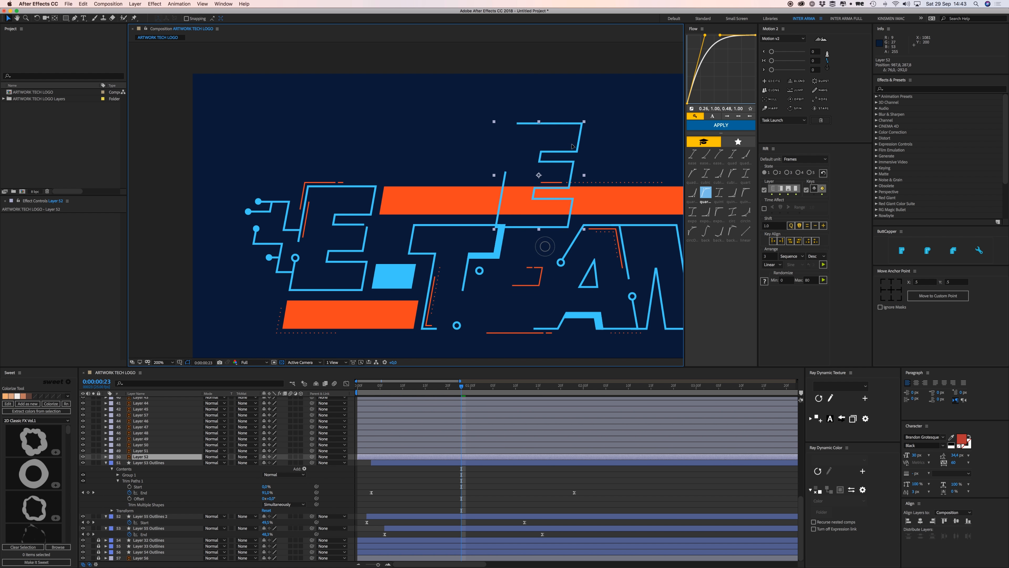
left_click_drag(535, 255, 460, 247)
right_click(459, 248)
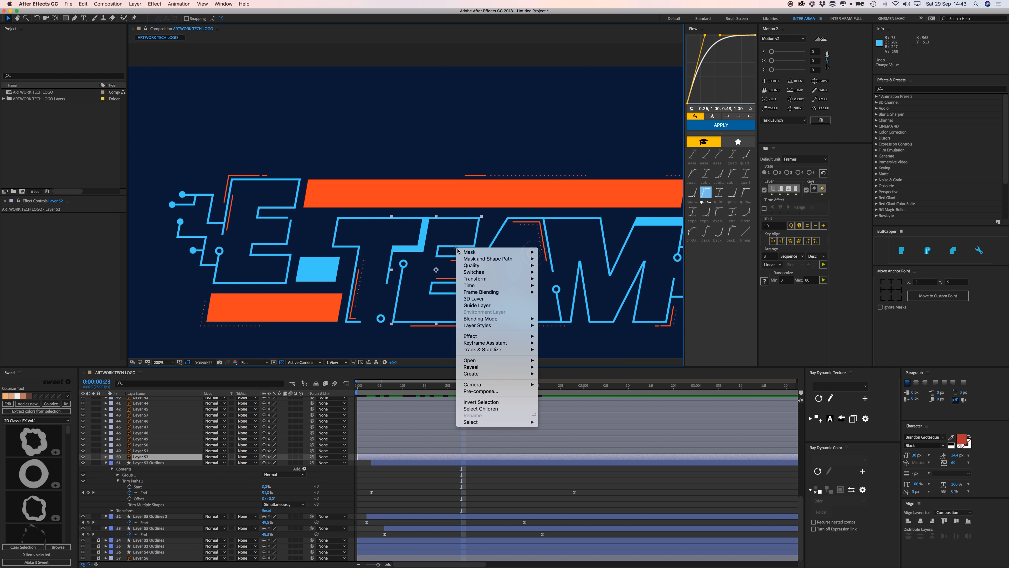
mouse_move(496, 374)
left_click(564, 394)
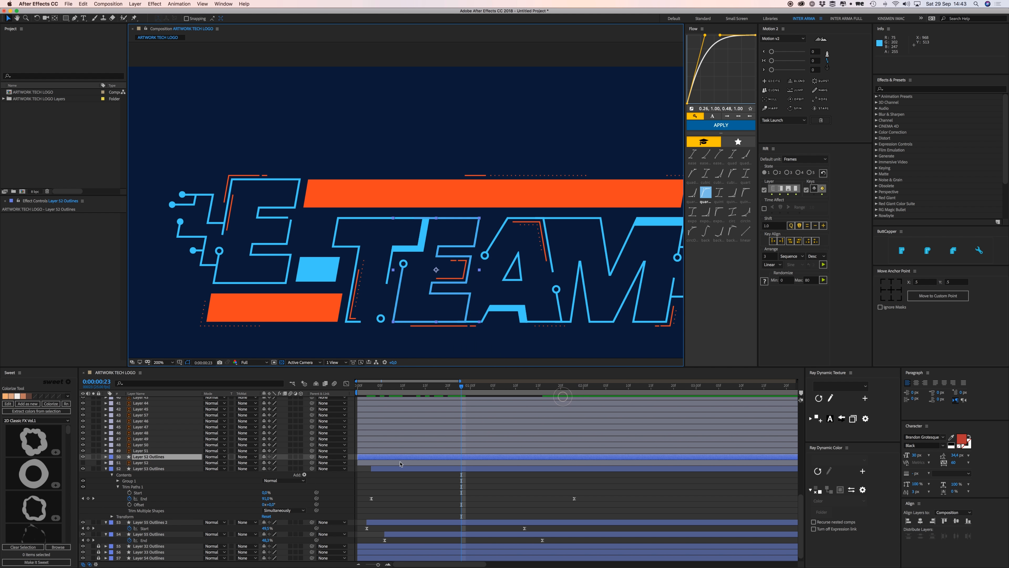
Add Trim Paths to Layer 52 Outlines and keyframe its End value, setting it to 0%.
left_click(402, 456)
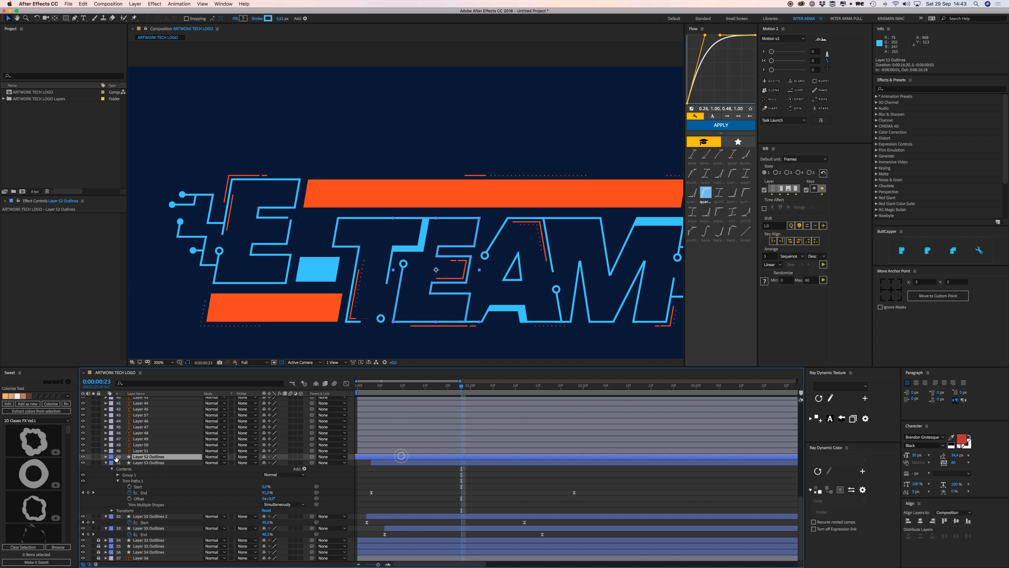
left_click(105, 456)
left_click(304, 463)
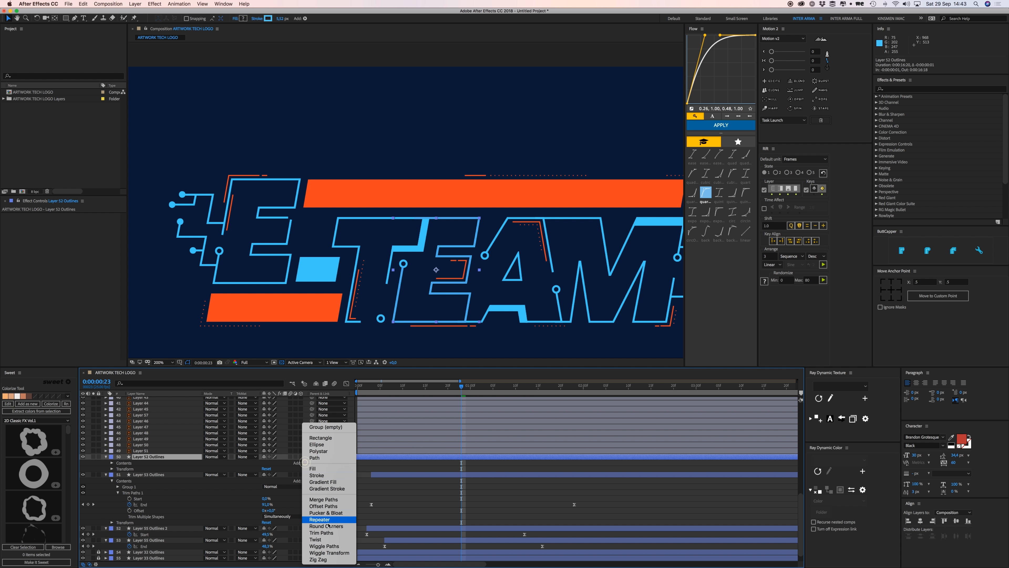
left_click(326, 530)
left_click(117, 475)
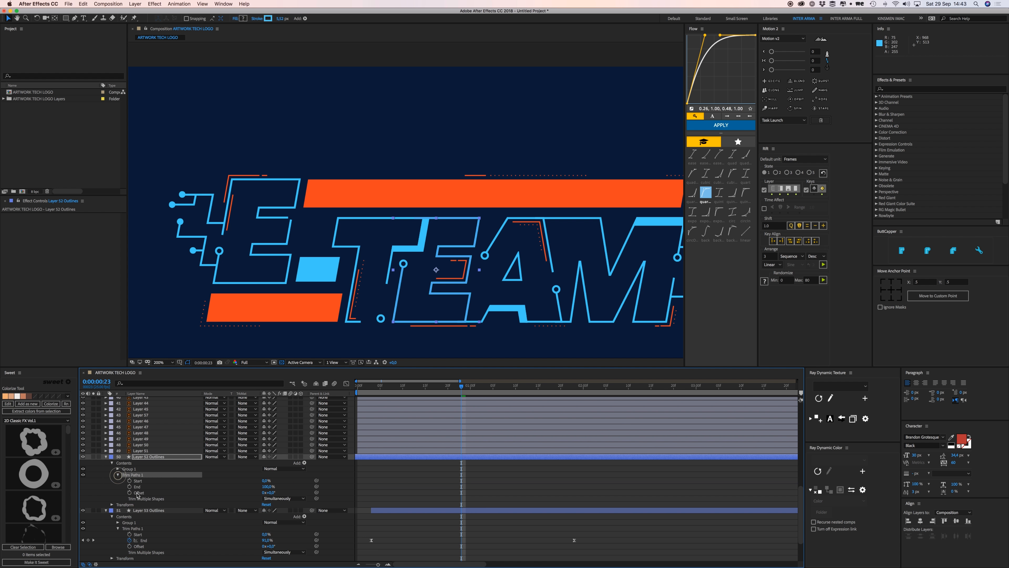
left_click(130, 487)
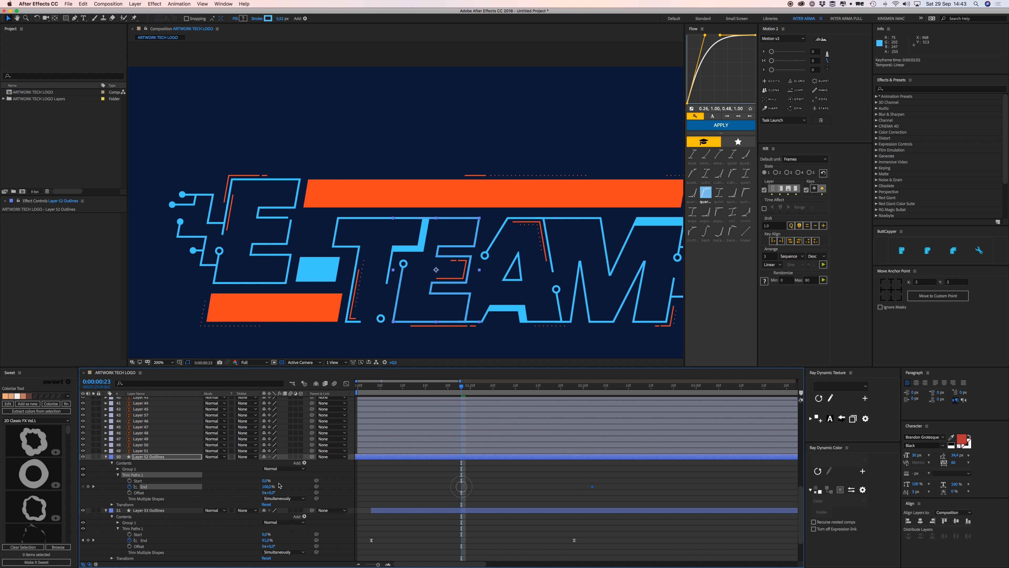
type("0")
key("Return")
Reposition the End keyframe for the draw-on timing and apply Flow easing to both End keyframes.
left_click(423, 481)
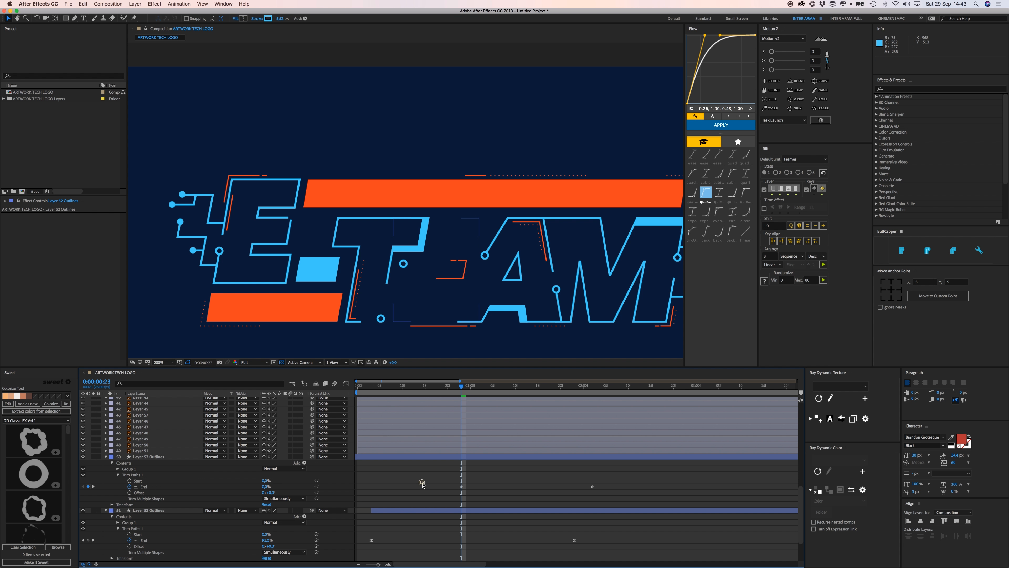
key("space")
scroll(426, 483, "down", 1)
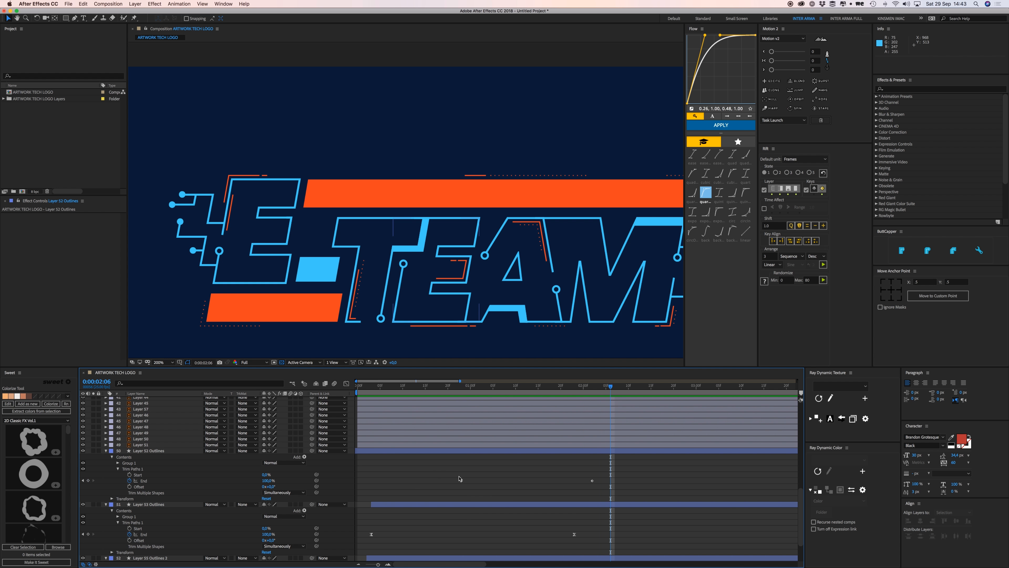
left_click_drag(462, 481, 610, 492)
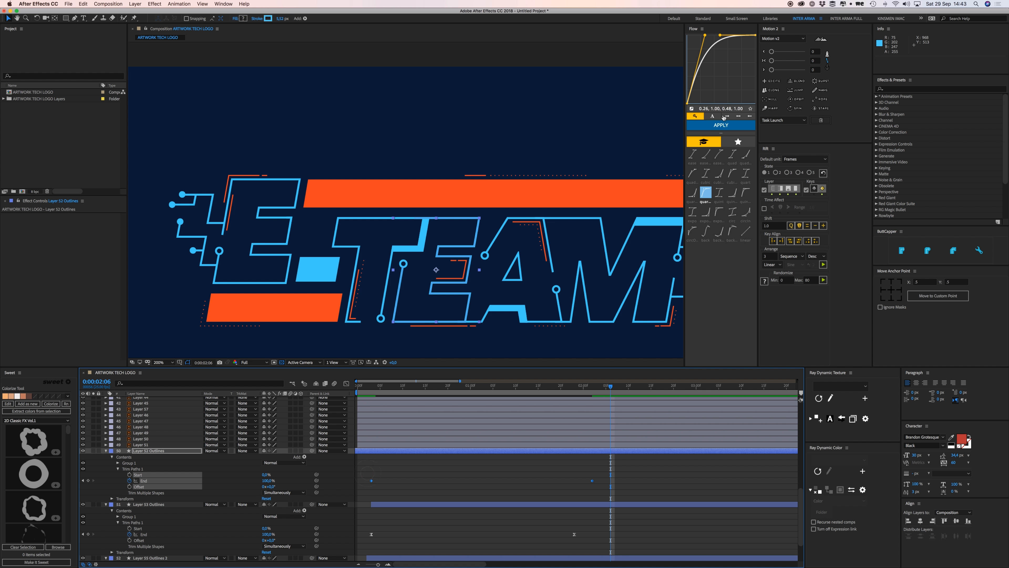
left_click(721, 125)
Delay Layer 52 Outlines by five frames and preview the animation.
left_click(376, 388)
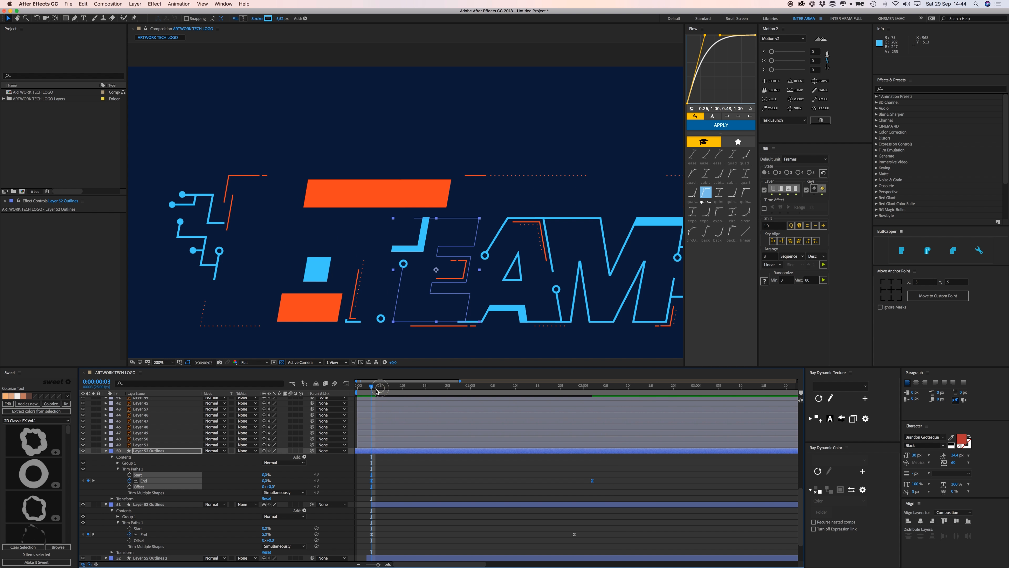
left_click_drag(382, 452, 406, 452)
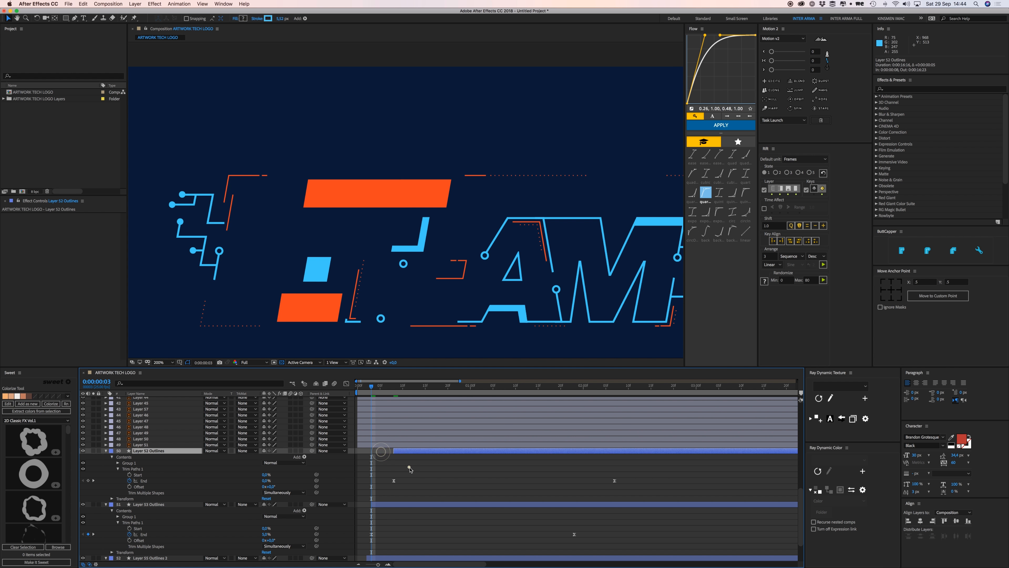
left_click(410, 468)
key("space")
key("space")
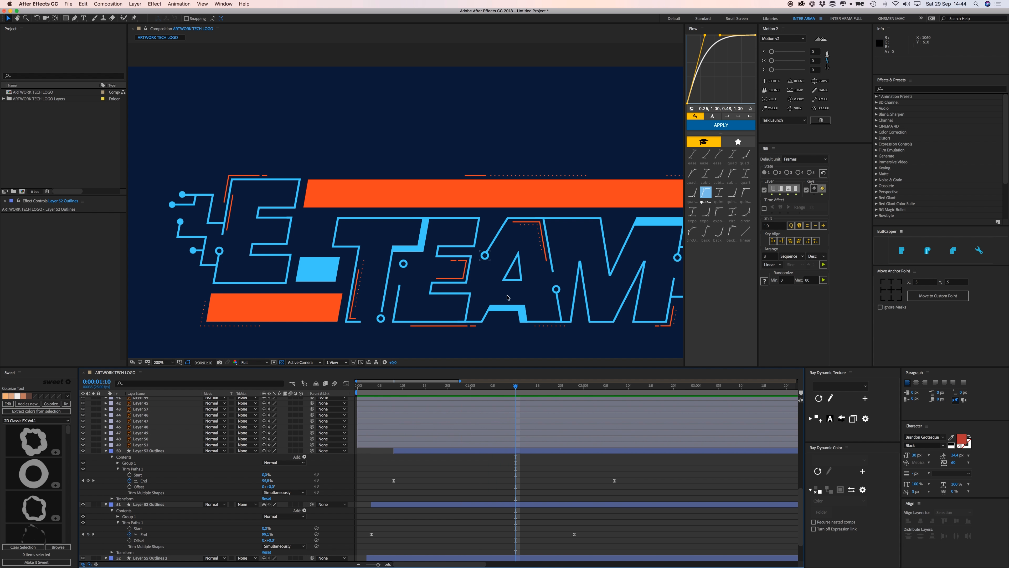
left_click_drag(512, 294, 387, 296)
Nudge and undo Layers 50, 51 and the triangle to identify the A's pieces.
left_click_drag(378, 237, 351, 132)
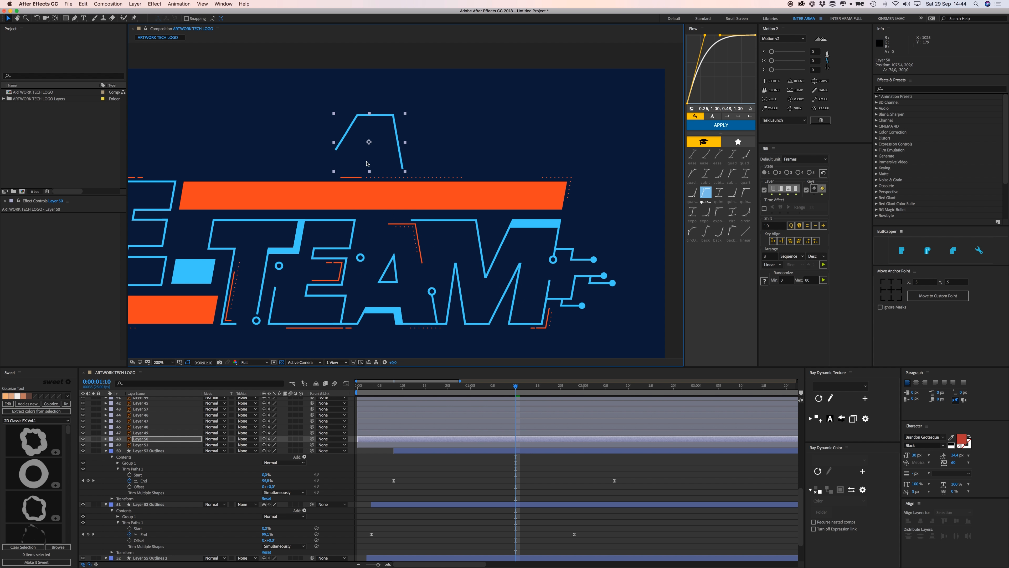
key("super+z")
left_click_drag(396, 282, 426, 240)
key("super+z")
left_click_drag(357, 322, 350, 289)
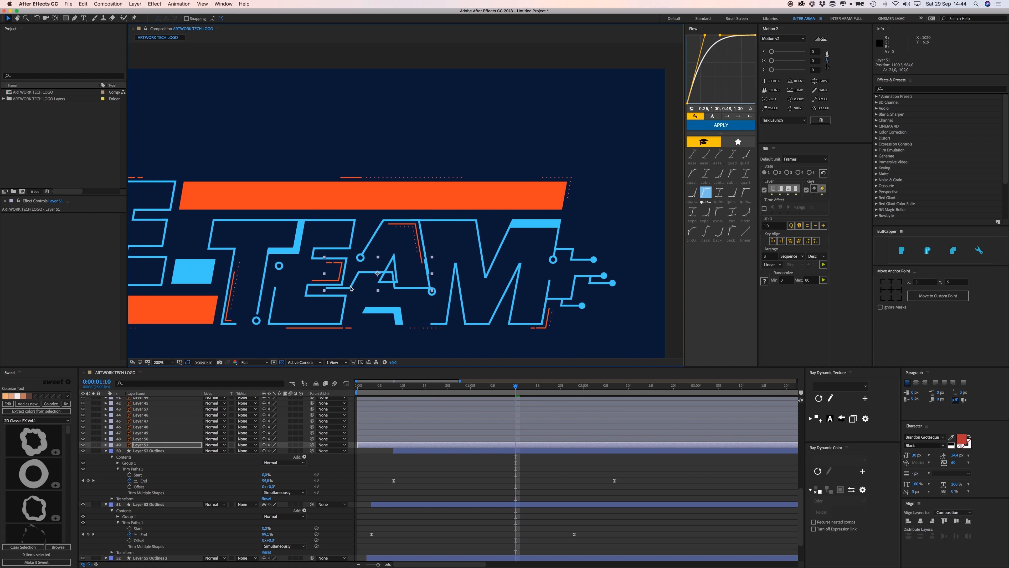
key("super+z")
Select Layers 49, 50 and 51 and create shapes from these vector layers.
left_click(391, 273, "shift")
left_click(370, 239, "shift")
right_click(369, 240)
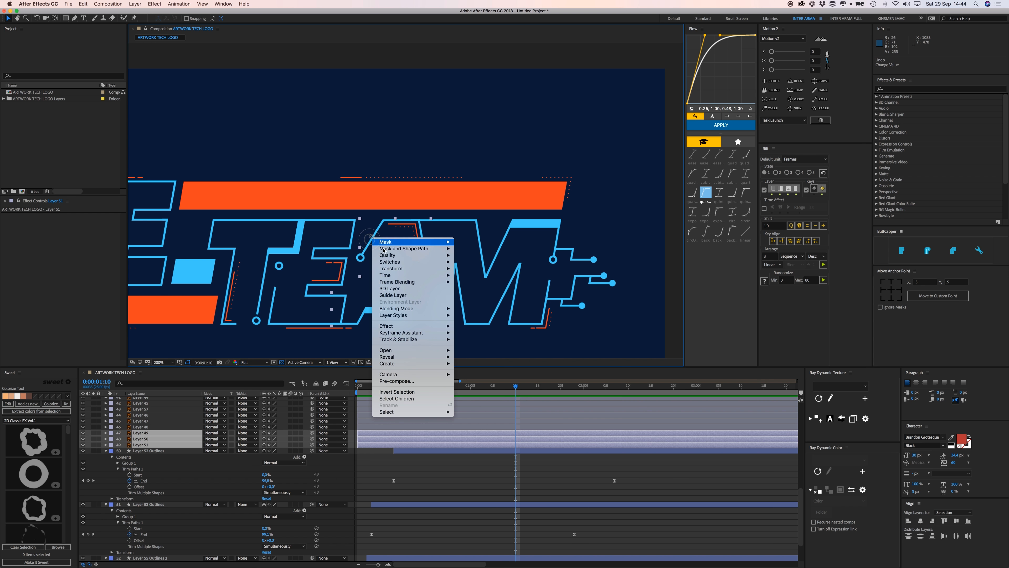
mouse_move(437, 364)
left_click(476, 383)
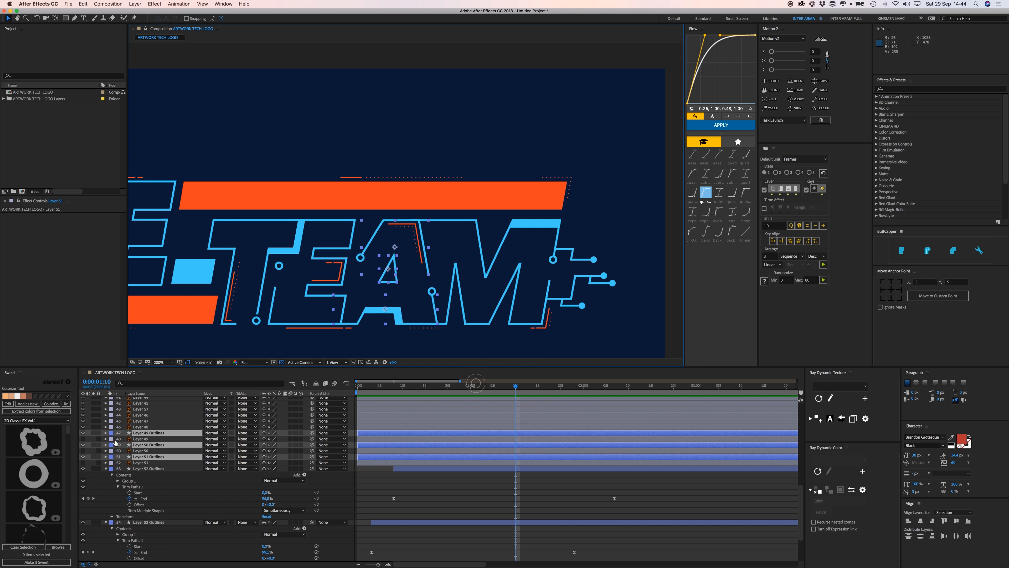
Delete the three original vector layers and expand Layer 49 Outlines' properties.
left_click(141, 439)
left_click(141, 451, "super")
left_click(141, 463, "super")
key("Delete")
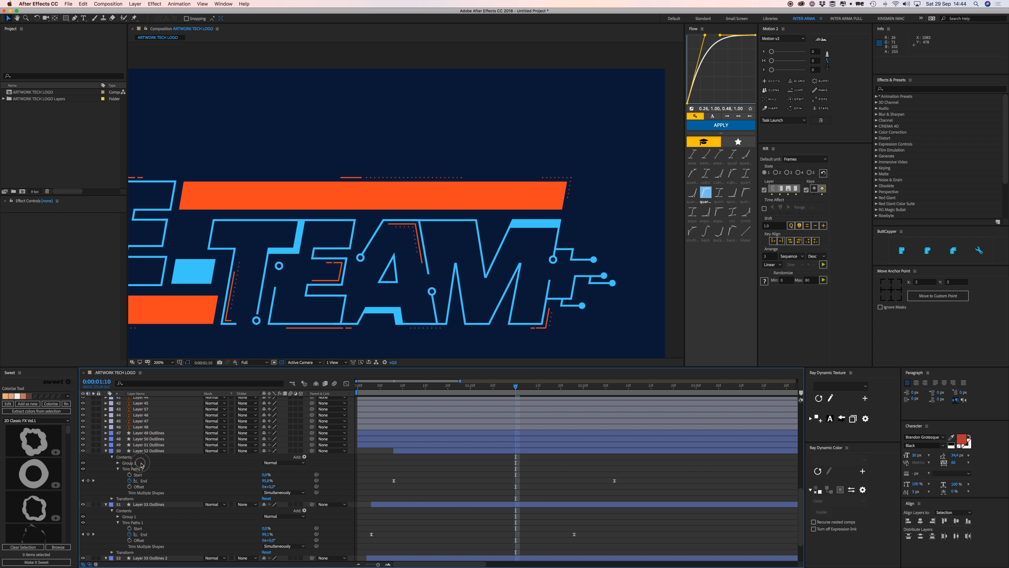
left_click(139, 432)
left_click(105, 433)
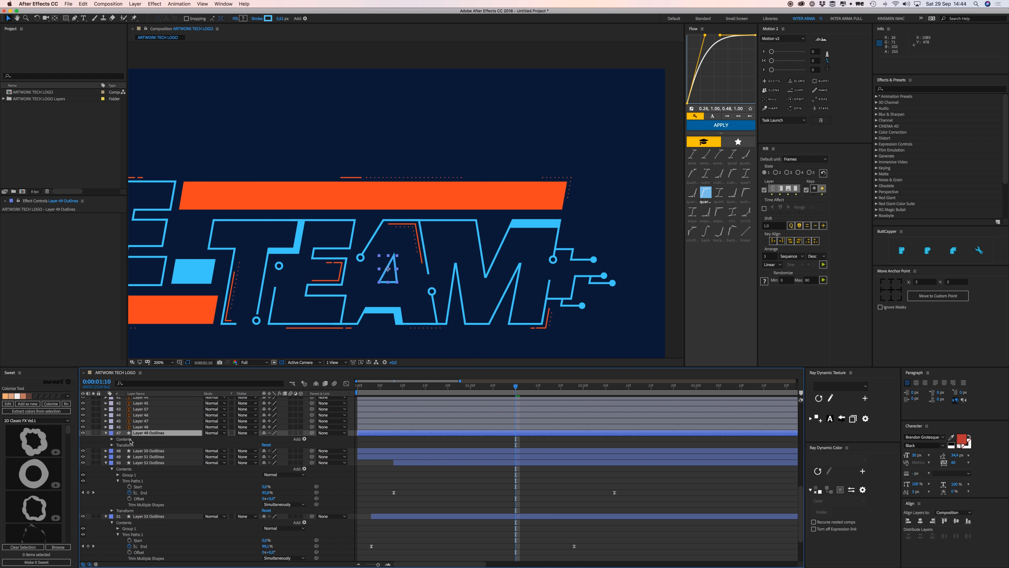
Add Trim Paths to Layer 49 Outlines and keyframe its End value.
left_click(305, 439)
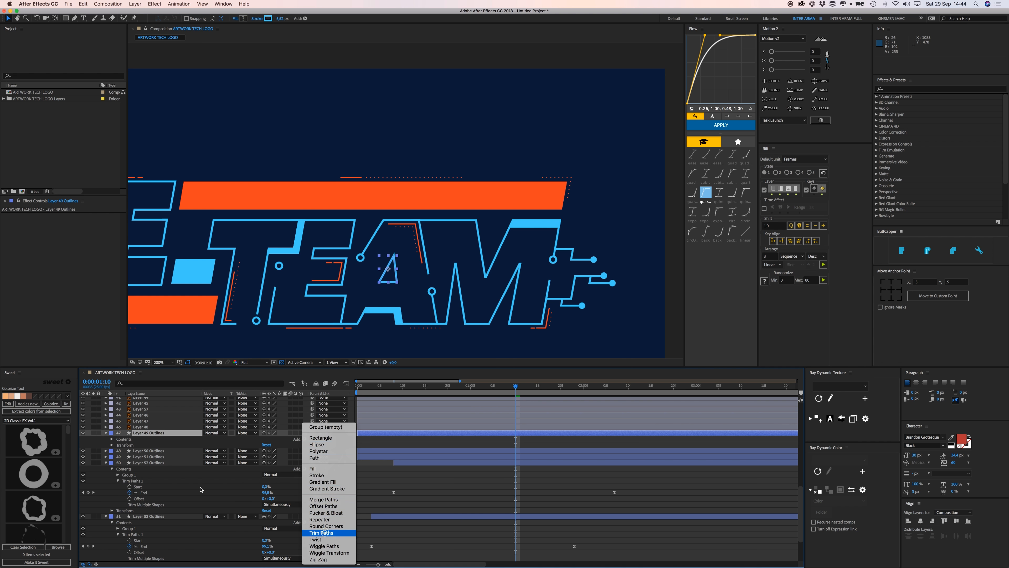
left_click(324, 532)
left_click(118, 450)
left_click(130, 463)
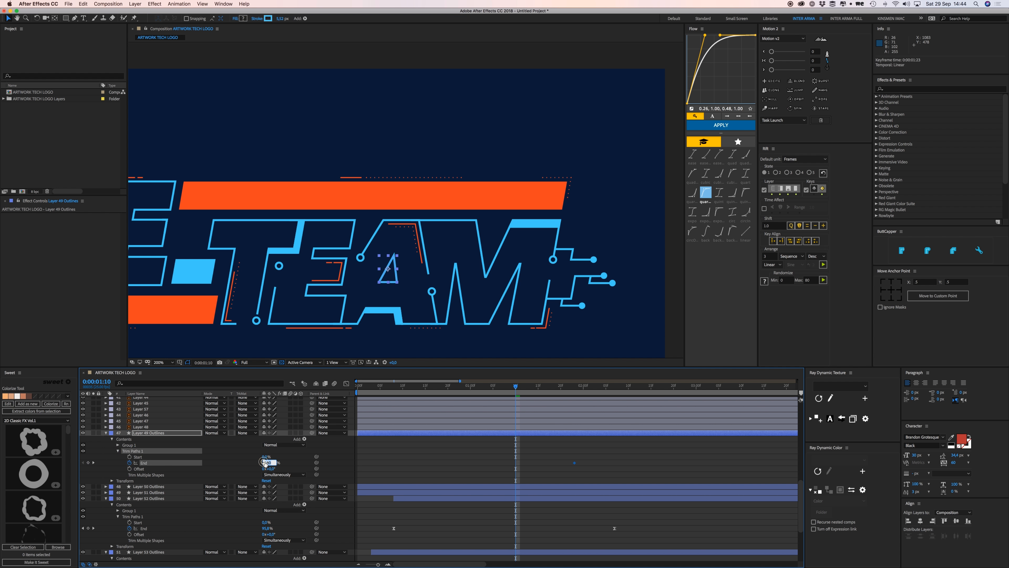
Paste the End keyframes onto Layers 50 and 51 Outlines and trim all three to start at the current frame.
left_click_drag(495, 454, 590, 472)
left_click(528, 486)
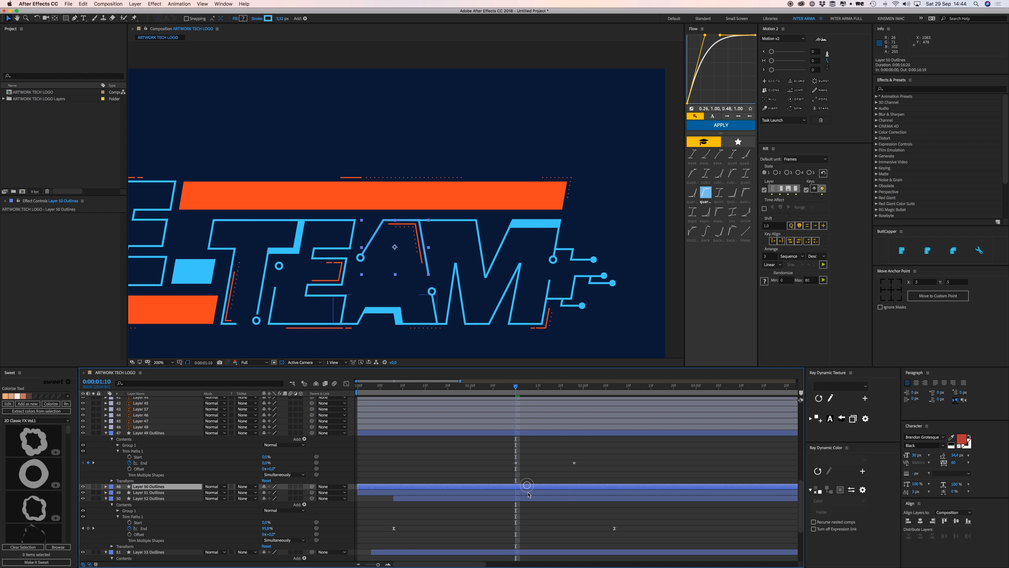
left_click(529, 493, "shift")
key("super+v")
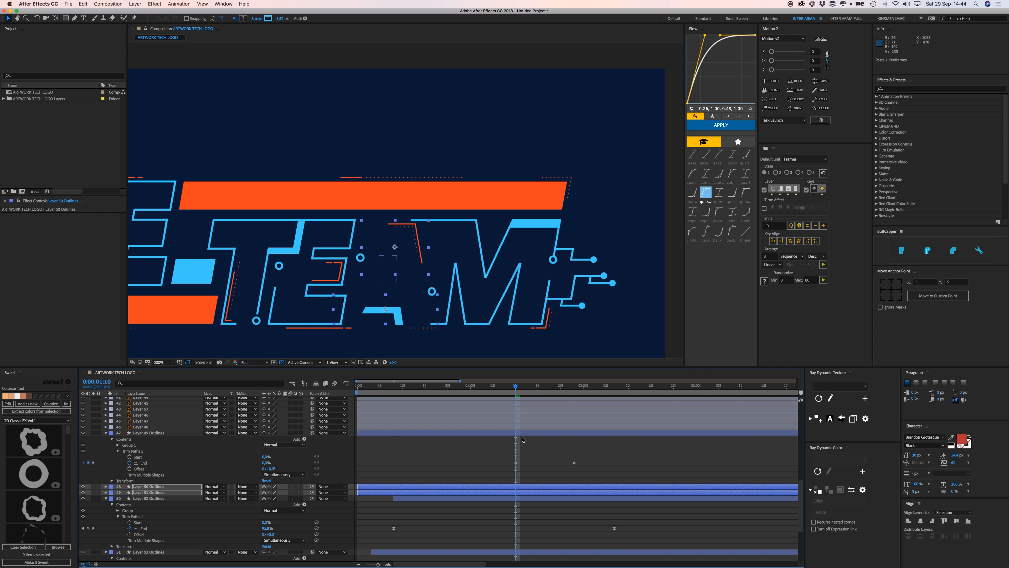
left_click(523, 435, "shift")
key("u")
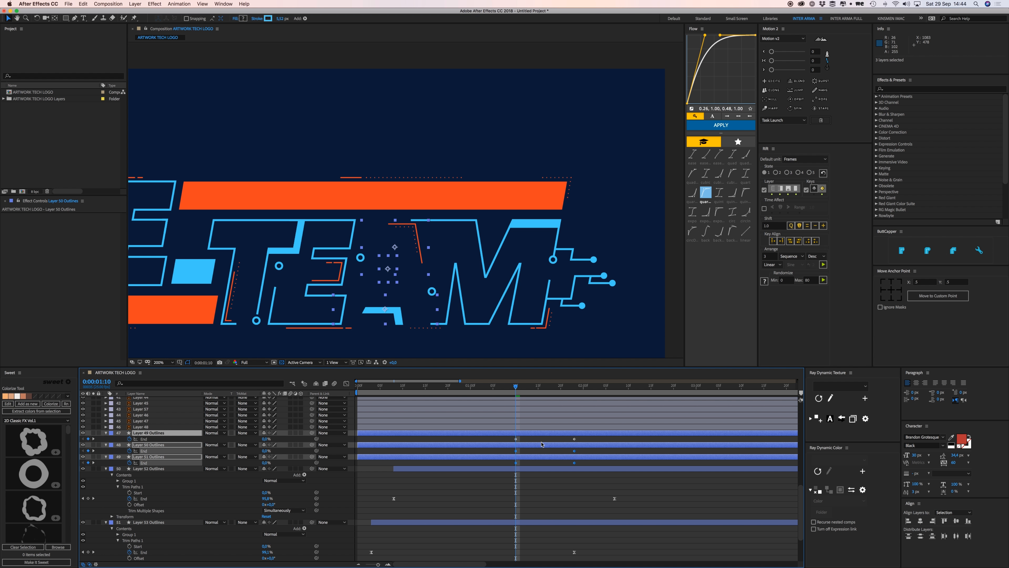
key("alt+bracketleft")
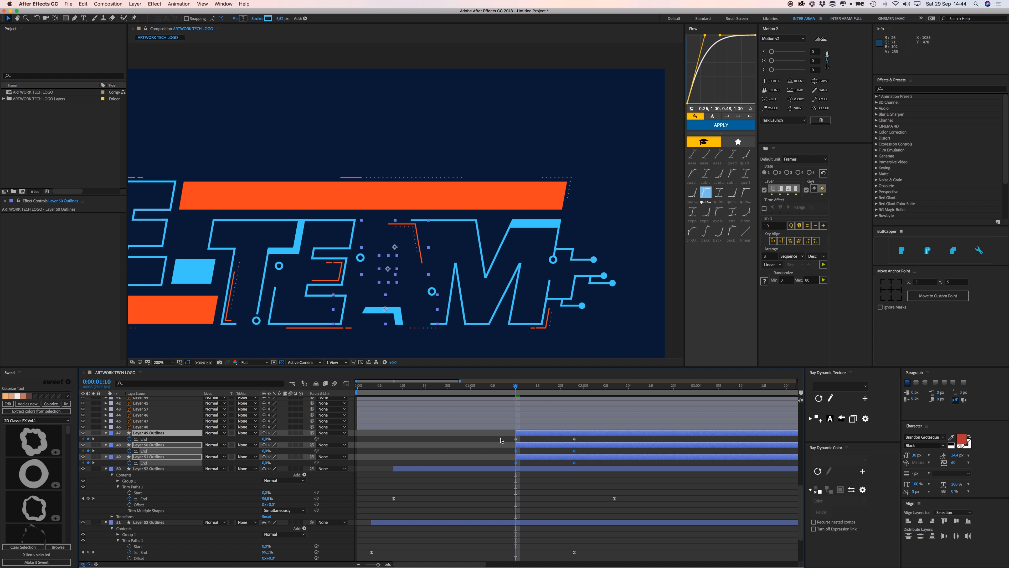
Apply Flow easing to the three layers' keyframes and preview the TEAM animation.
left_click_drag(501, 440, 578, 464)
left_click(735, 125)
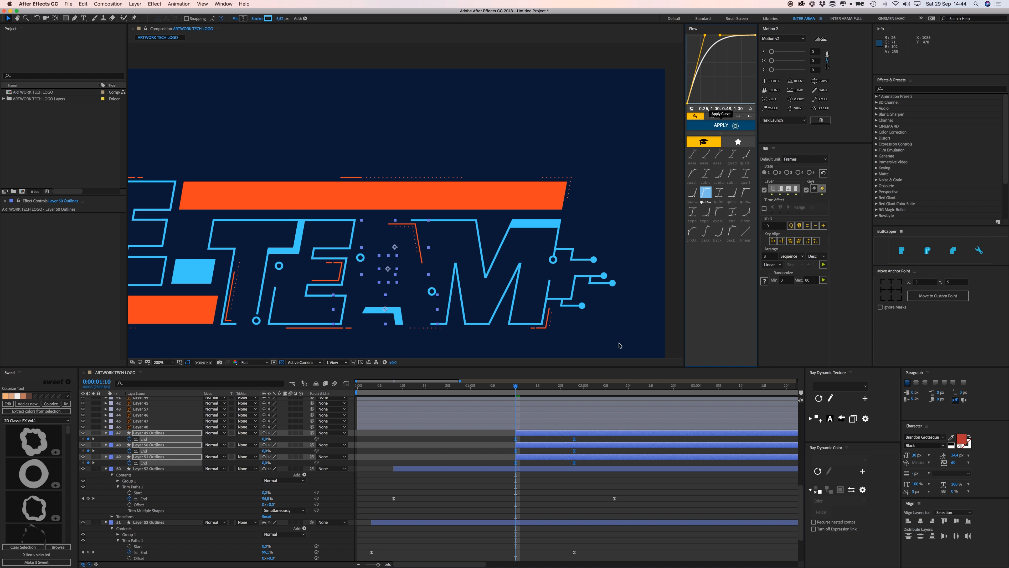
left_click(496, 450)
key("space")
Move the End keyframes of layers 47–49 later to 2:12 and preview again from 1:10.
key("space")
left_click_drag(551, 438, 591, 467)
left_click_drag(575, 463, 638, 463)
left_click_drag(528, 385, 512, 393)
key("space")
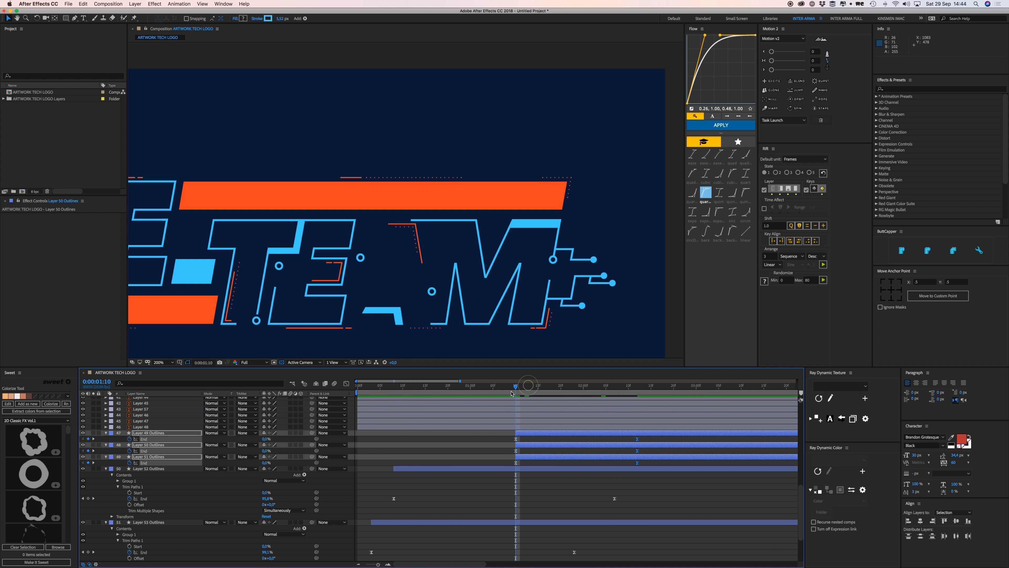
Flow-ease the End keyframes of layers 47–49, preview from 1:08, and shift those layers earlier.
key("space")
left_click_drag(497, 438, 640, 469)
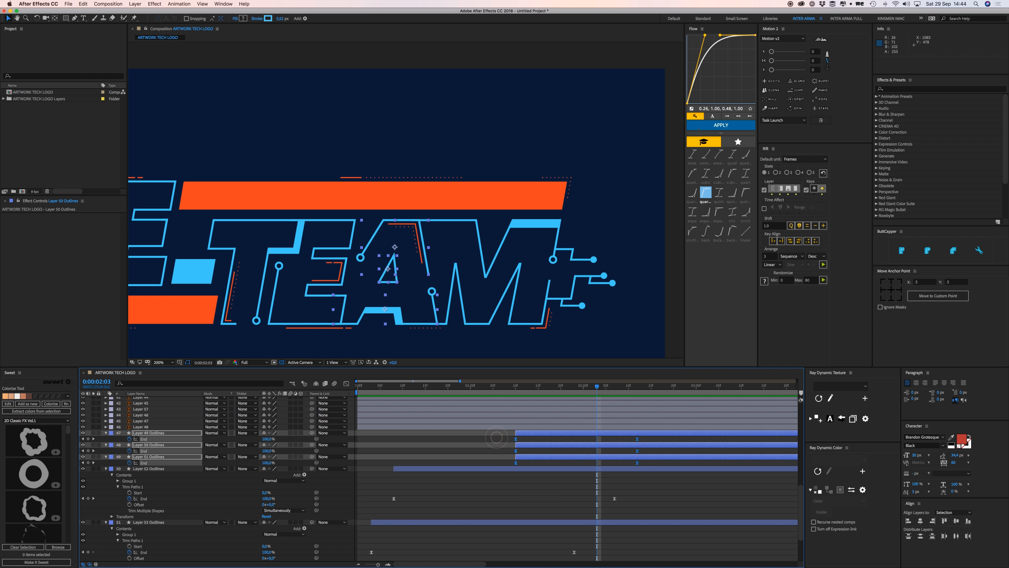
left_click(711, 126)
left_click(507, 386)
key("space")
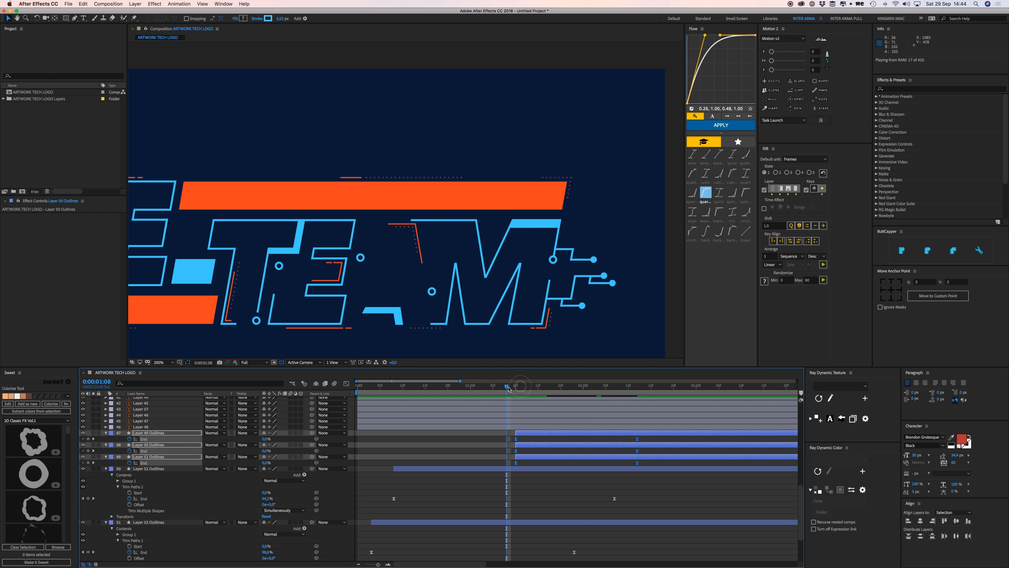
key("space")
left_click_drag(525, 433, 457, 434)
Keyframe Layer 49 Outlines' Trim Paths Offset from 0:00:00:20 to 20° at 0:00:00:24, aligned with End's keyframe.
left_click(424, 440)
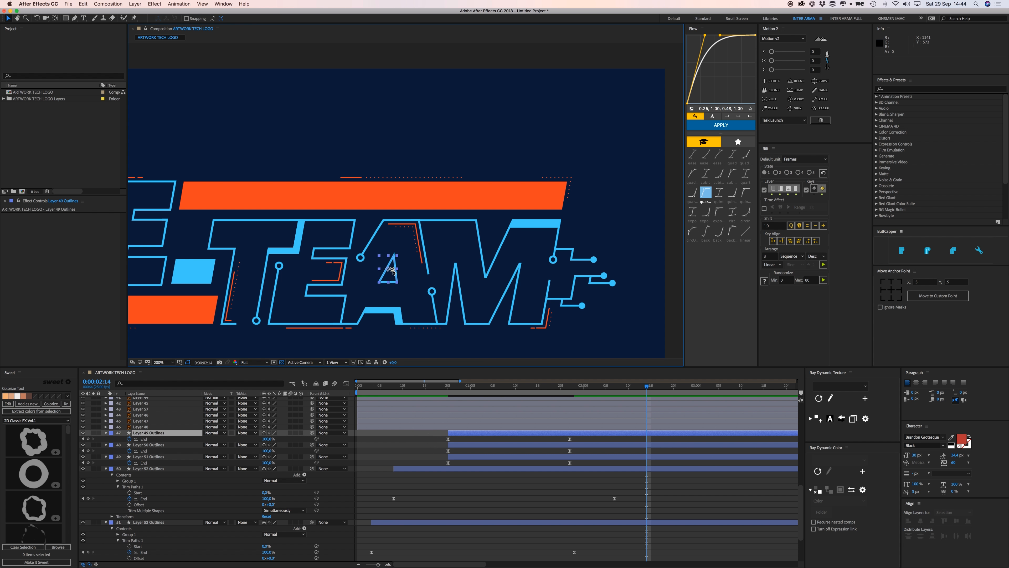
left_click_drag(459, 386, 447, 386)
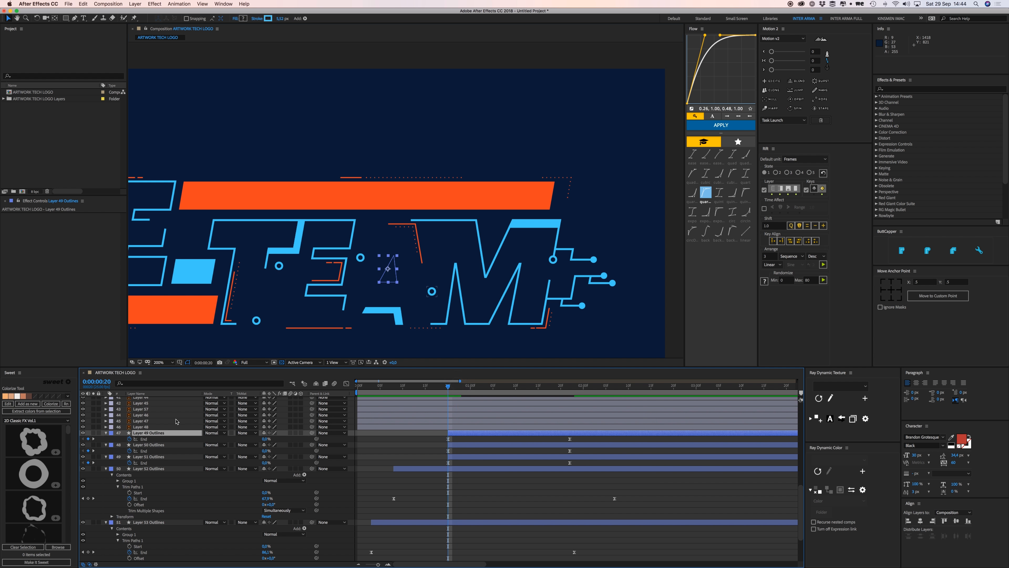
left_click(105, 433)
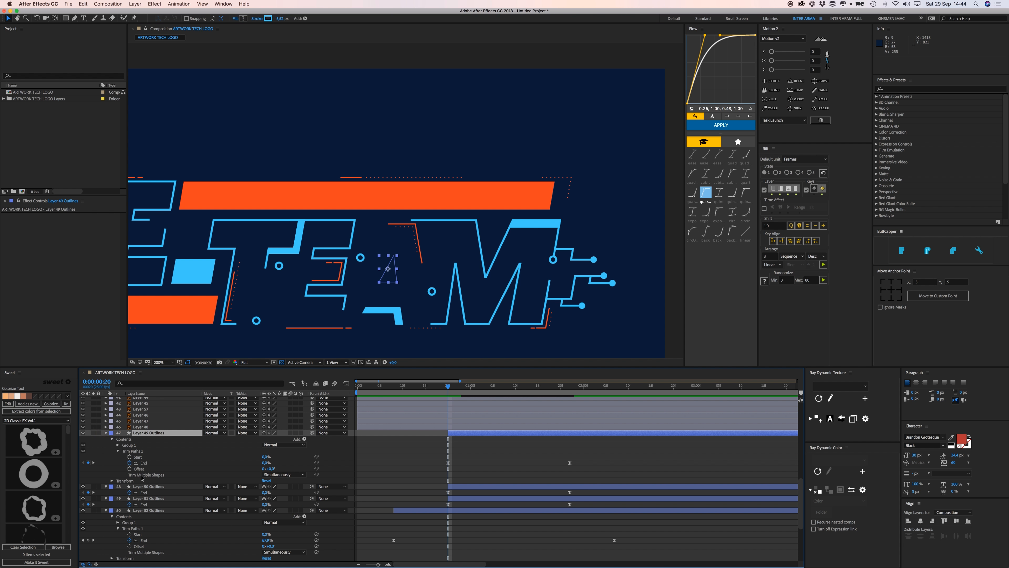
left_click(129, 451)
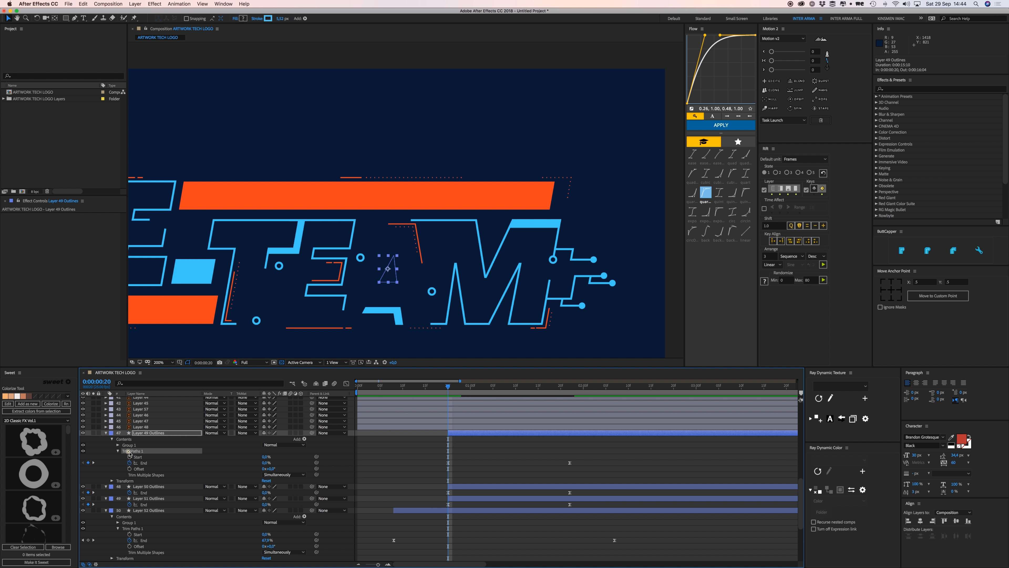
left_click(129, 469)
left_click_drag(455, 391, 466, 391)
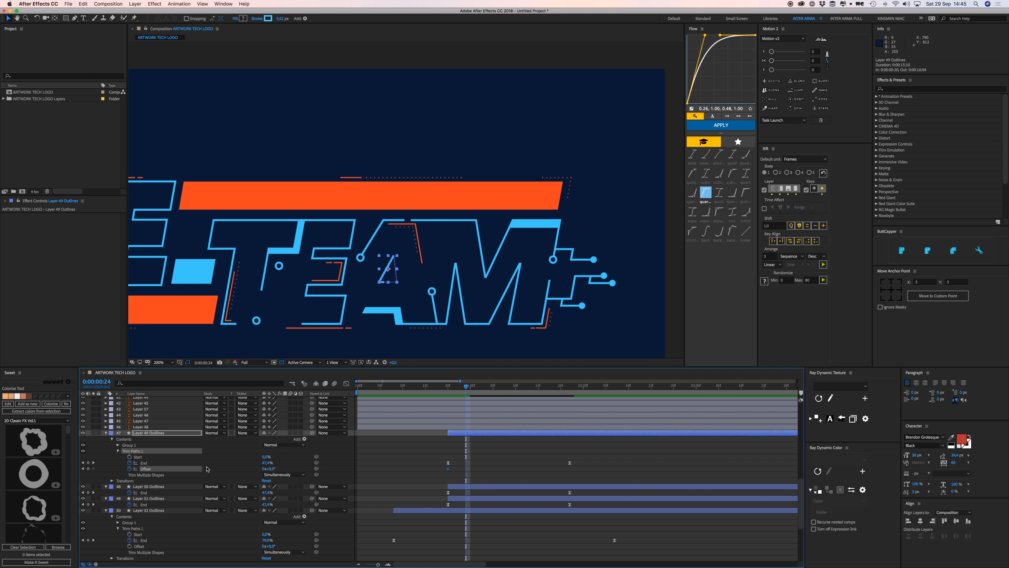
left_click_drag(272, 468, 273, 468)
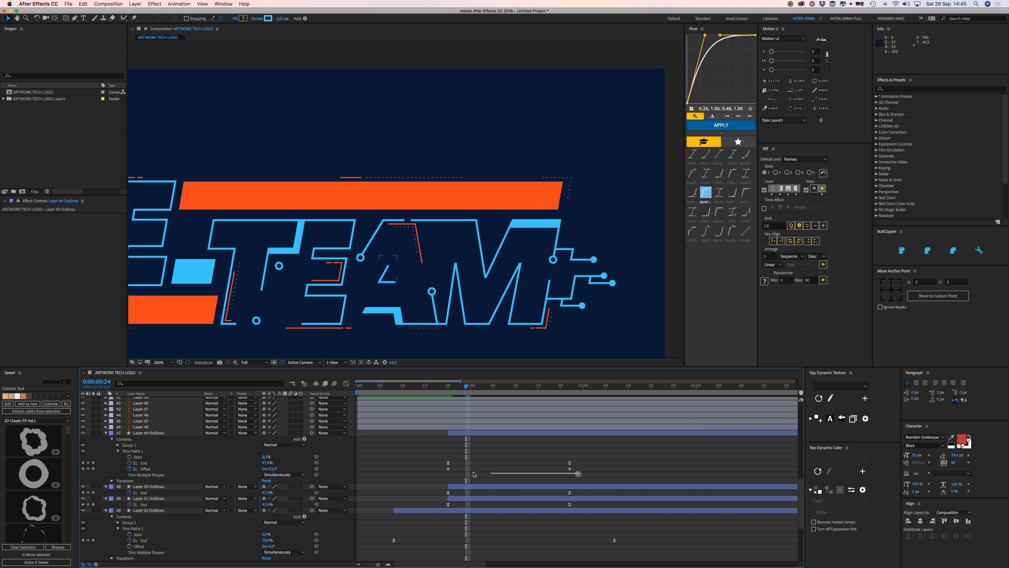
left_click_drag(467, 469, 579, 473)
Apply Flow easing to the Offset keyframes and preview from 0:00:00:16.
left_click(721, 125)
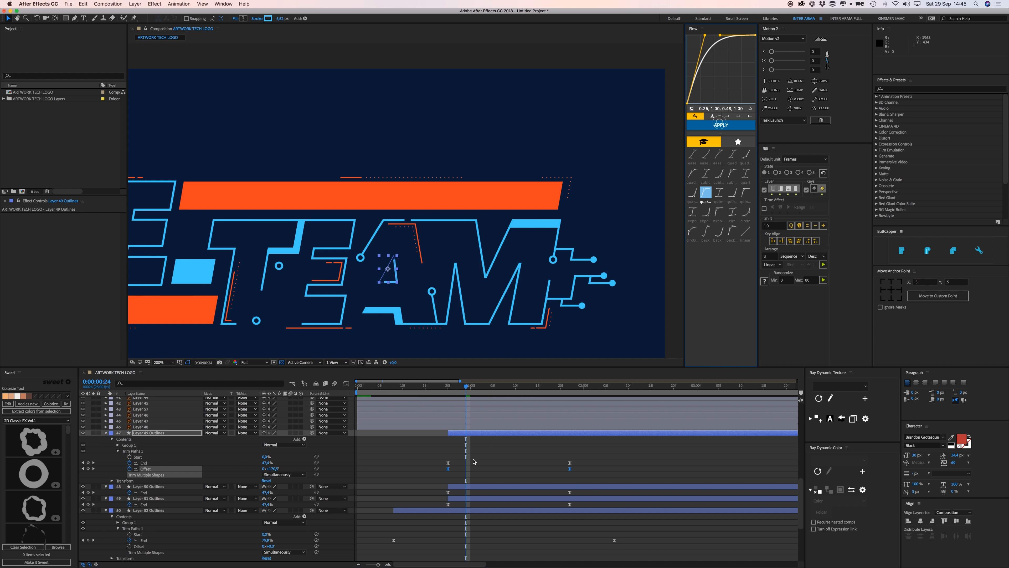
key("space")
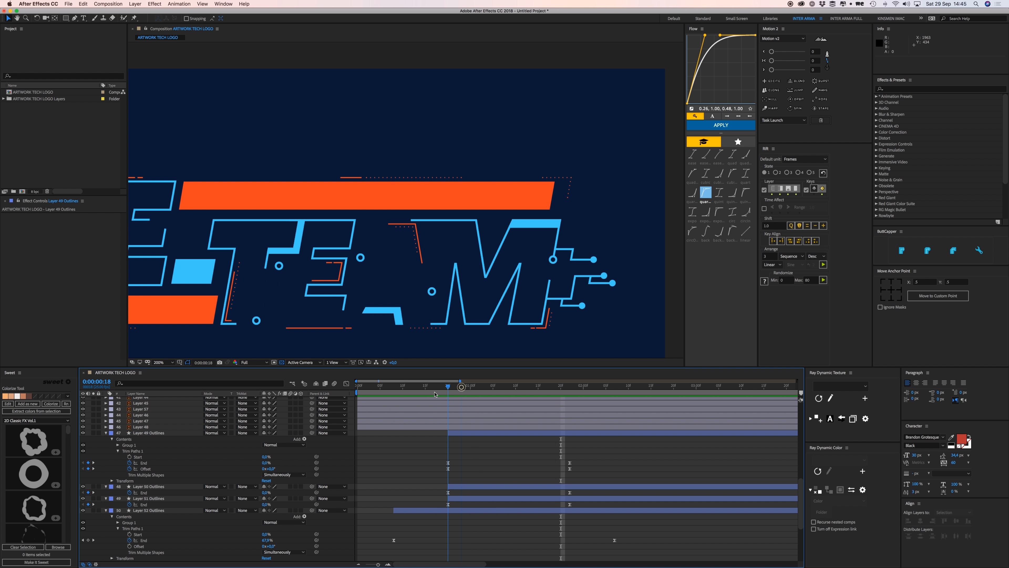
left_click(434, 393)
key("space")
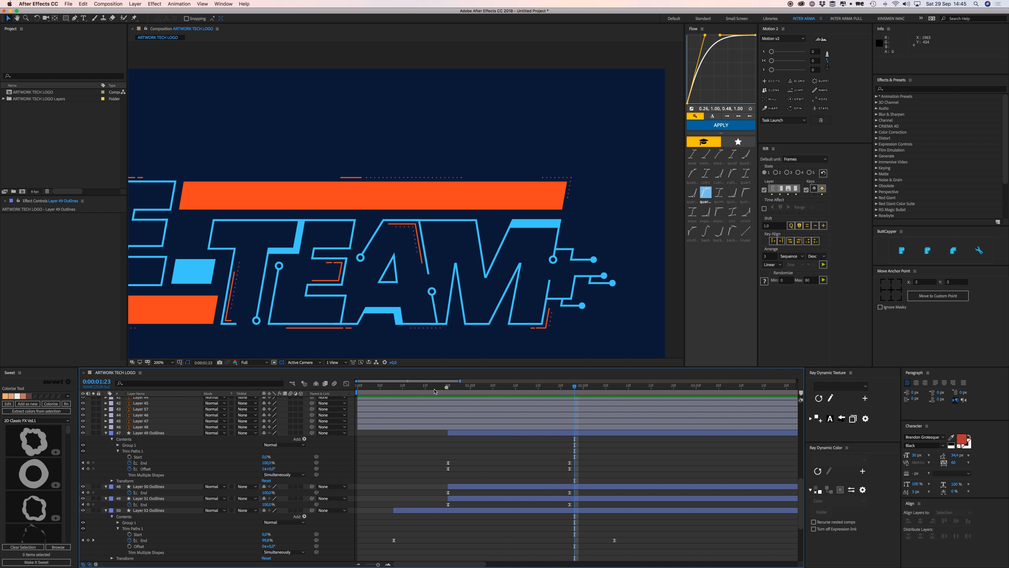
left_click(431, 392)
key("space")
key("space")
Show animated properties with U and stagger the start times of Layers 49, 50 and 51 Outlines.
left_click(481, 453)
key("u")
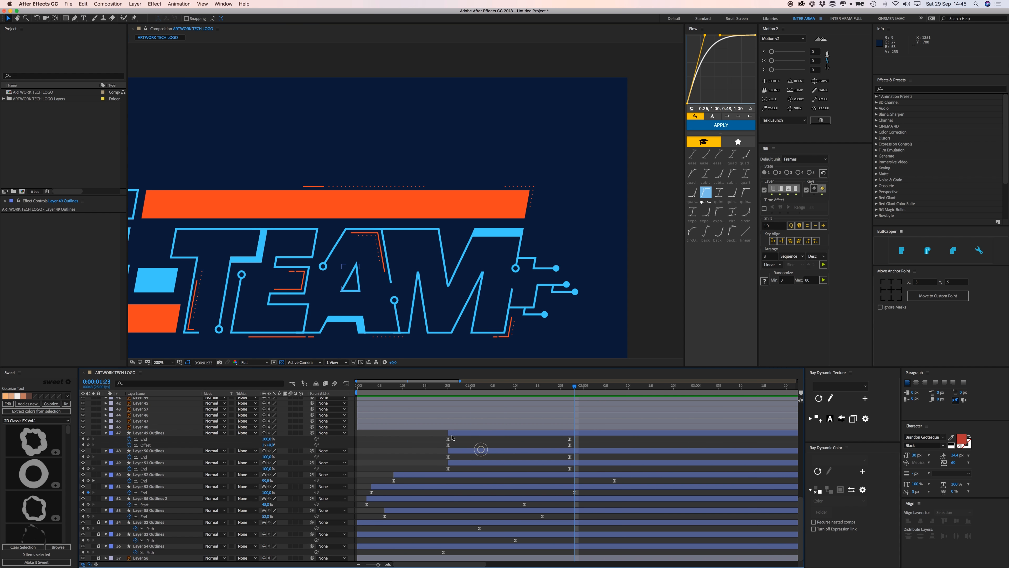
left_click_drag(466, 433, 436, 433)
left_click(451, 433, "shift")
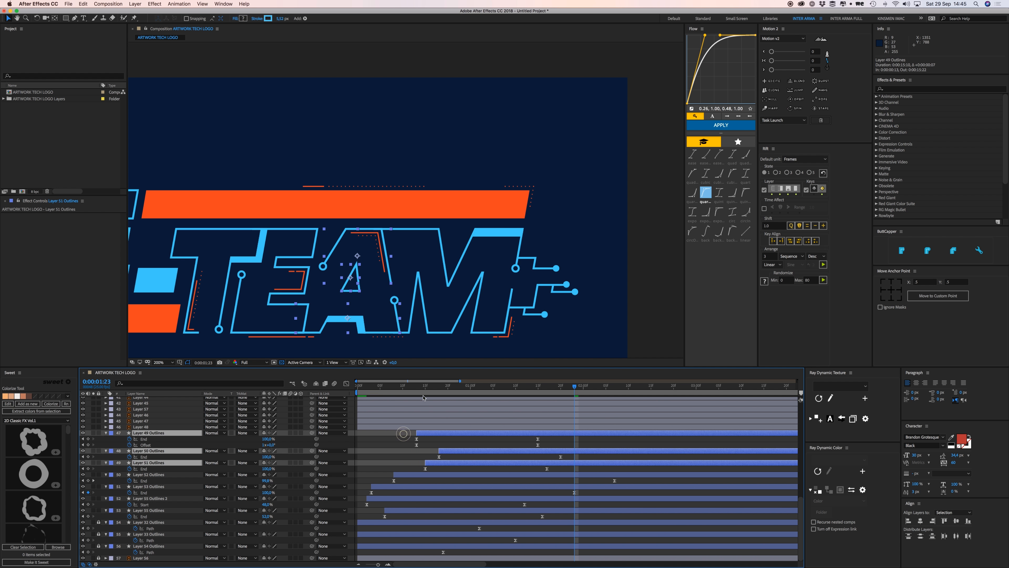
left_click_drag(424, 385, 384, 389)
key("space")
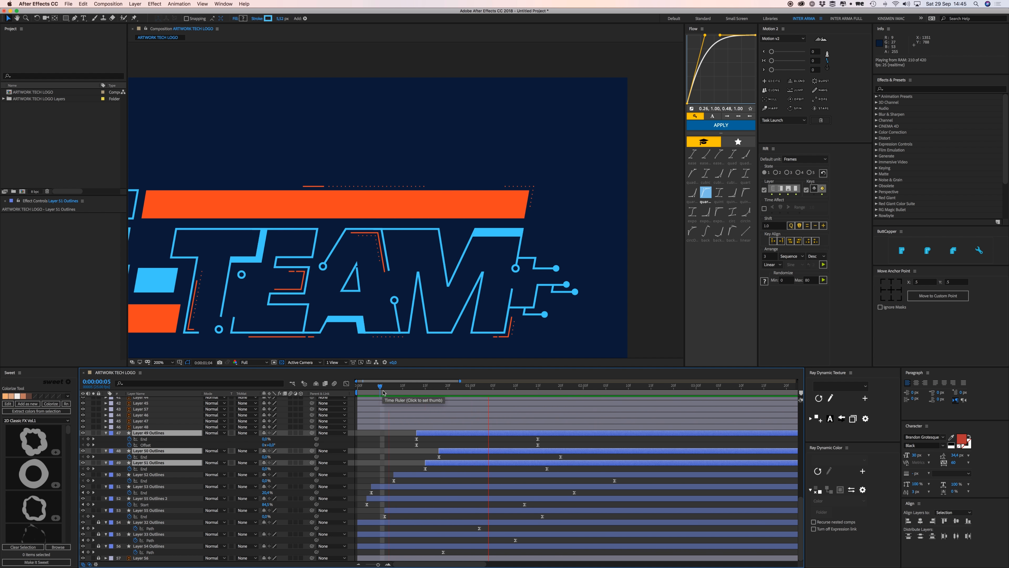
key("space")
left_click(401, 409)
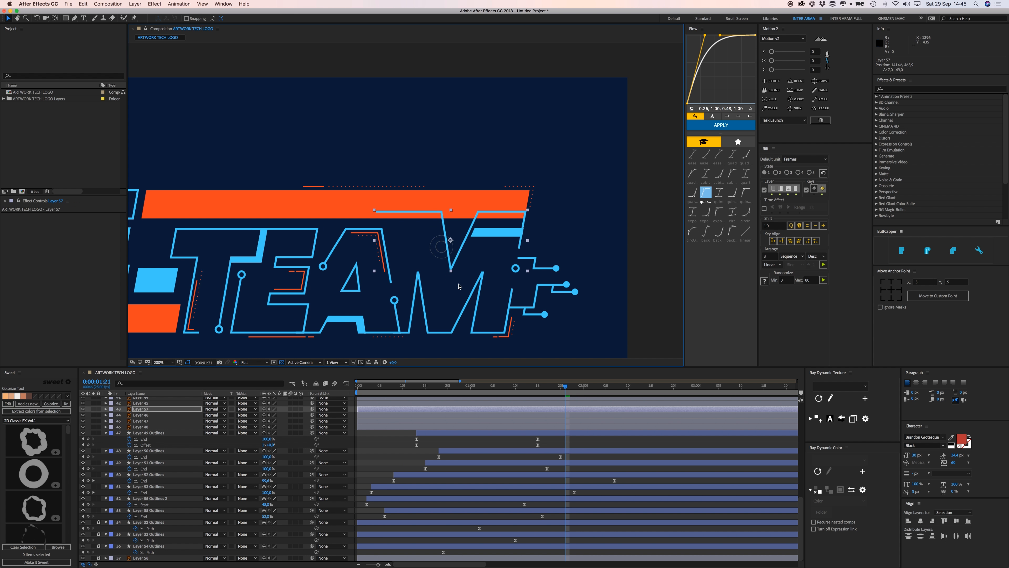
Convert Layers 57 and 46 into shape outline layers and delete the original vector layers.
left_click_drag(472, 304, 478, 326)
key("super+z")
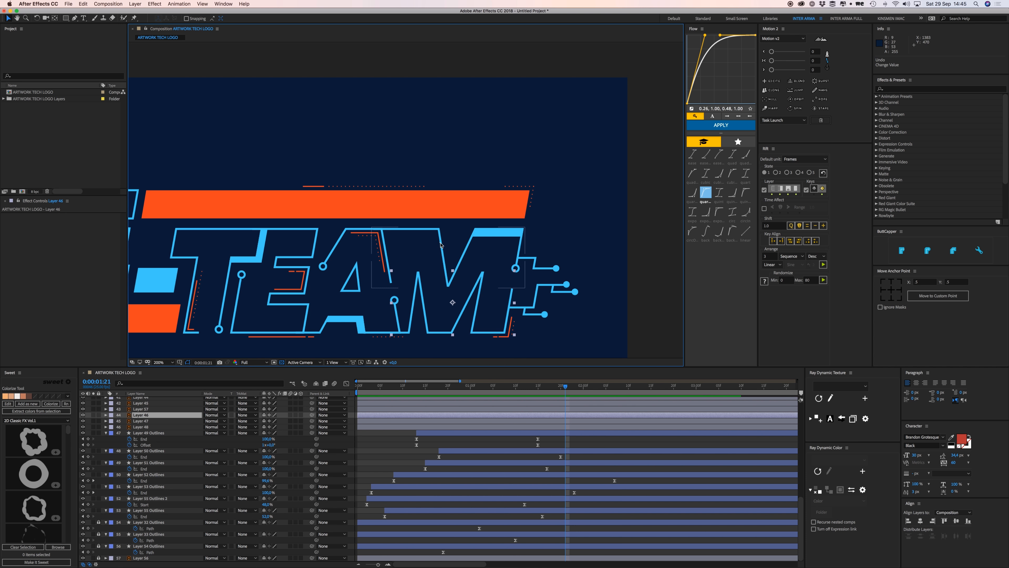
right_click(440, 243, "shift")
mouse_move(469, 370)
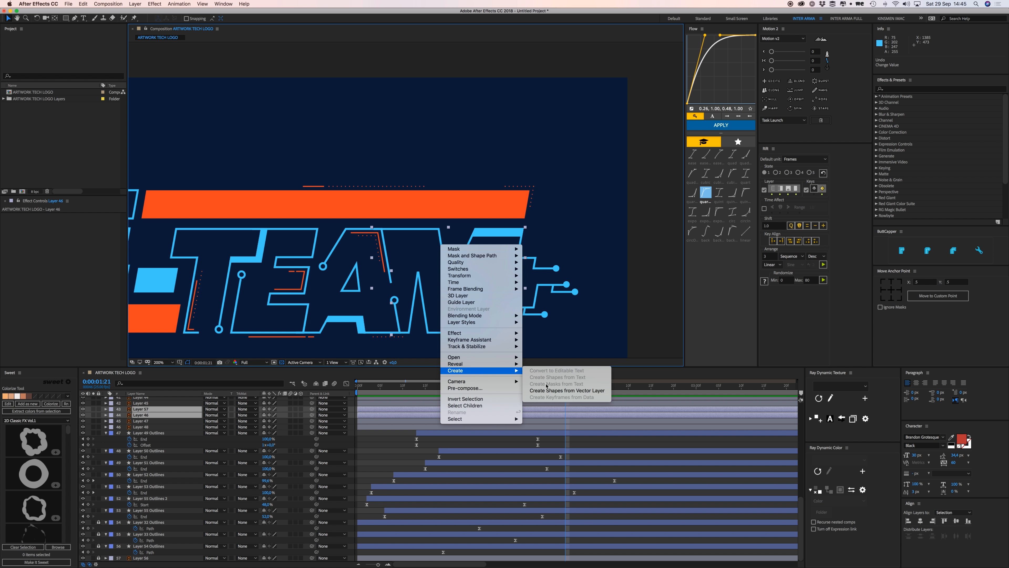
left_click(549, 390)
left_click(148, 415)
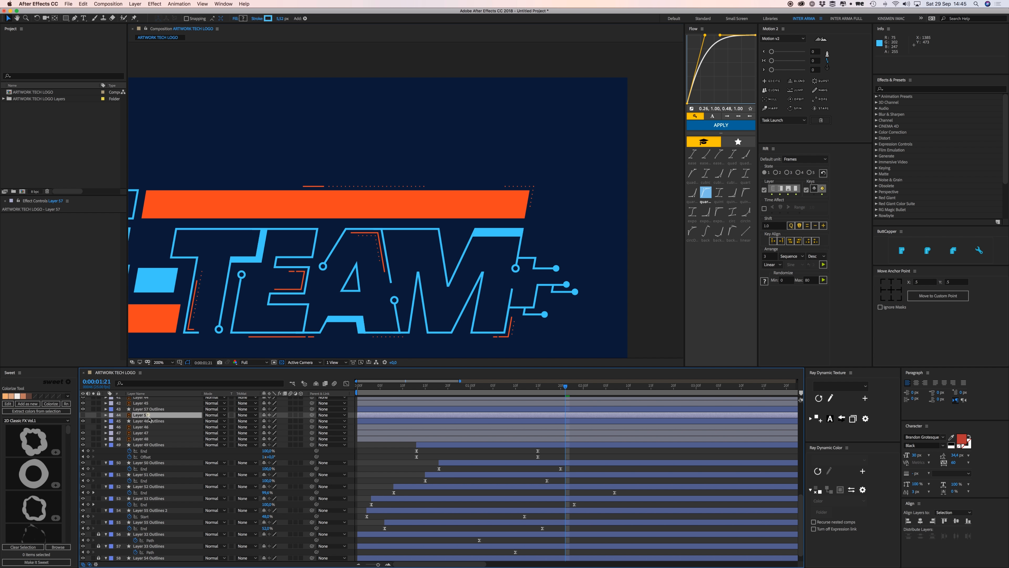
left_click(147, 428, "super")
key("Delete")
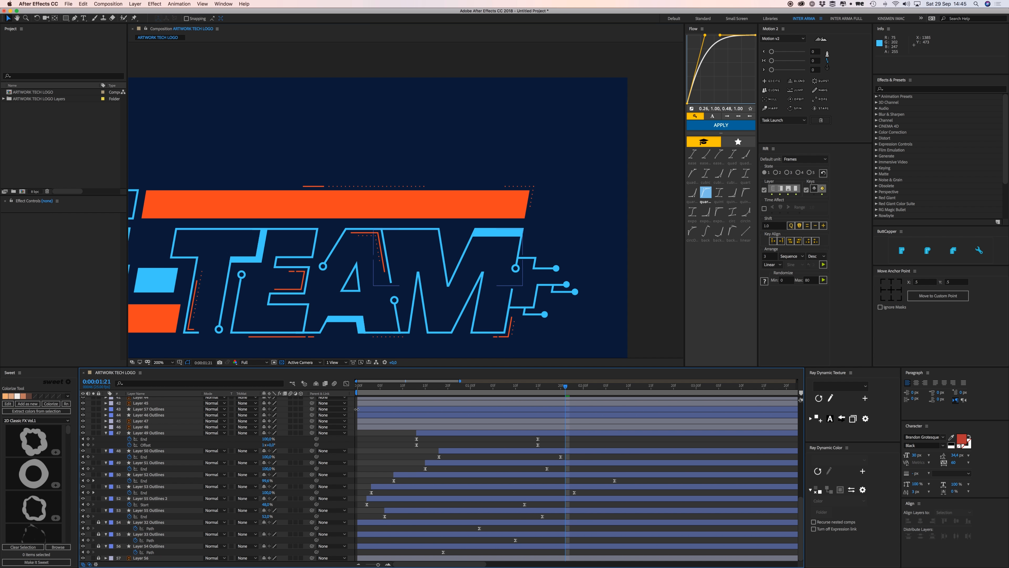
Move Layer 57 and Layer 46 Outlines below Layer 48.
left_click(361, 409)
left_click(360, 414, "shift")
left_click_drag(167, 415, 288, 428)
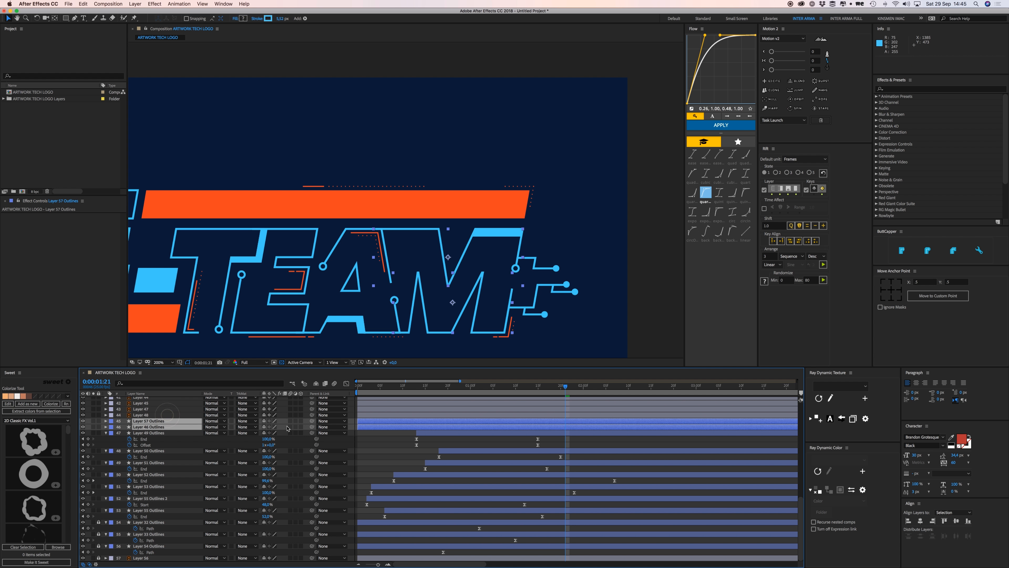
left_click(384, 440)
left_click(106, 421)
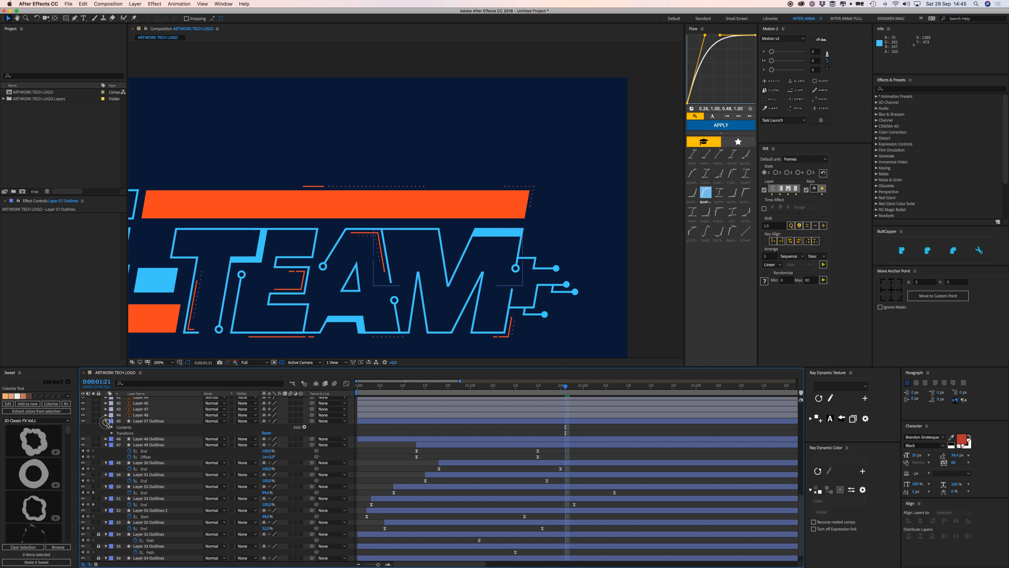
Paste Layer 50 Outlines' End keyframes onto Layer 57 and 46 Outlines and preview the M draw-on.
left_click_drag(581, 473, 418, 457)
left_click(457, 421)
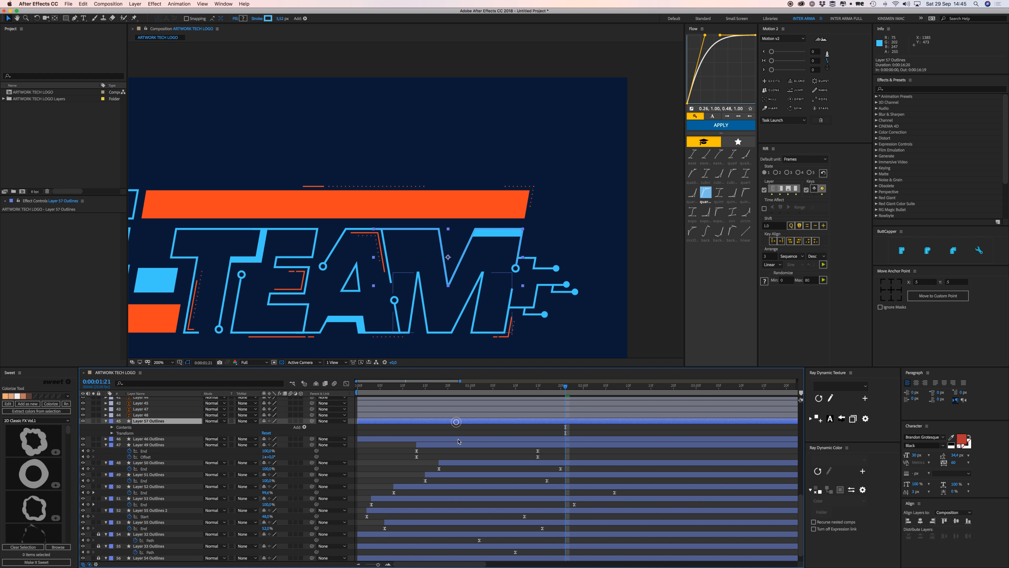
left_click(458, 439, "shift")
key("super+v")
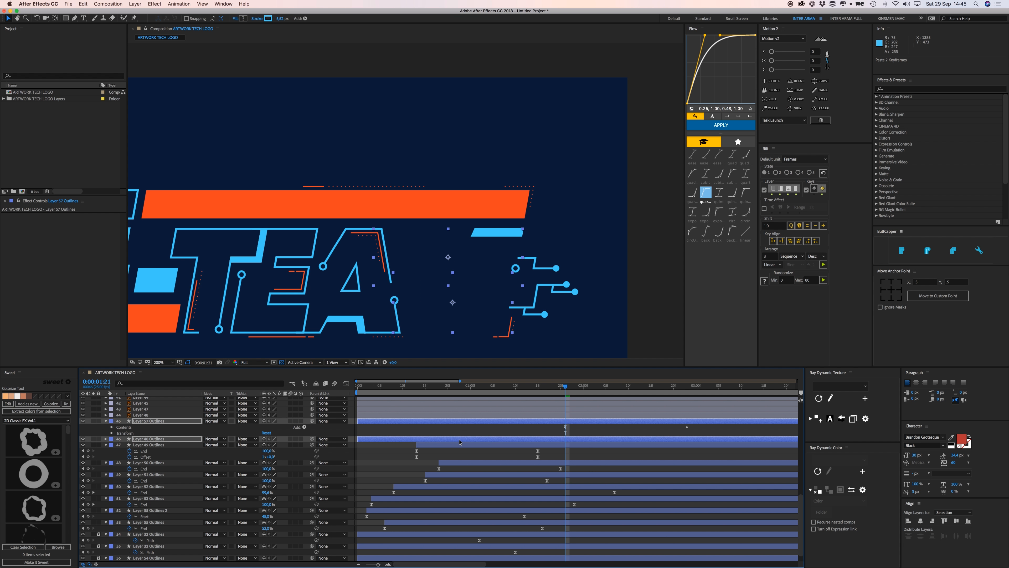
key("u")
left_click(511, 429)
key("space")
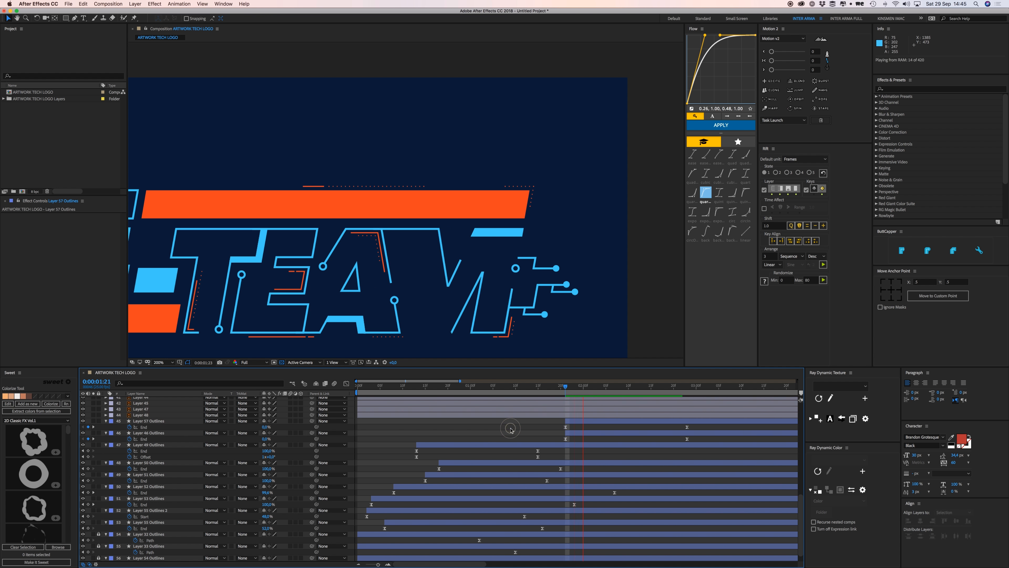
key("space")
Start Layer 46 and 57 Outlines 6 frames earlier, checking at 0:00:00:14.
left_click_drag(690, 433, 573, 421)
left_click(663, 421, "shift")
left_click_drag(488, 386, 418, 319)
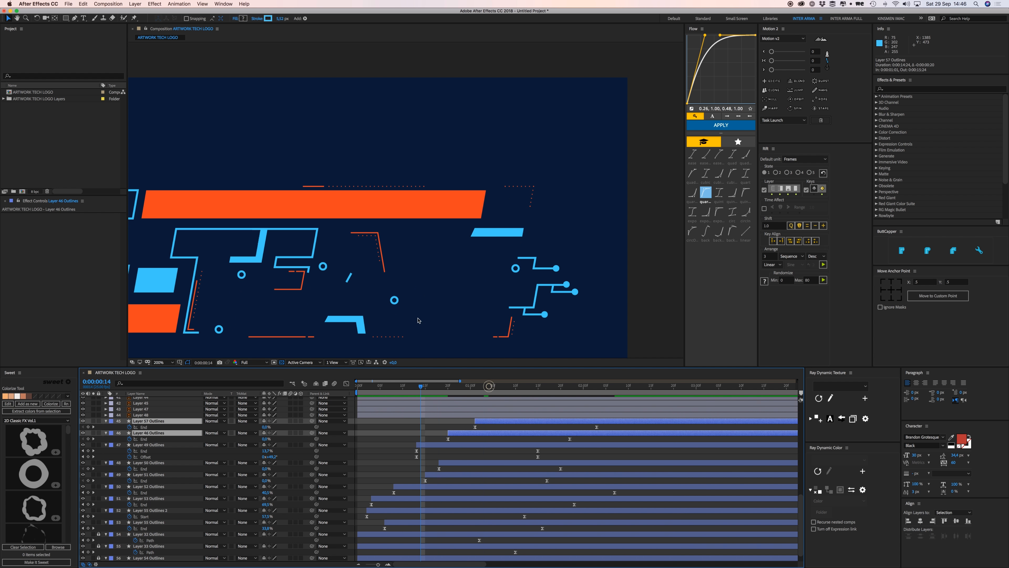
Fit and preview the logo, then move Layer 46 Outlines' End keyframe to 2:08 with Flow ease.
scroll(425, 254, "left", 5)
scroll(425, 255, "down", 3)
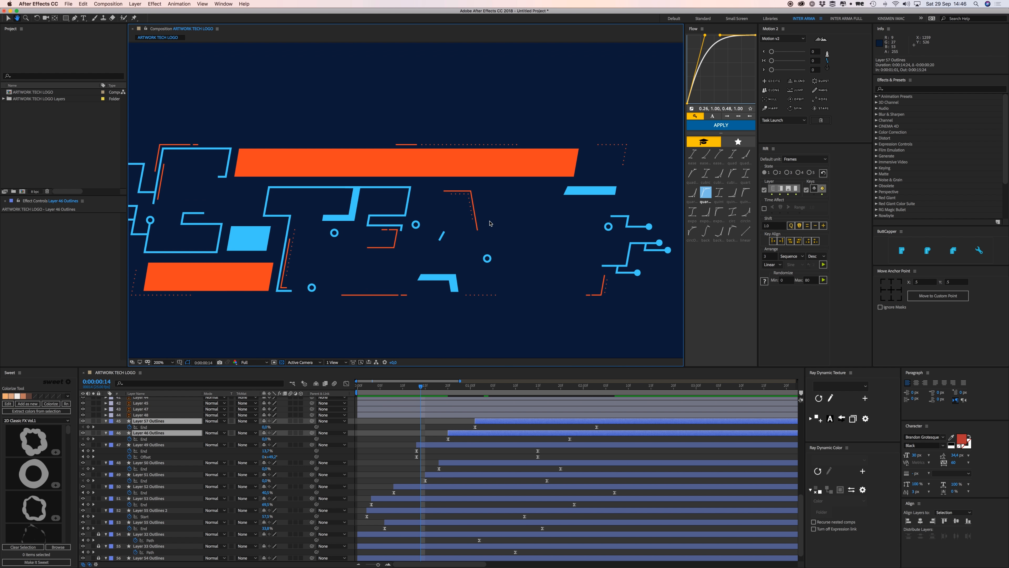
key("shift+slash")
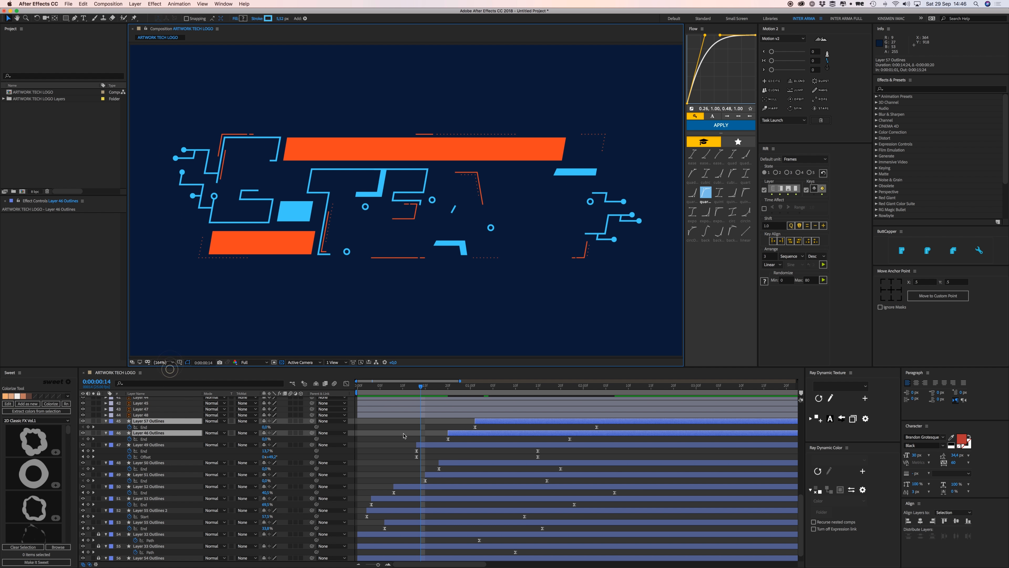
key("space")
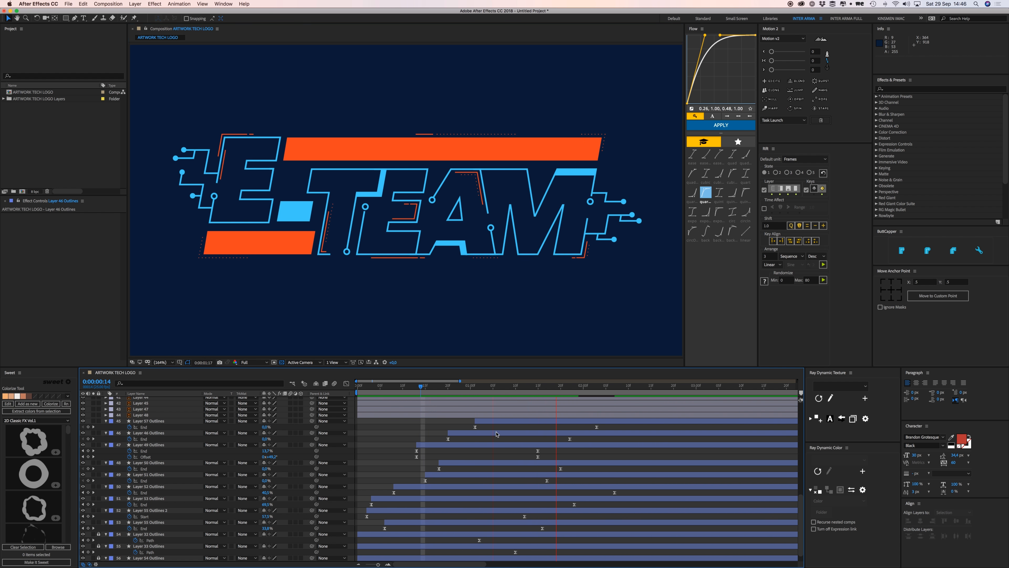
key("space")
left_click_drag(572, 439, 619, 439)
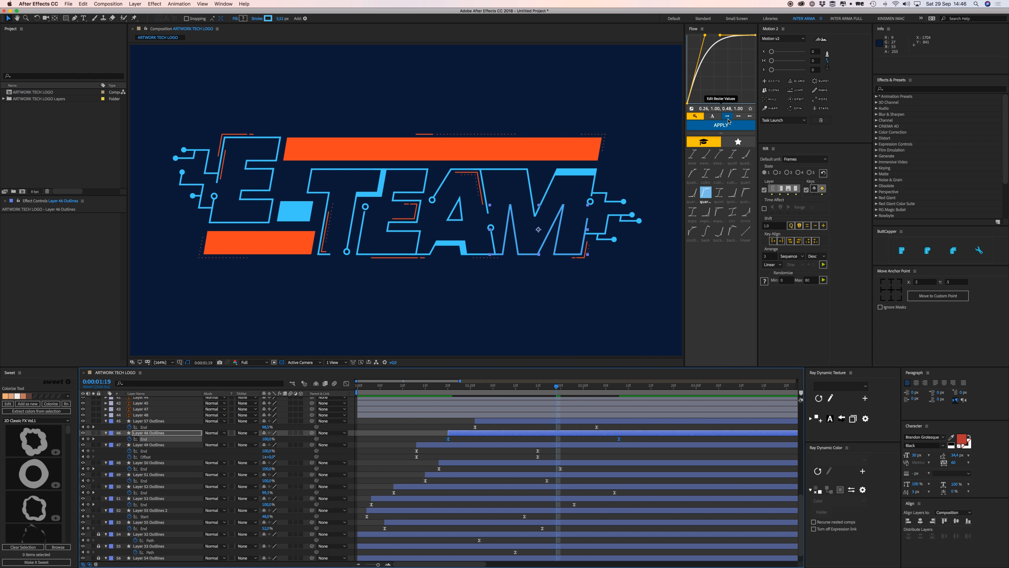
left_click(727, 125)
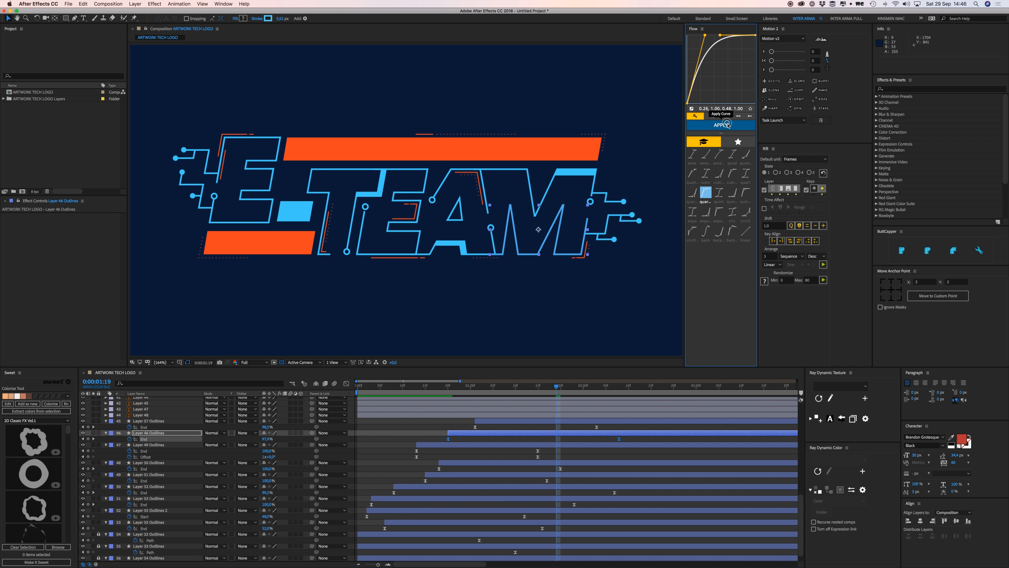
Select Layer 57 Outlines and RAM-preview the logo animation.
left_click(493, 421)
key("space")
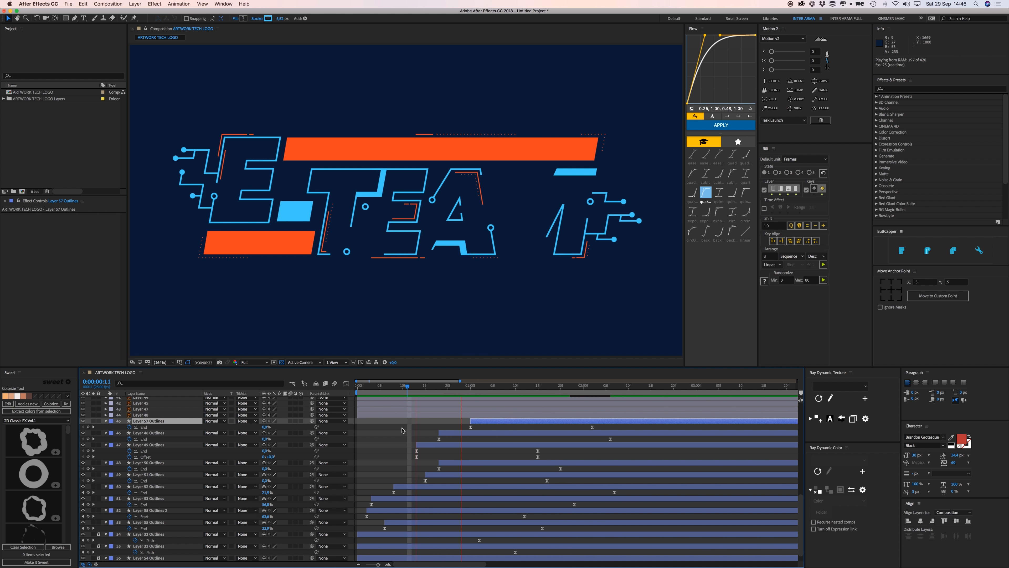
key("space")
key("space")
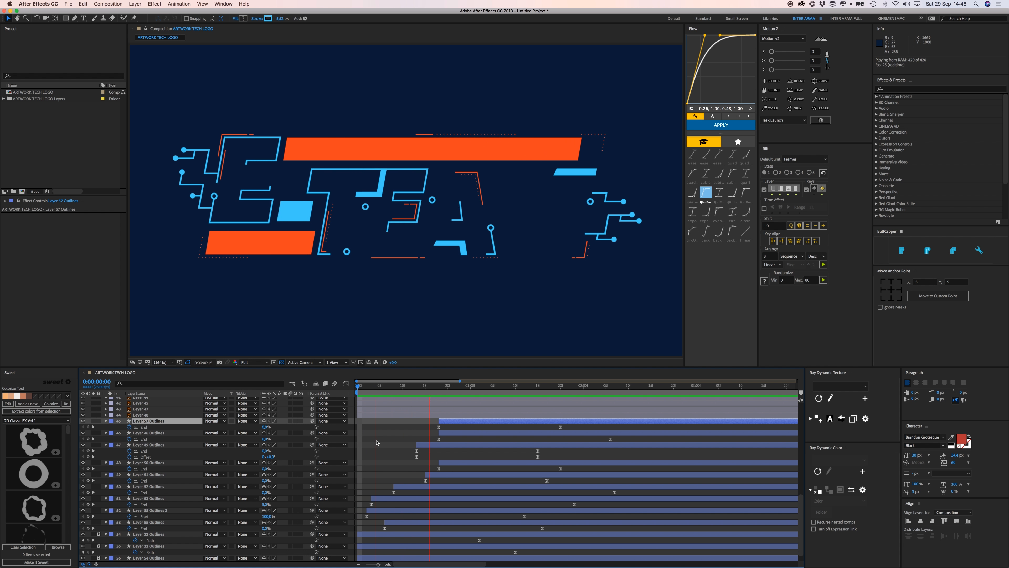
key("space")
Move Layer 52 Outlines' End keyframe slightly later, give it a quint Flow ease, and preview.
left_click(384, 456)
left_click(407, 234)
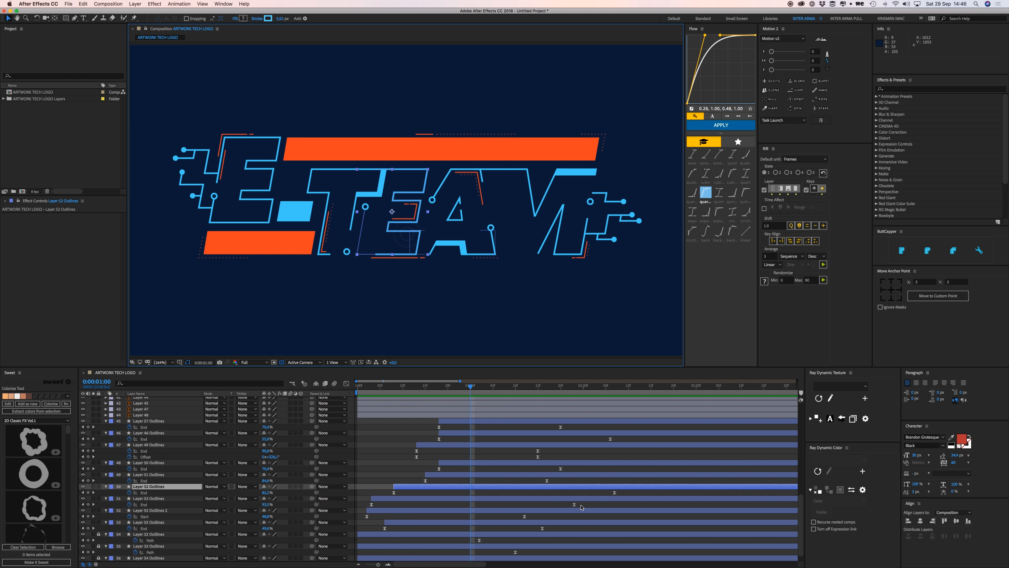
left_click_drag(615, 492, 633, 492)
left_click(719, 193)
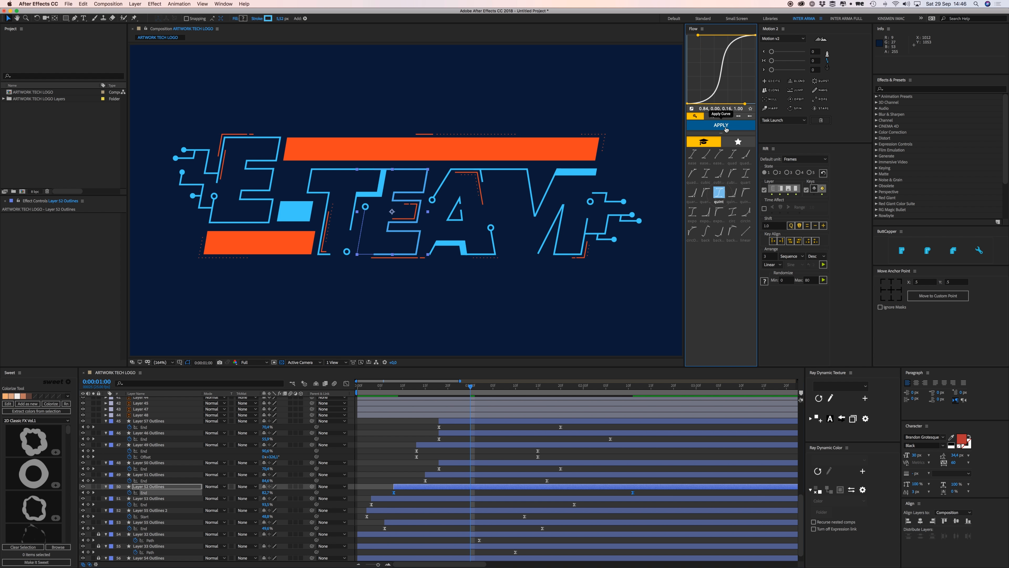
left_click(722, 125)
left_click(421, 461)
key("space")
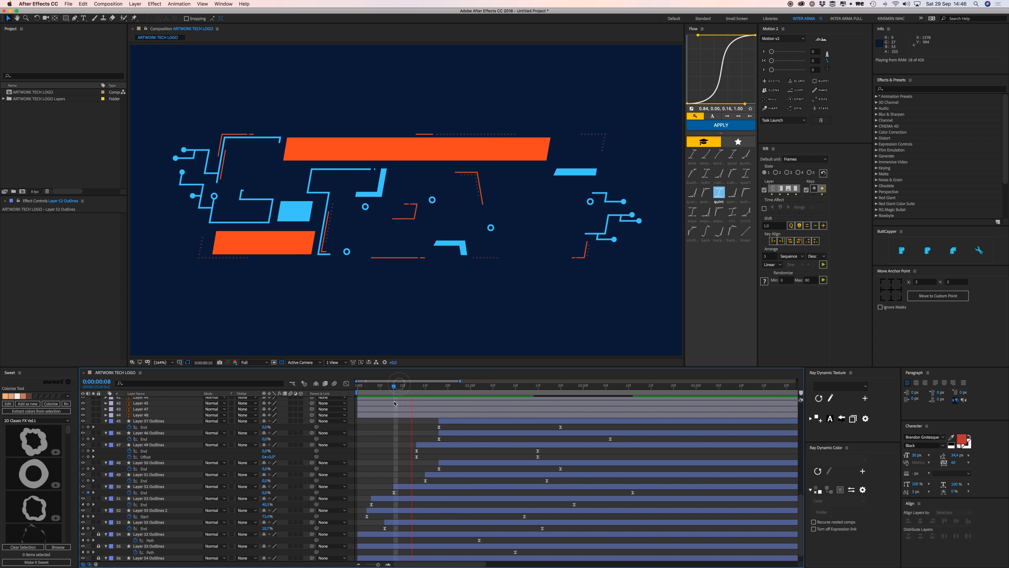
Select both Layer 52 End keyframes and switch their Flow ease to quart.
left_click(402, 489)
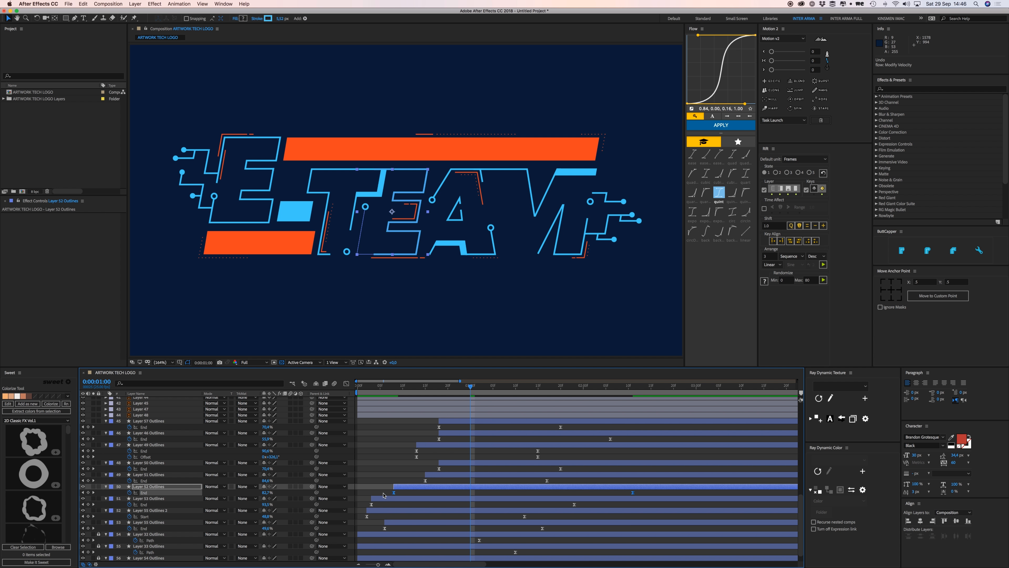
left_click_drag(384, 491, 636, 494)
left_click(633, 493, "super")
right_click(633, 493)
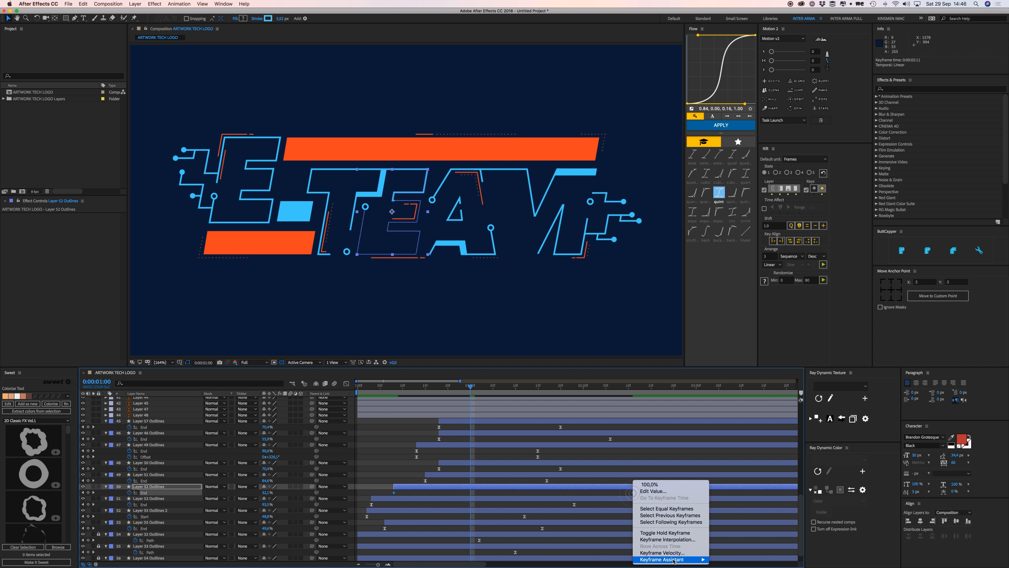
left_click(612, 495)
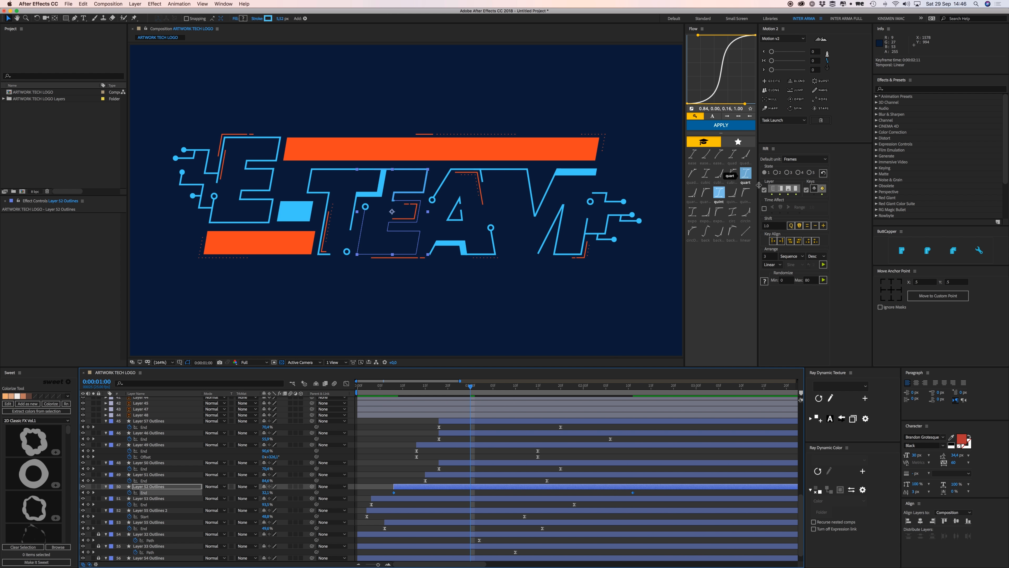
left_click(746, 174)
left_click(732, 126)
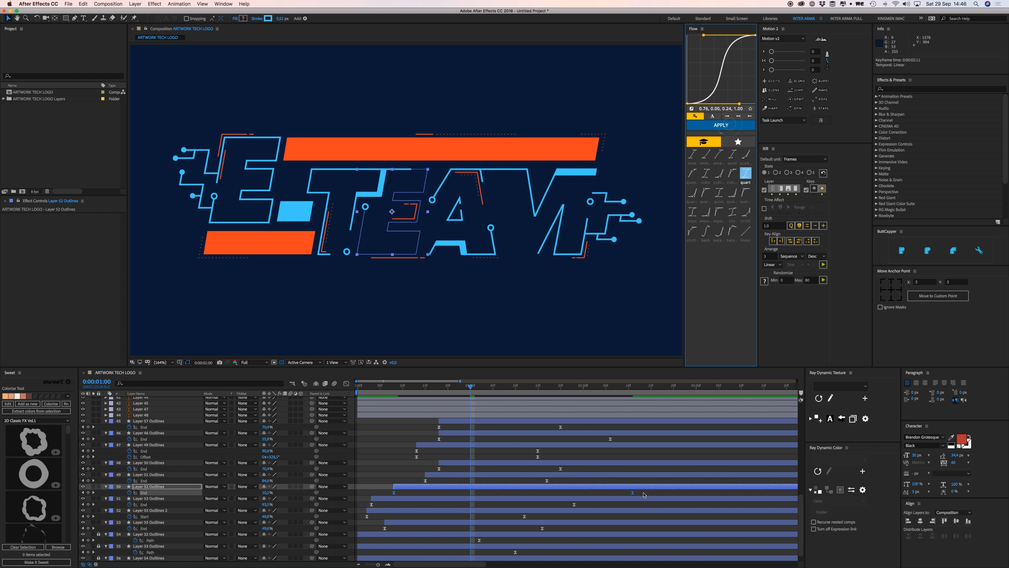
Shift Layer 52 Outlines three frames earlier to 0:00:00:15 and preview.
mouse_move(428, 385)
left_mouse_down()
mouse_move(412, 385)
mouse_move(425, 386)
left_mouse_up()
left_click_drag(412, 487, 385, 492)
key("space")
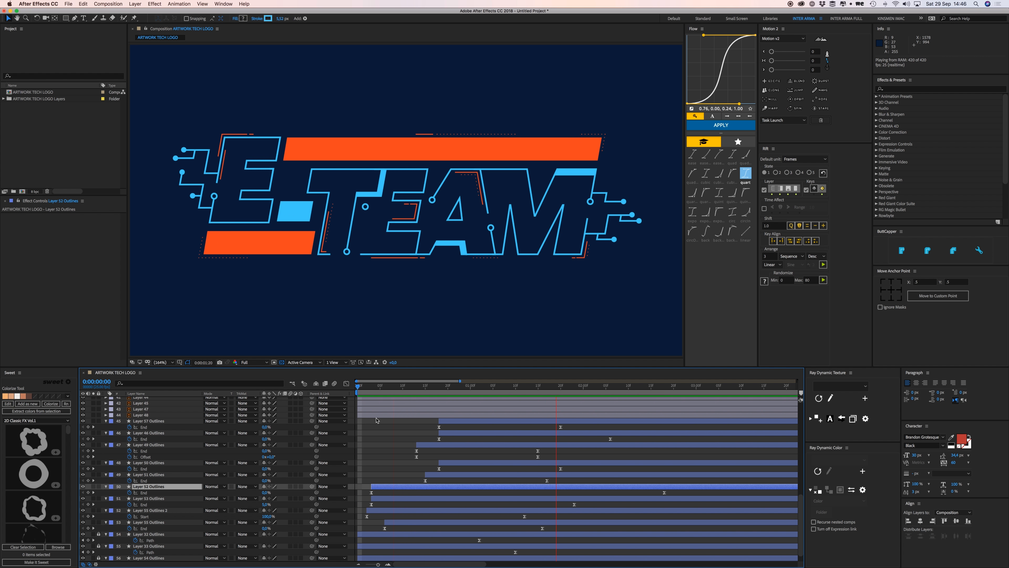
Move Layer 52's last End keyframe to 0:00:01:13 and set End to 56% at 0:00:01:08.
key("space")
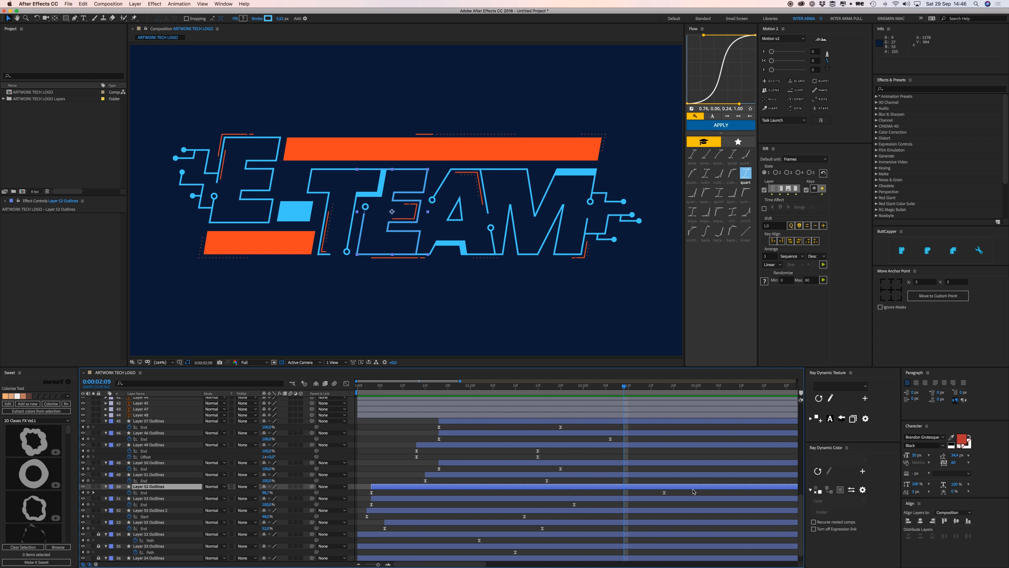
left_click_drag(665, 493, 511, 500)
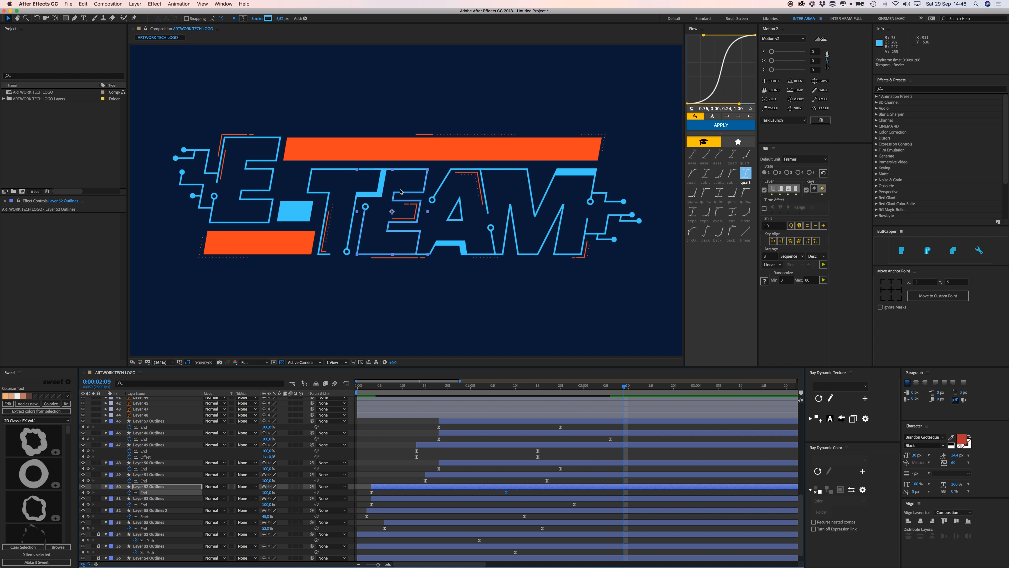
left_click(517, 385)
left_click_drag(271, 494, 256, 493)
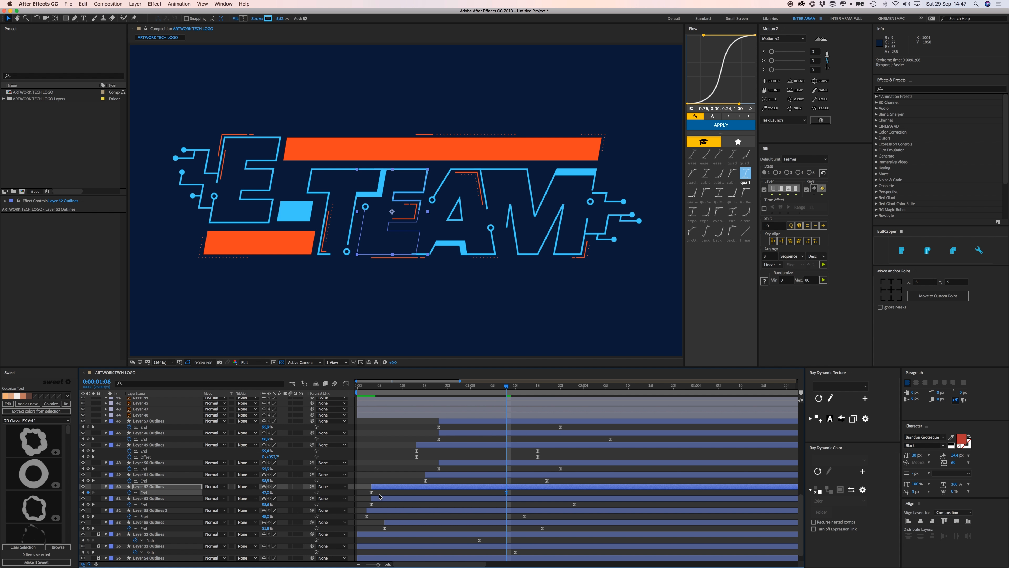
Duplicate Layer 52 Outlines with Cmd+D and reveal the copy's Contents > Trim Paths 1.
key("super+d")
left_click(106, 487)
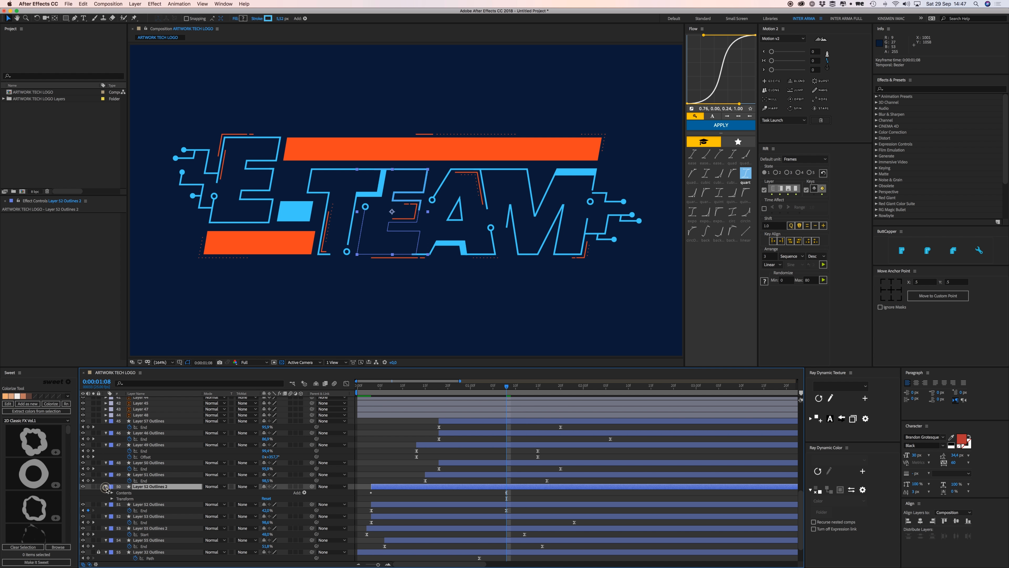
left_click(112, 493)
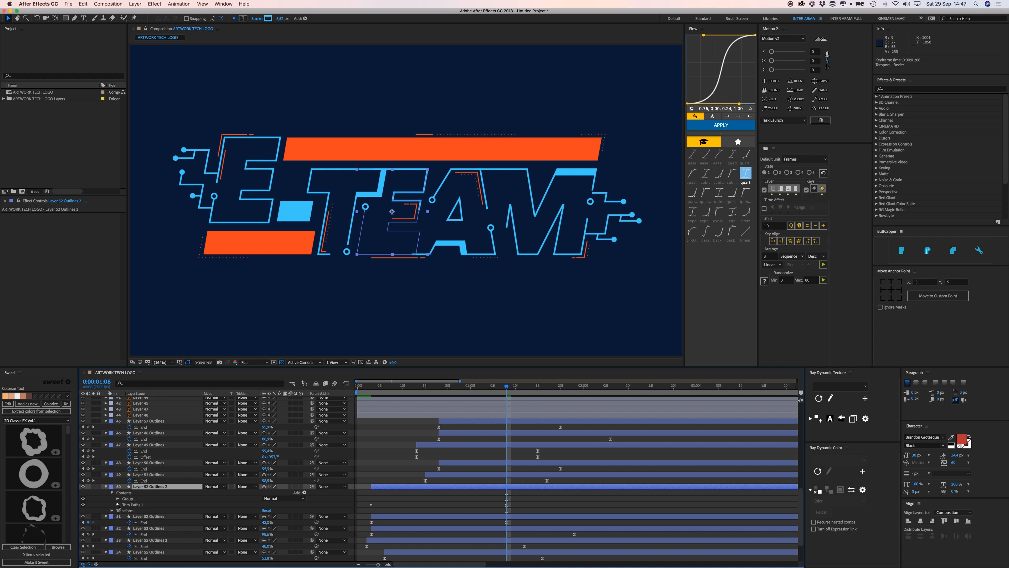
left_click(118, 504)
left_click(425, 516)
Show Layer 52 Outlines 2's Trim Paths 1 alongside the original layer's keyframed End property.
key("u")
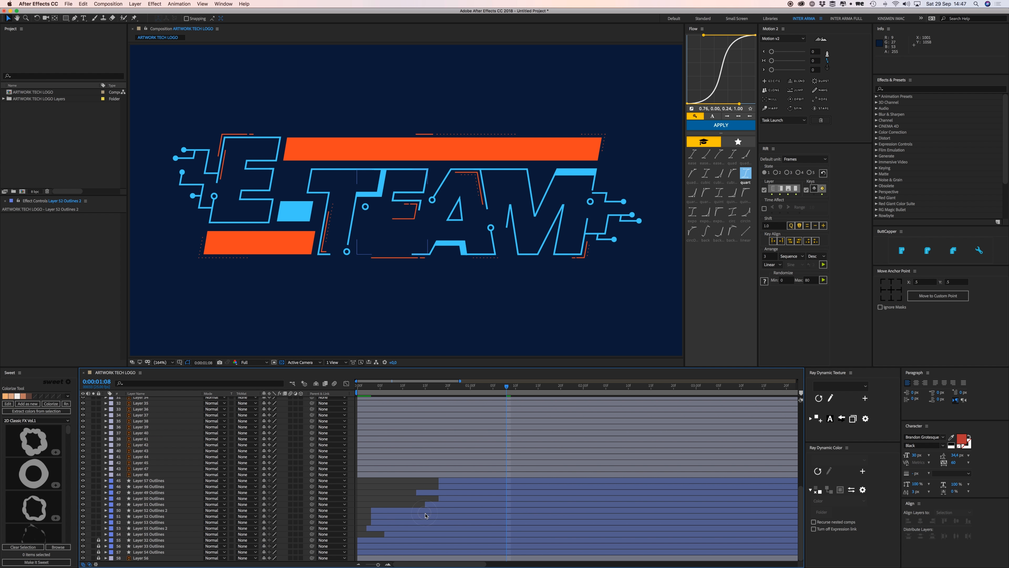
left_click(387, 511)
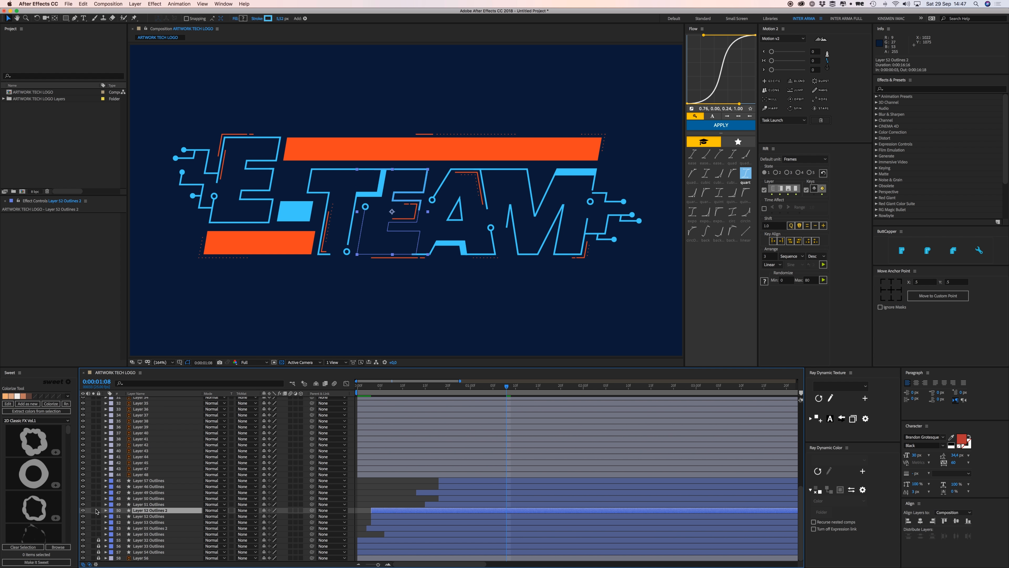
left_click(106, 511)
left_click(112, 516)
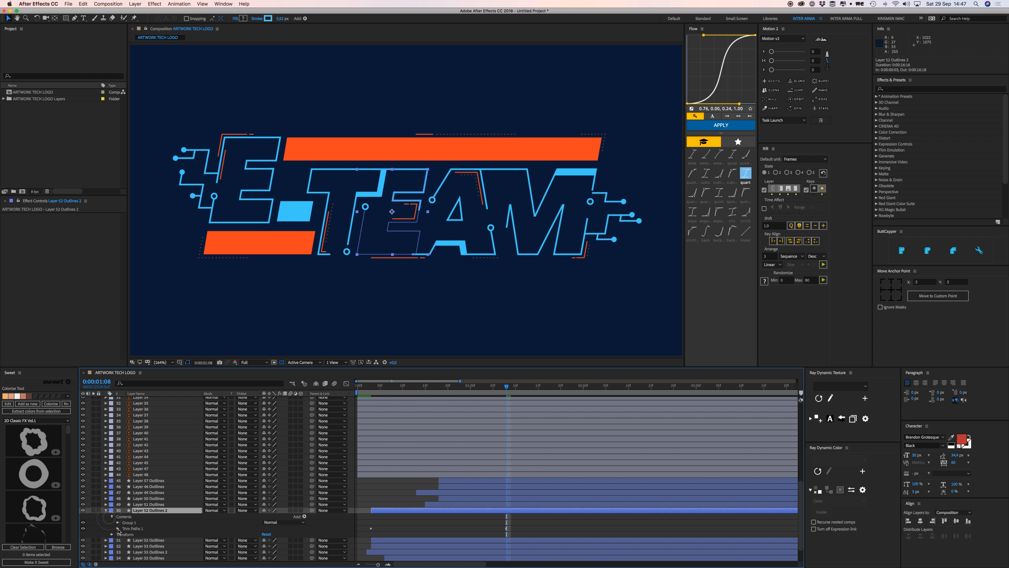
left_click(118, 528)
scroll(461, 462, "down", 3)
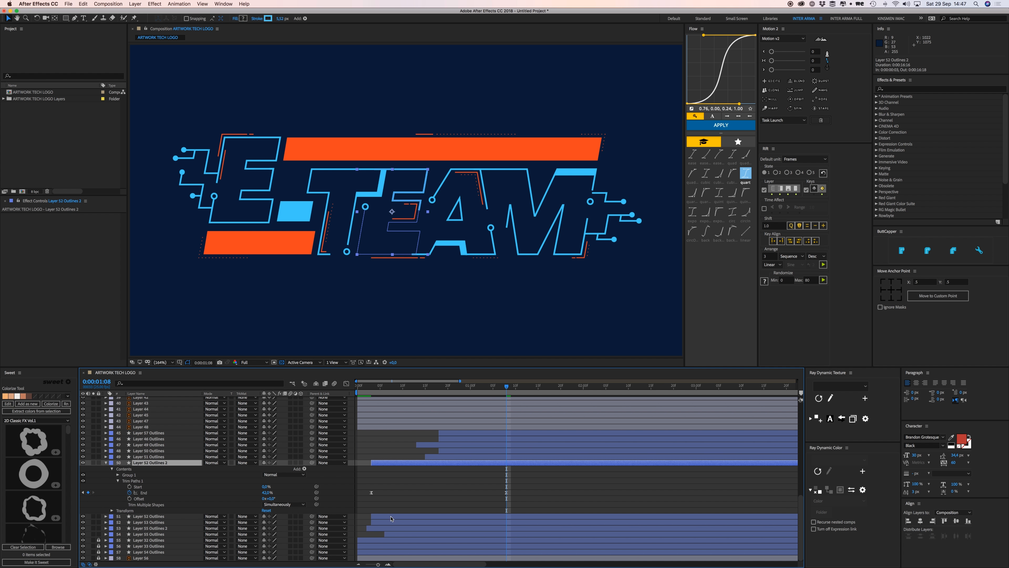
left_click(391, 516)
key("u")
left_click(438, 486)
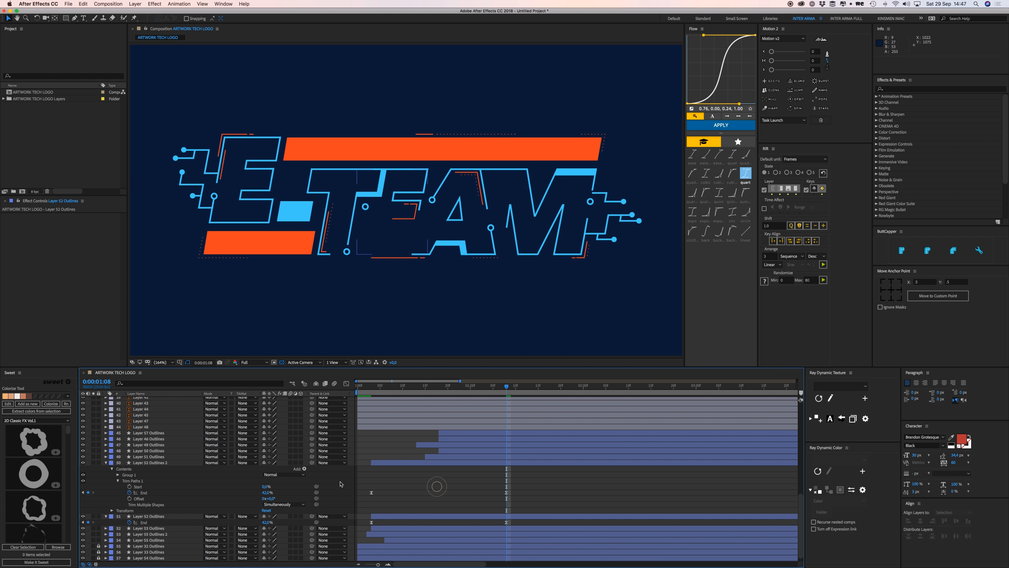
Scrub Layer 52 Outlines 2's End value near 0:00:01:08 and confirm End at 58%.
left_click(396, 389)
key("j")
key("j")
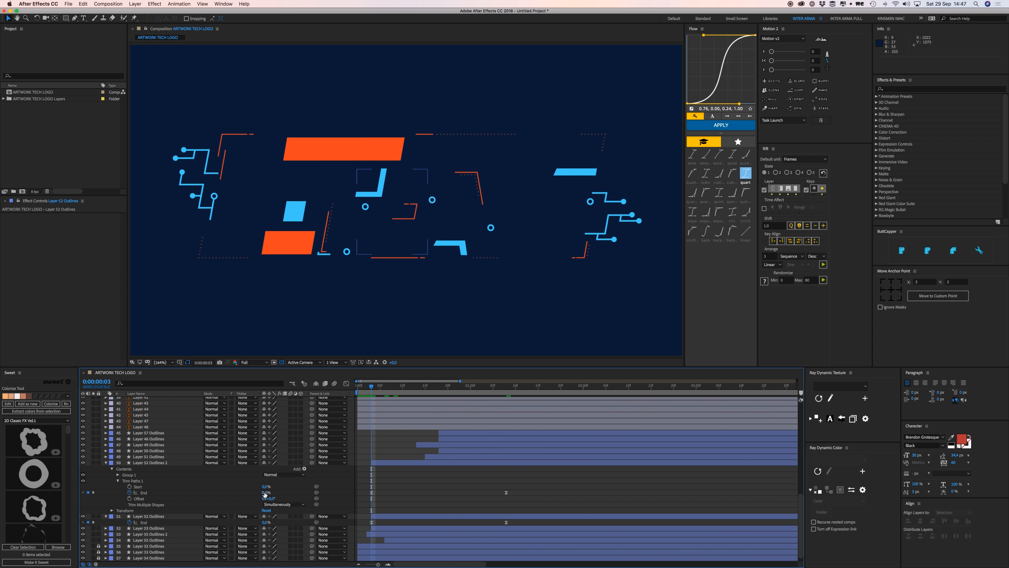
left_click(263, 493)
left_click_drag(263, 493, 315, 487)
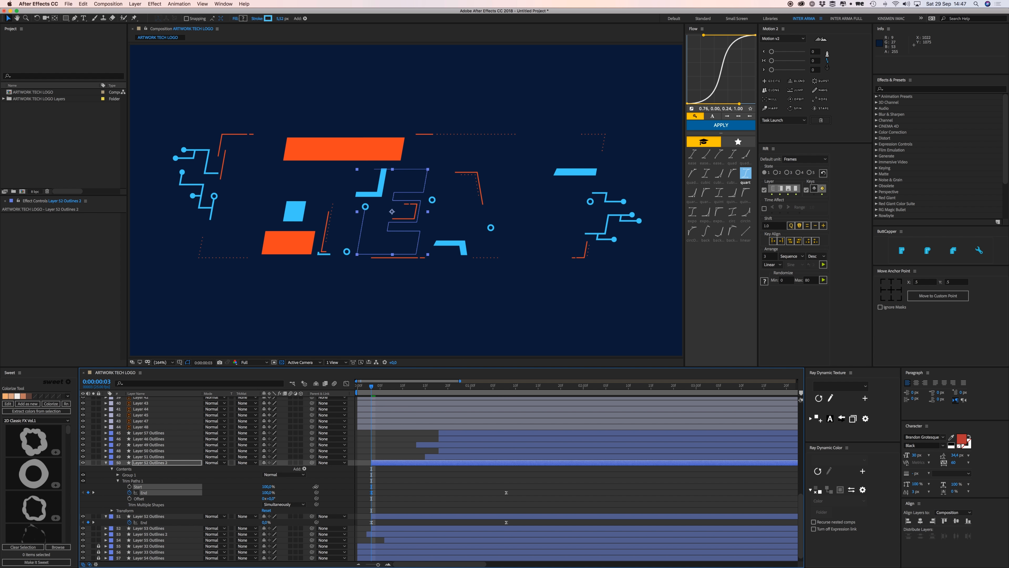
left_click(361, 463)
left_click_drag(374, 386, 508, 394)
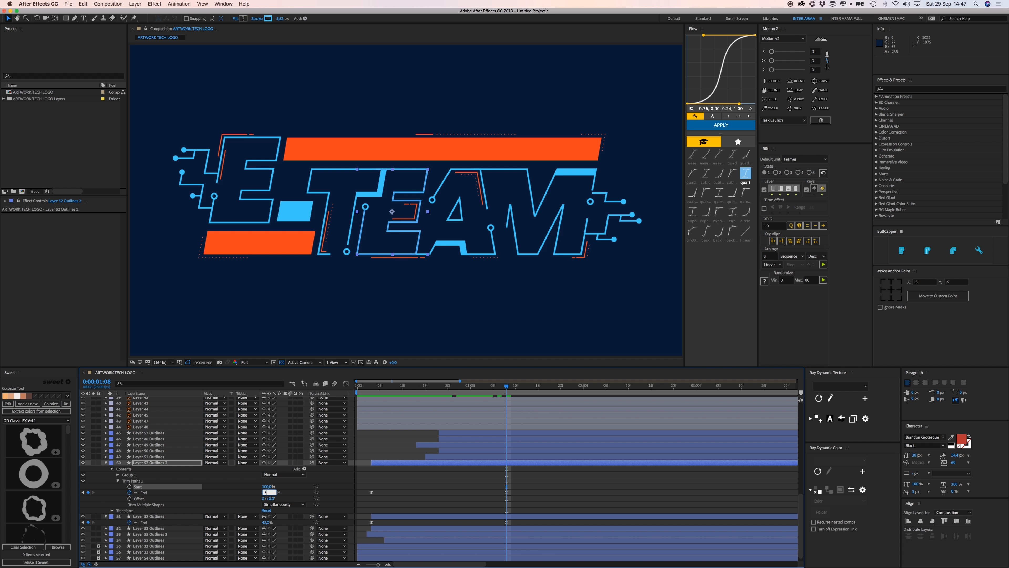
key("Return")
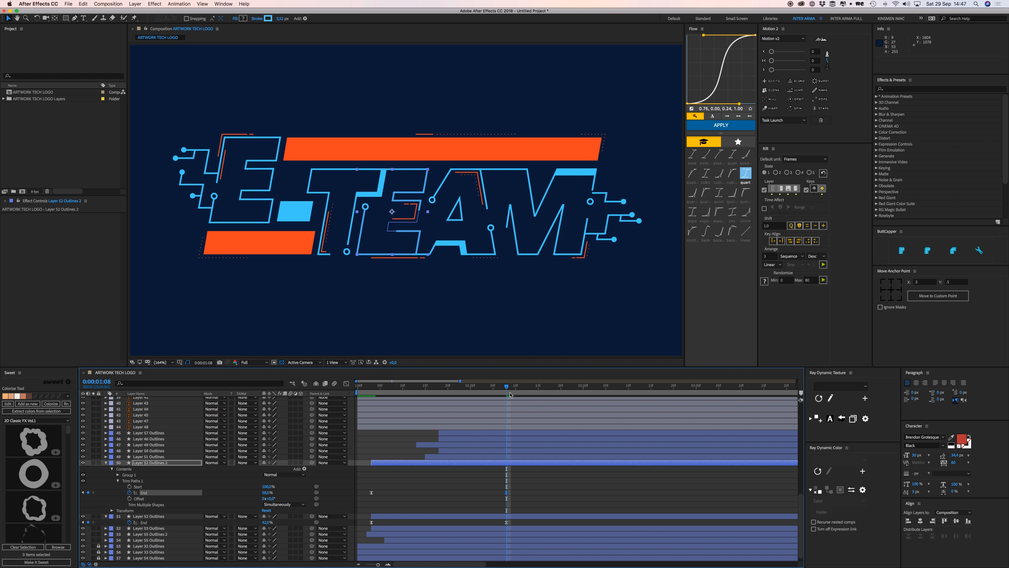